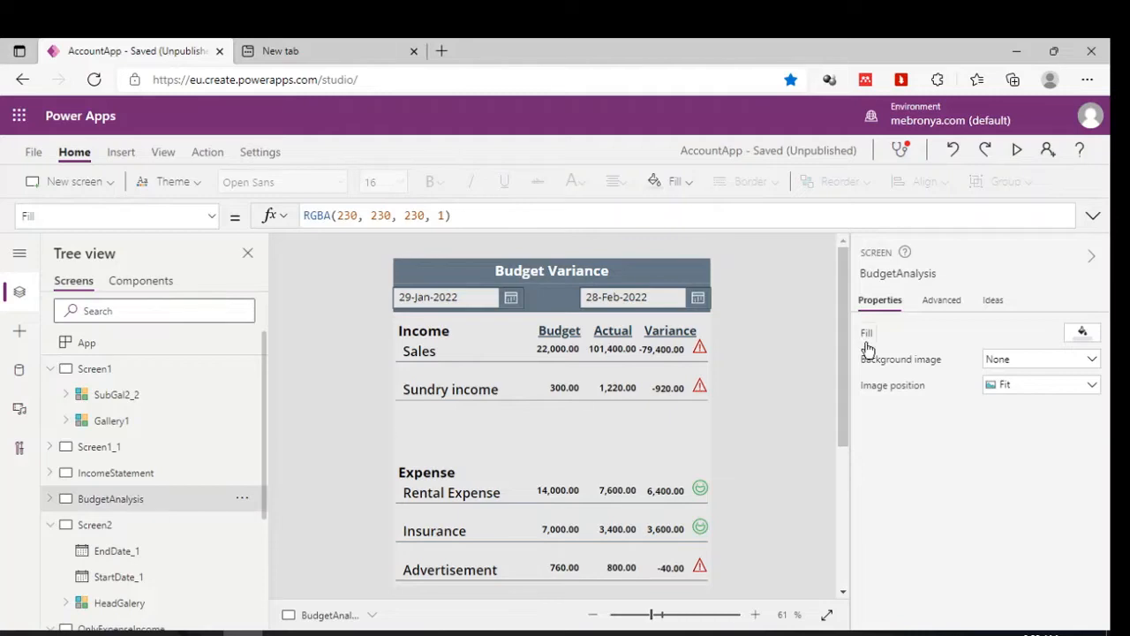
# - Preview the BudgetAnalysis screen with its income and expense variances, and return to editing
pyautogui.click(1018, 156)
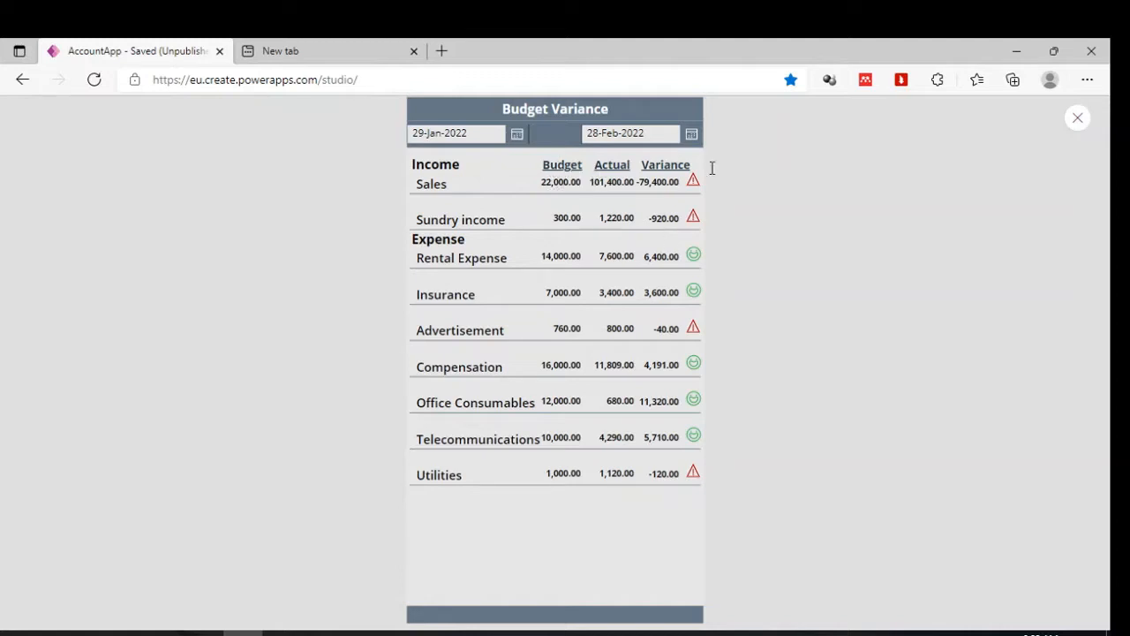
pyautogui.click(1078, 120)
pyautogui.click(711, 419)
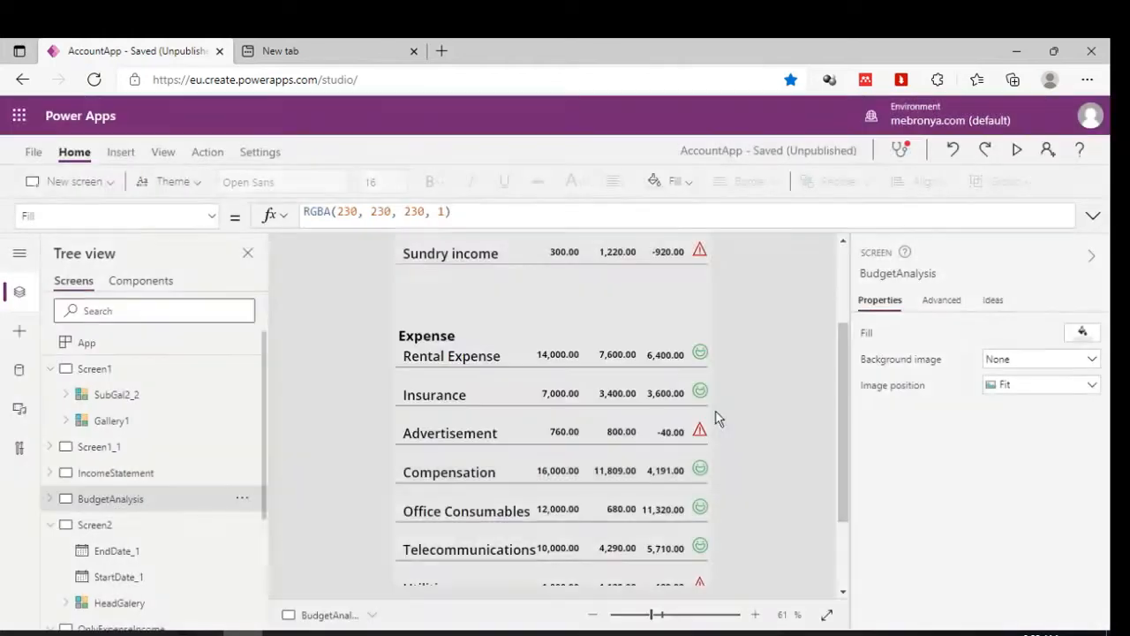
# - Open the OnlyExpenseIncome screen, preview its Budget Variance Chart, and select the chart back in the editor
pyautogui.click(110, 527)
pyautogui.click(53, 525)
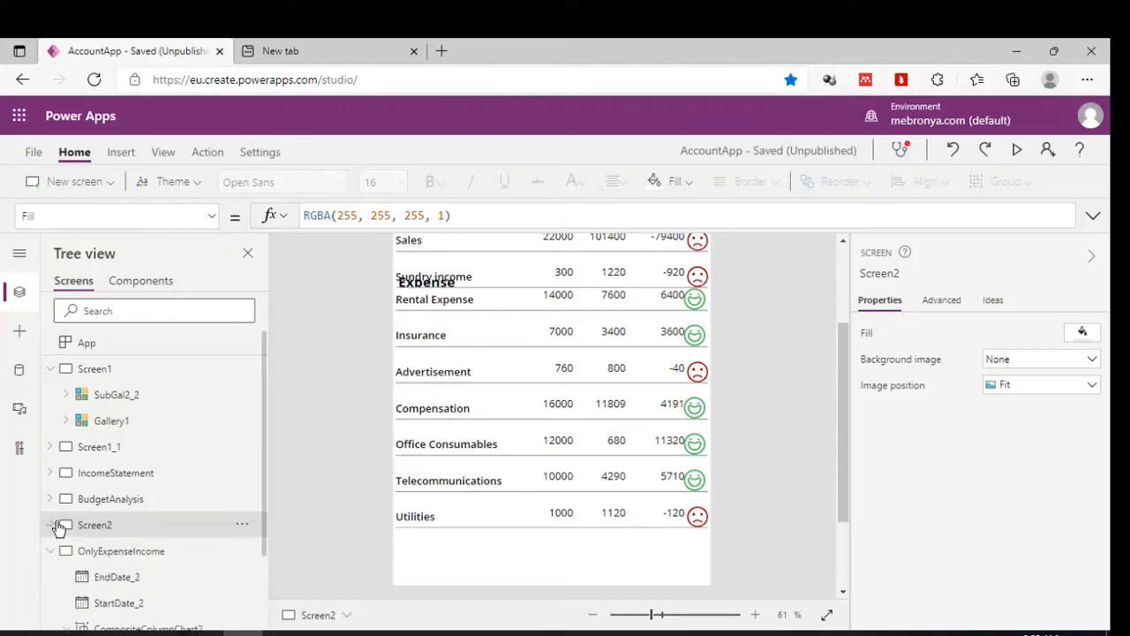
pyautogui.click(106, 552)
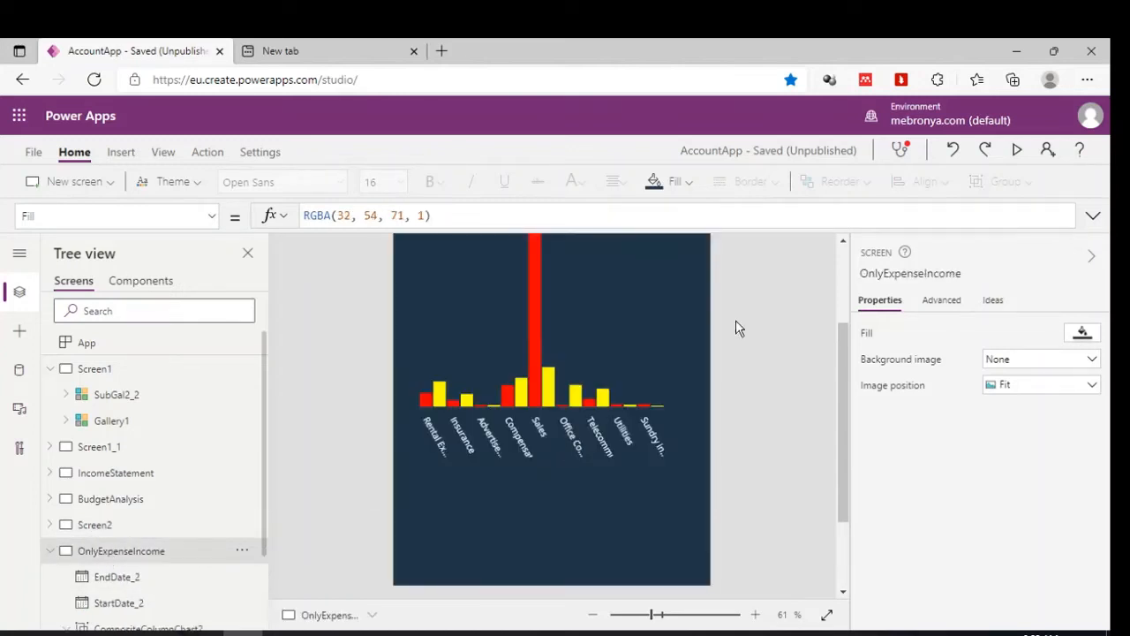
pyautogui.click(1017, 151)
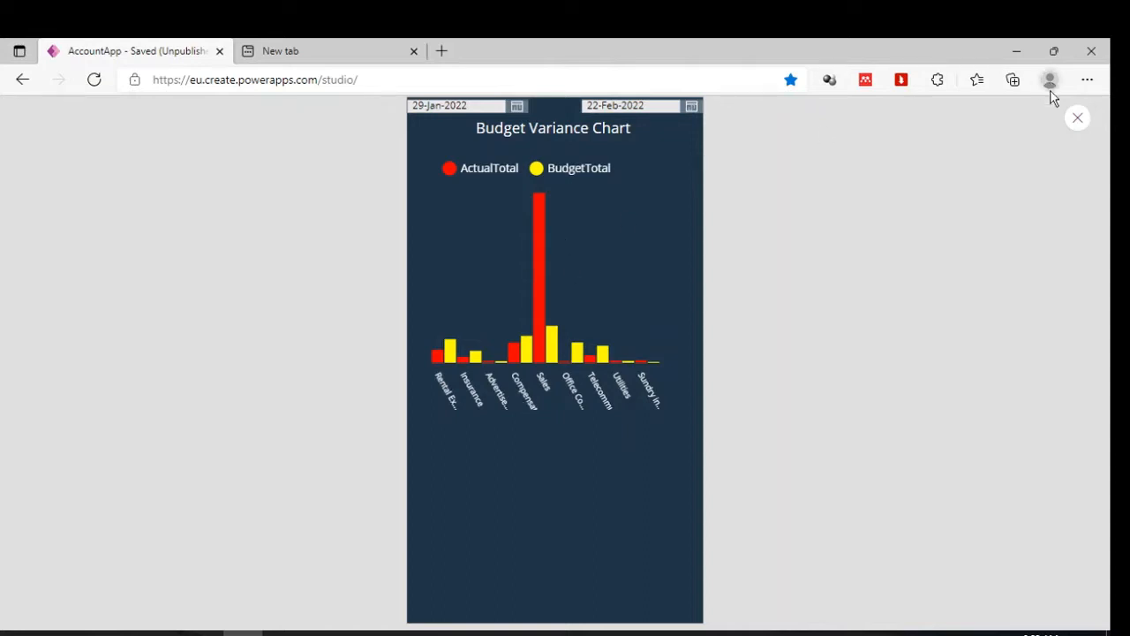
pyautogui.click(1078, 118)
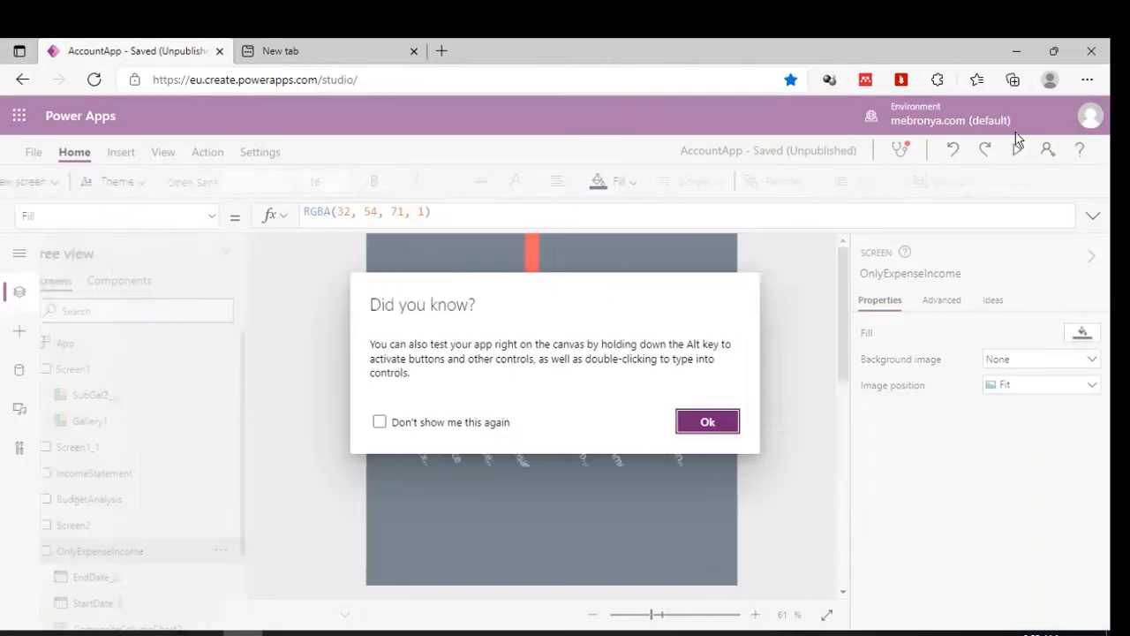
pyautogui.click(709, 423)
pyautogui.click(630, 399)
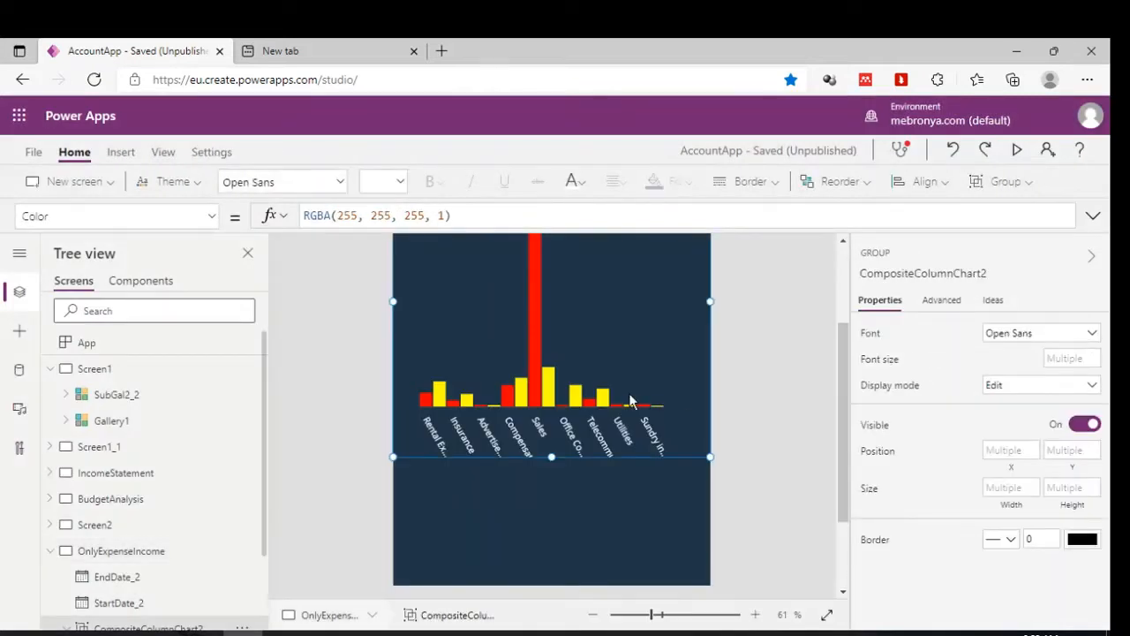
pyautogui.scroll(3, 629, 393)
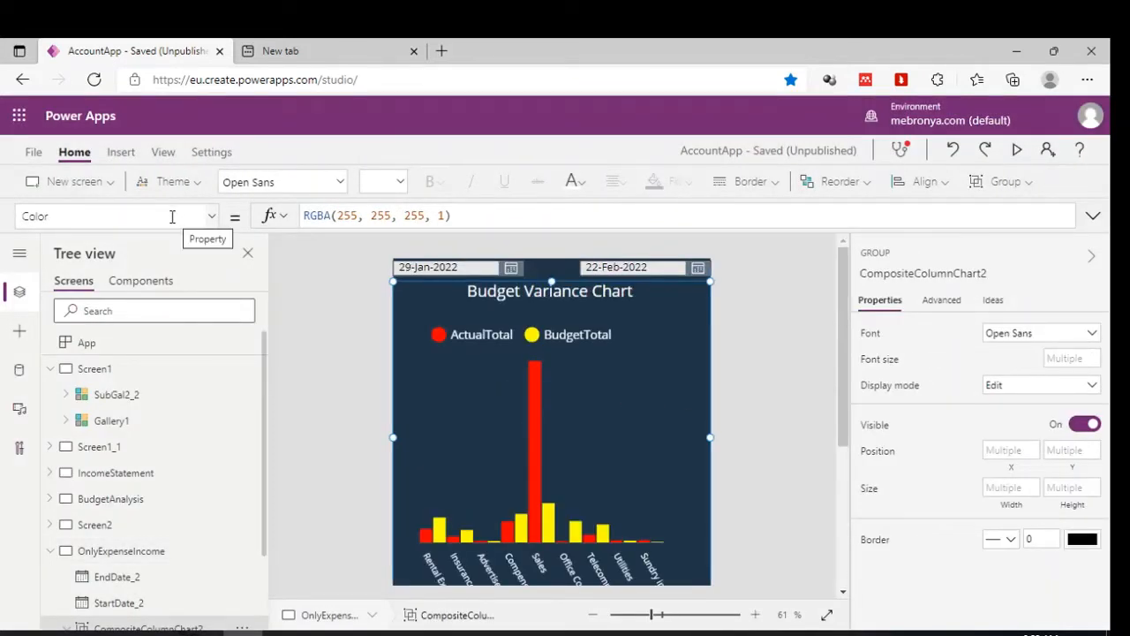
# - Switch to the YouTube playlist on Power Apps control properties, browse its videos, and return to the Power Apps editor
pyautogui.click(283, 632)
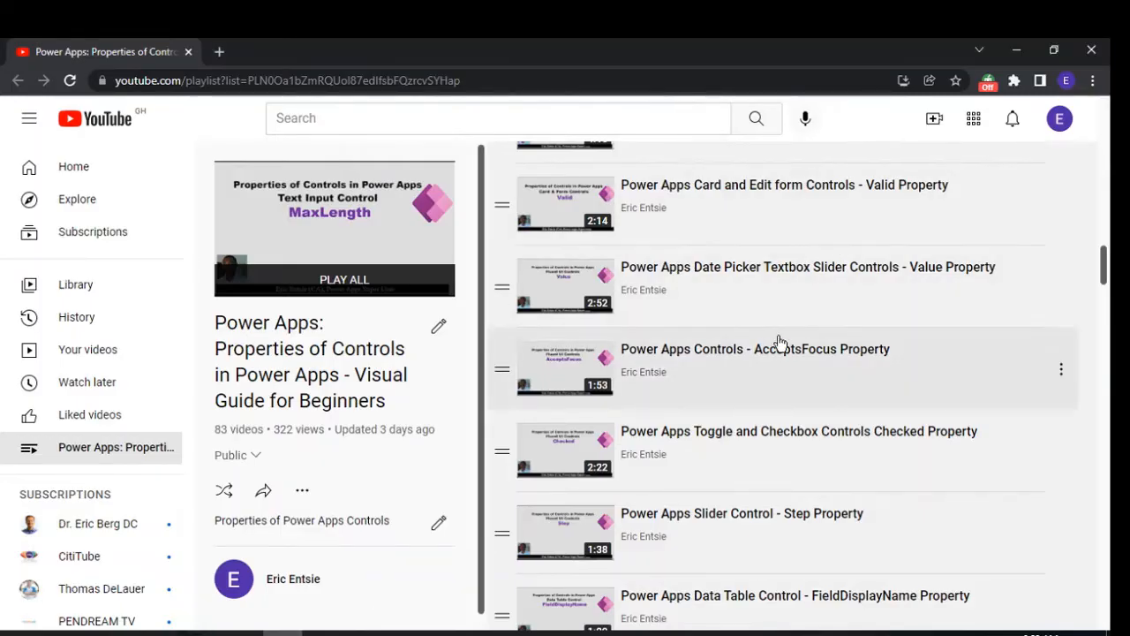
pyautogui.scroll(-2, 740, 332)
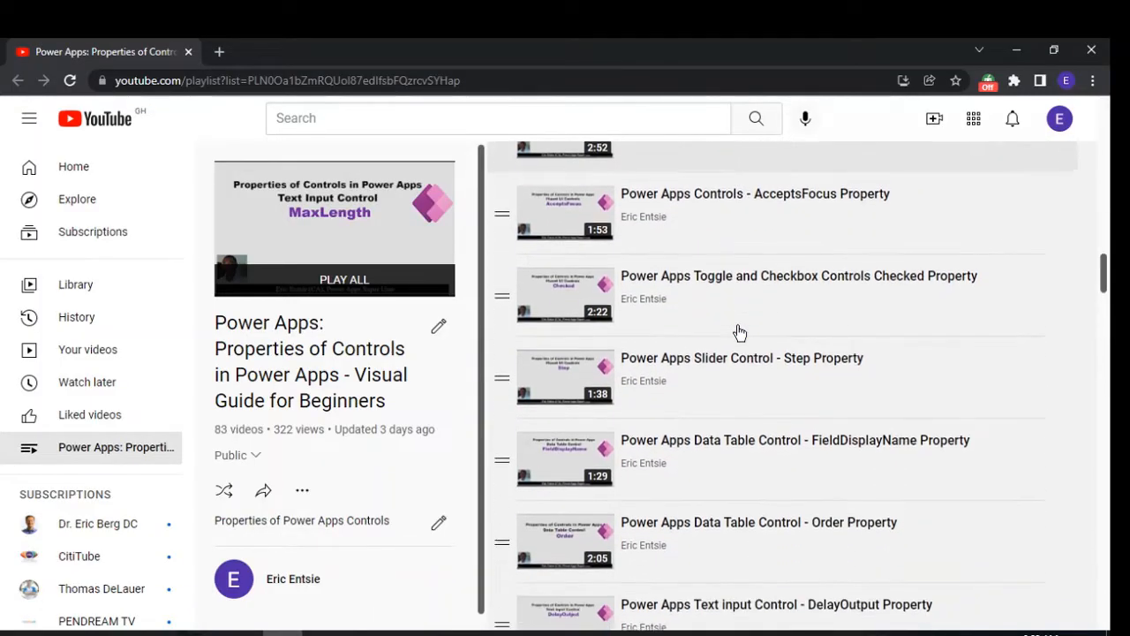
pyautogui.scroll(8, 740, 332)
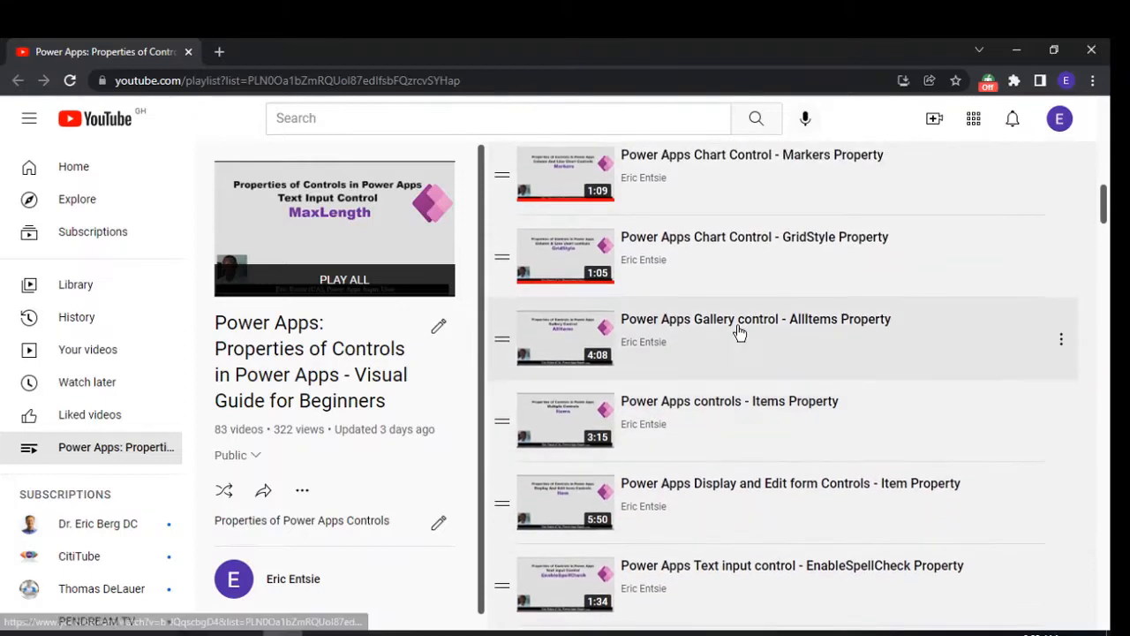
pyautogui.scroll(3, 741, 332)
pyautogui.scroll(-8, 740, 333)
pyautogui.scroll(-15, 740, 332)
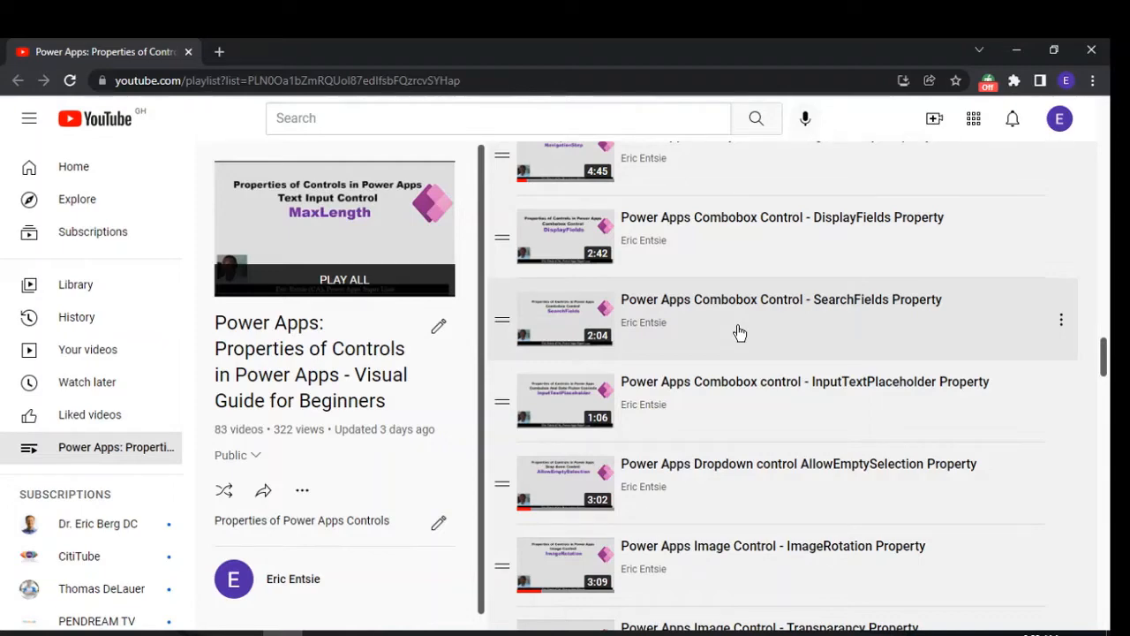
pyautogui.scroll(4, 808, 263)
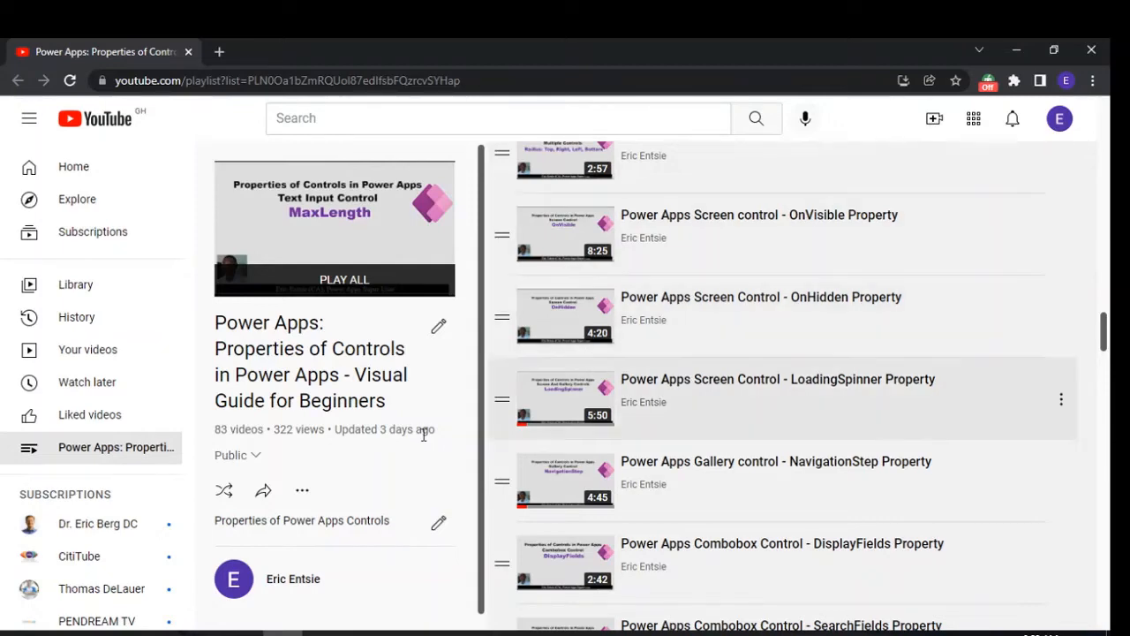
pyautogui.click(244, 632)
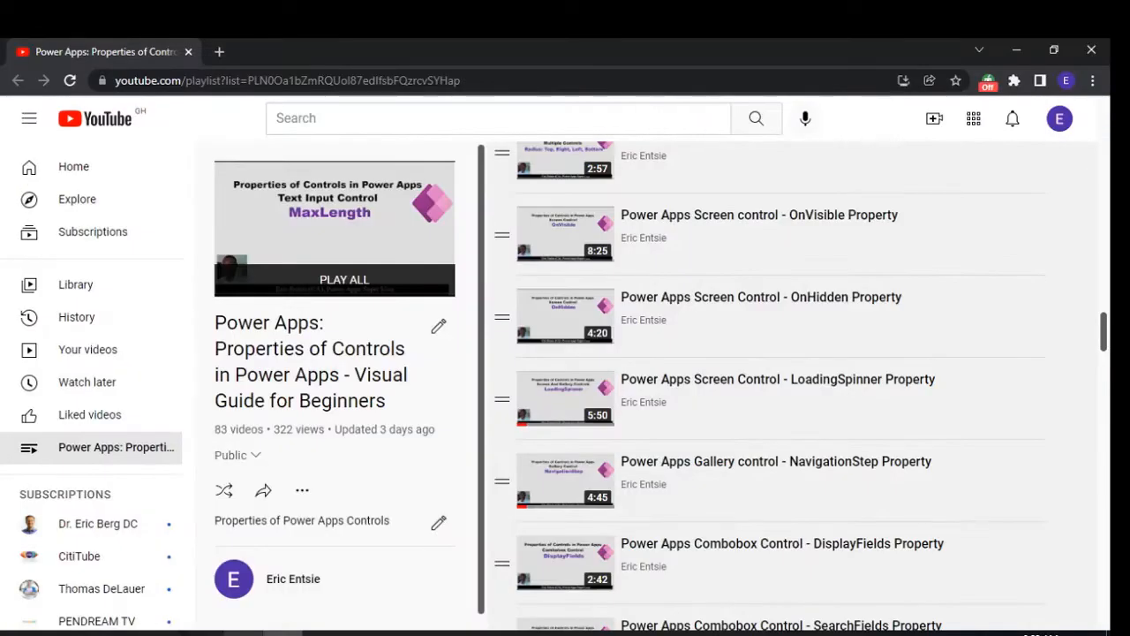
pyautogui.click(247, 632)
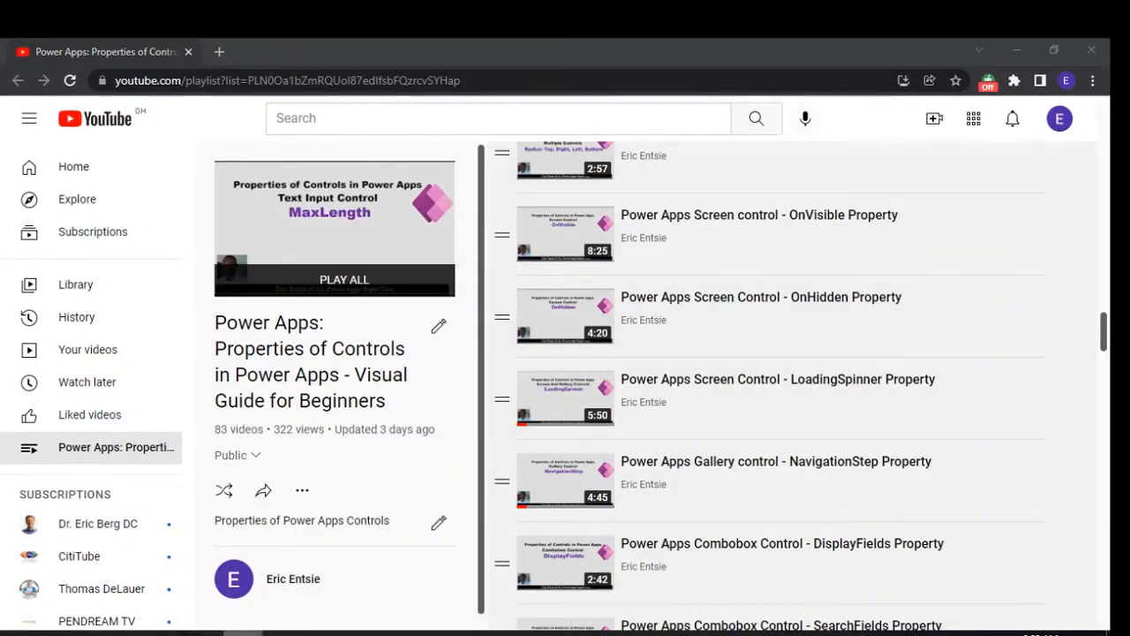
pyautogui.click(755, 342)
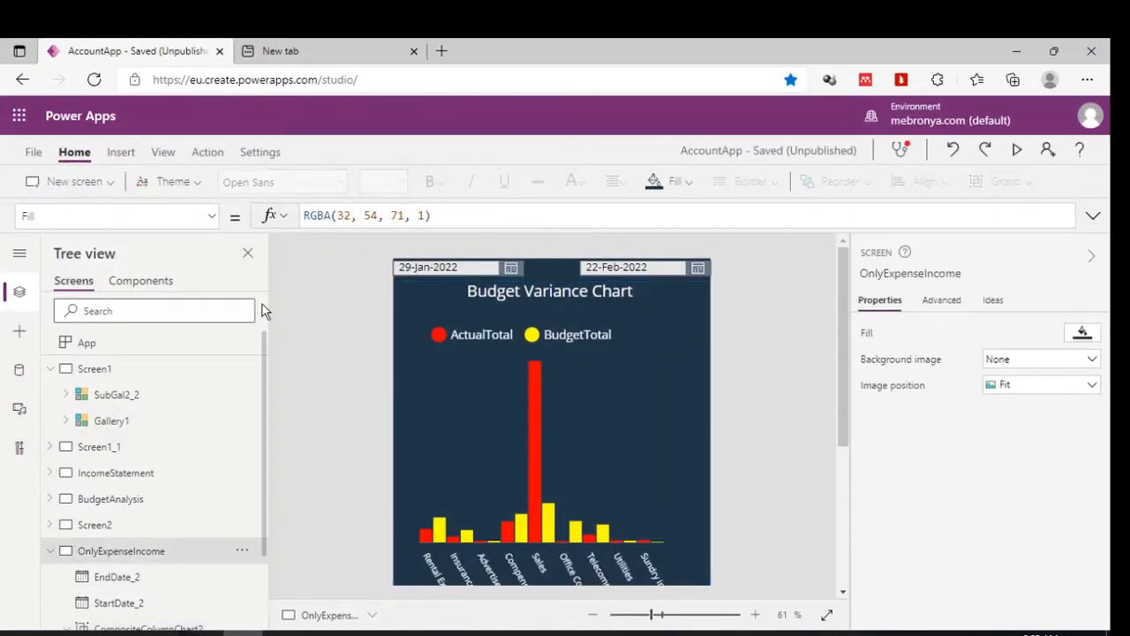
# - Collapse Screen1 and OnlyExpenseIncome in the tree and add a new blank screen to the app
pyautogui.click(49, 368)
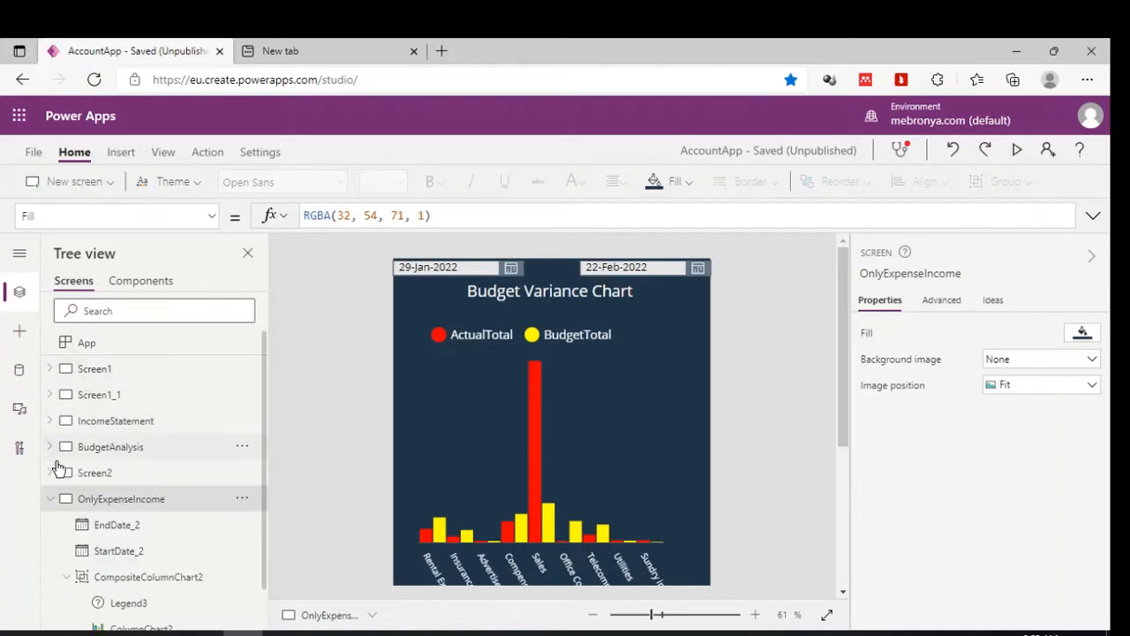
pyautogui.click(49, 499)
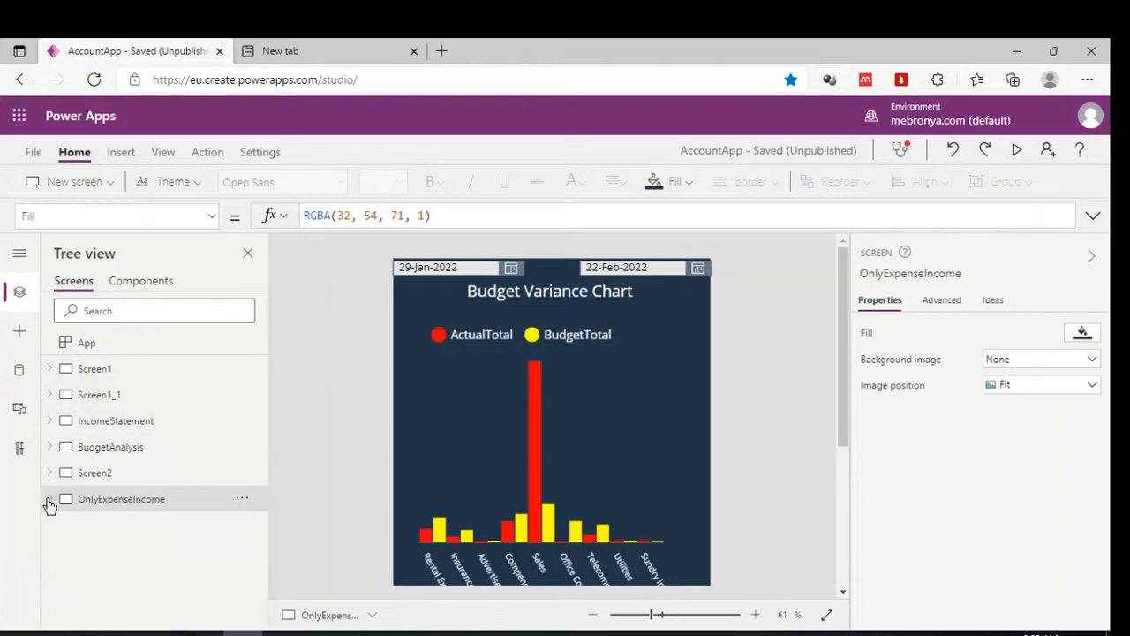
pyautogui.click(88, 189)
pyautogui.press('Escape')
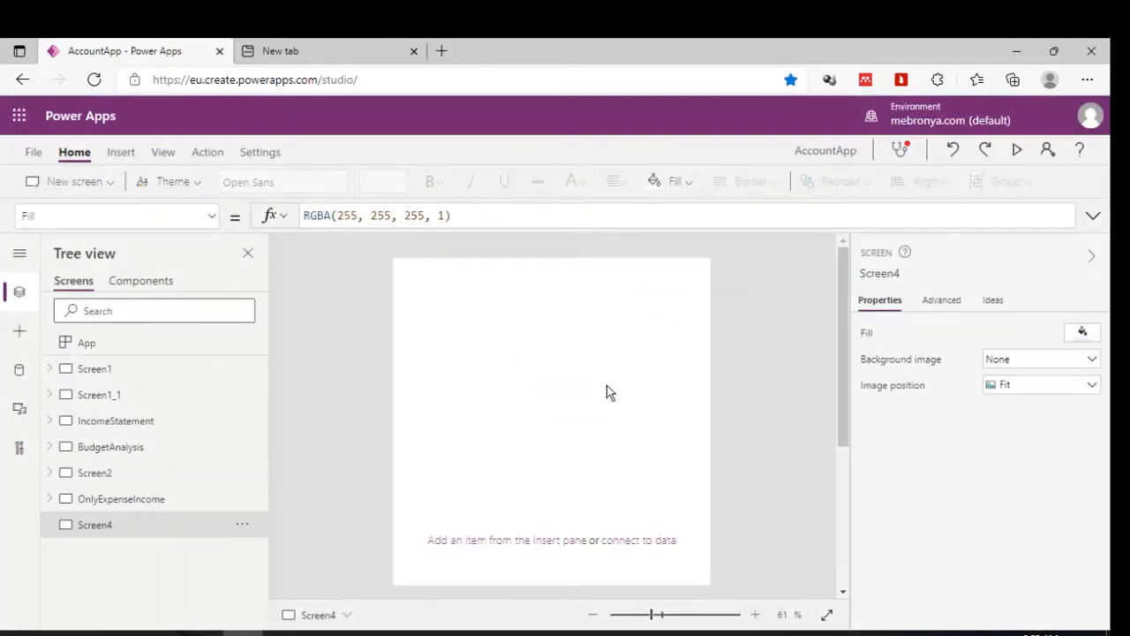
# - Select the SubGal gallery nested in HeaderGallery_1 on the BudgetAnalysis screen
pyautogui.click(113, 448)
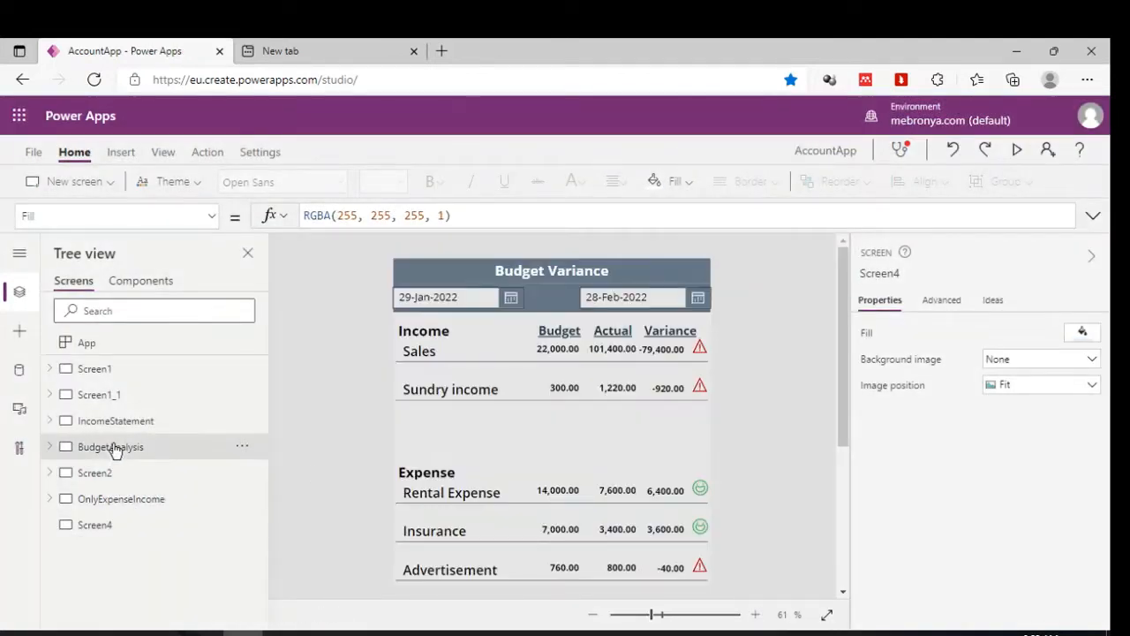
pyautogui.click(551, 444)
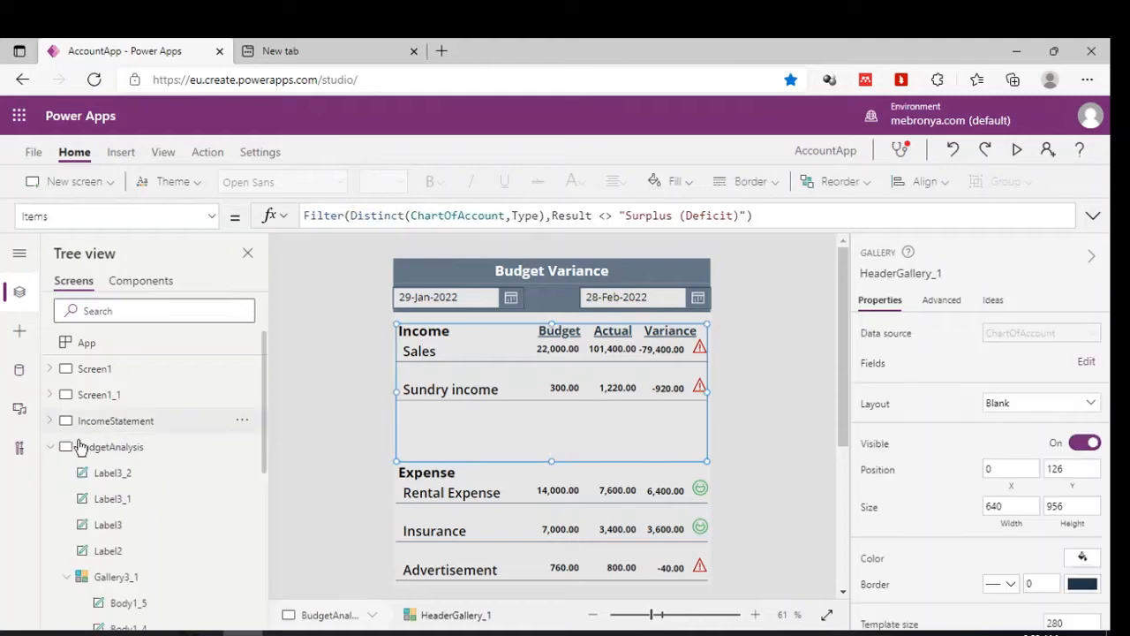
pyautogui.scroll(-3, 139, 504)
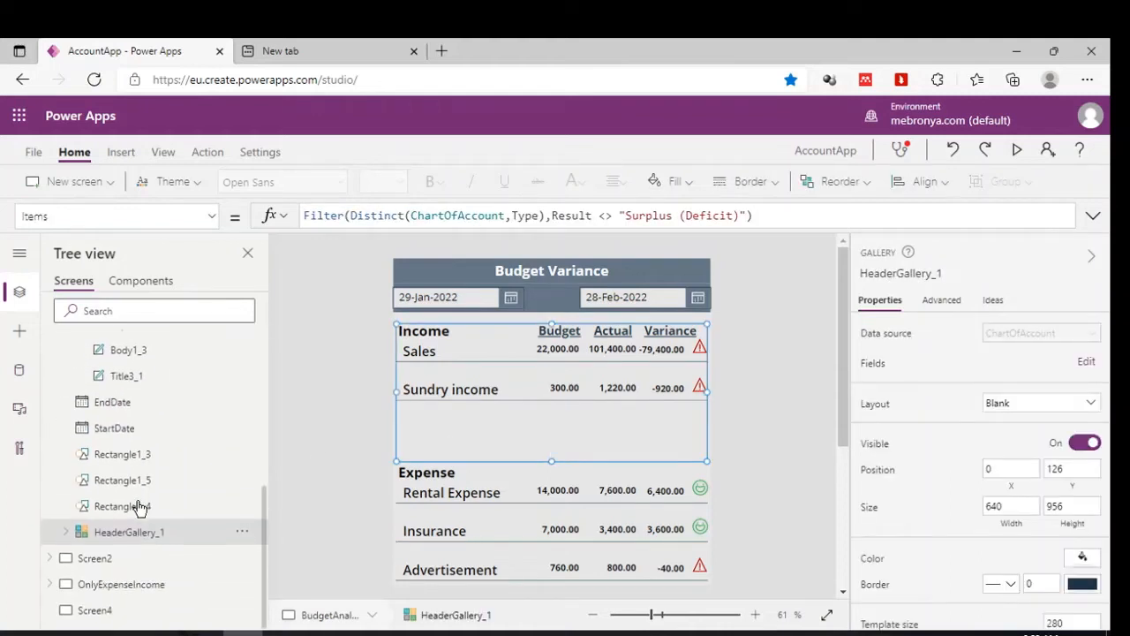
pyautogui.click(65, 531)
pyautogui.scroll(-1, 105, 548)
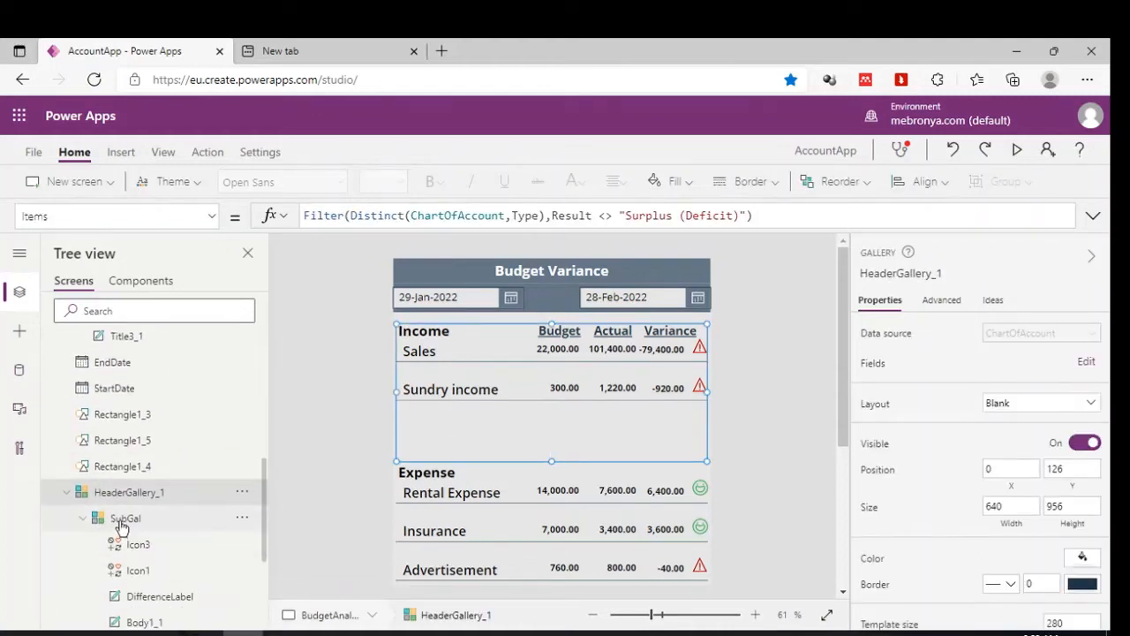
pyautogui.click(118, 521)
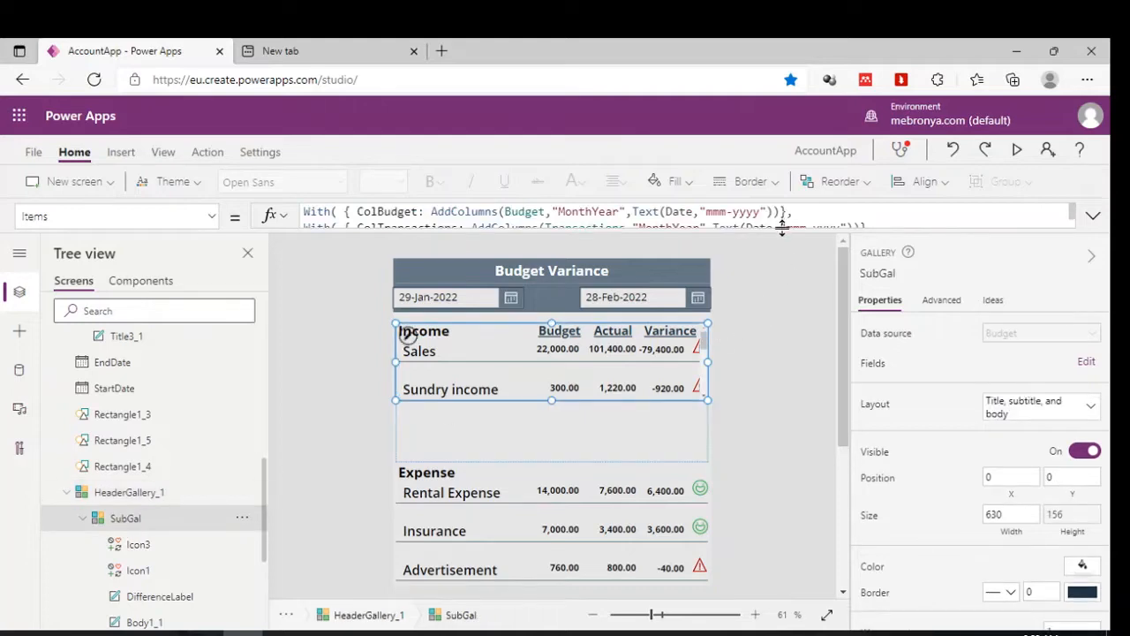
# - Enlarge the formula editor, select SubGal's entire Items formula, and collapse the editor and HeaderGallery_1 again
pyautogui.moveTo(783, 231); pyautogui.dragTo(787, 535)
pyautogui.click(432, 507)
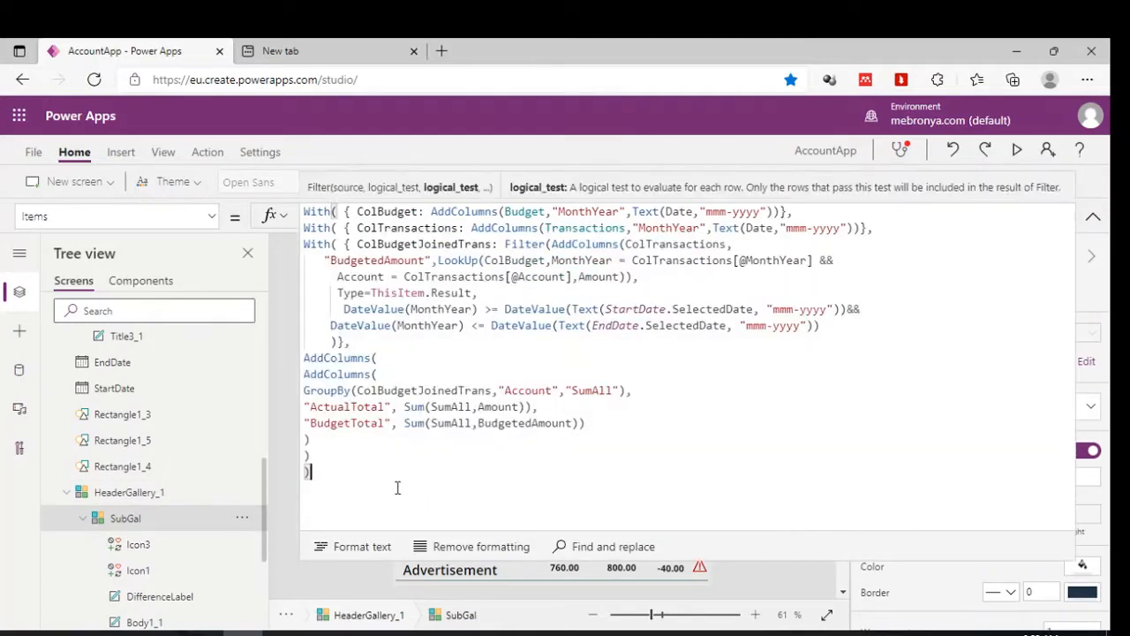
pyautogui.hotkey('ctrl', 'a')
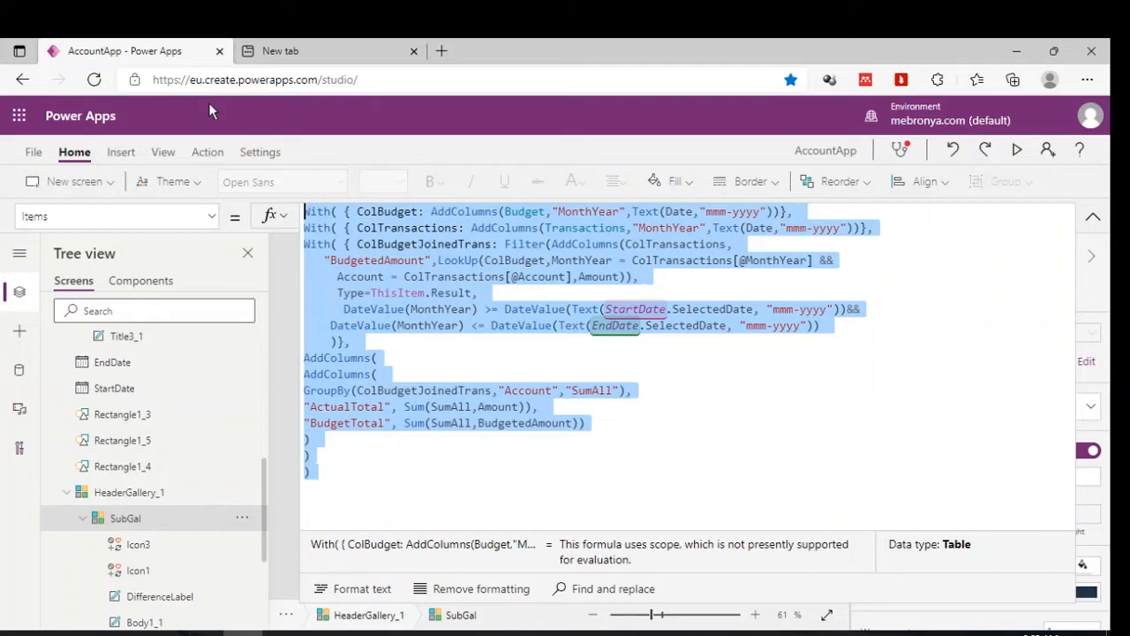
pyautogui.click(1093, 217)
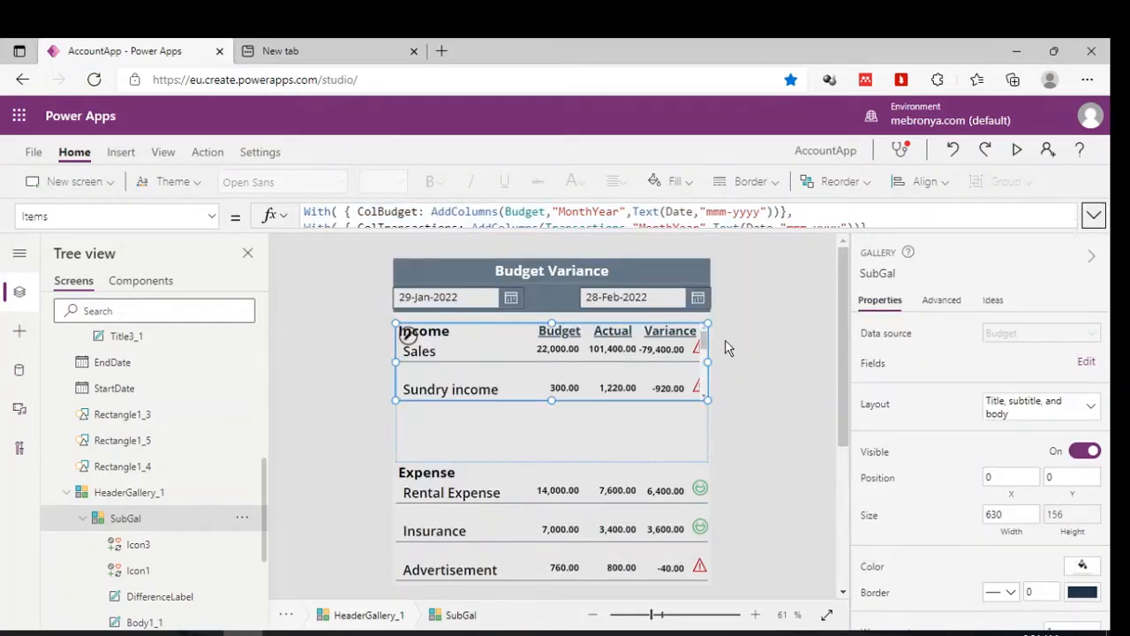
pyautogui.click(726, 347)
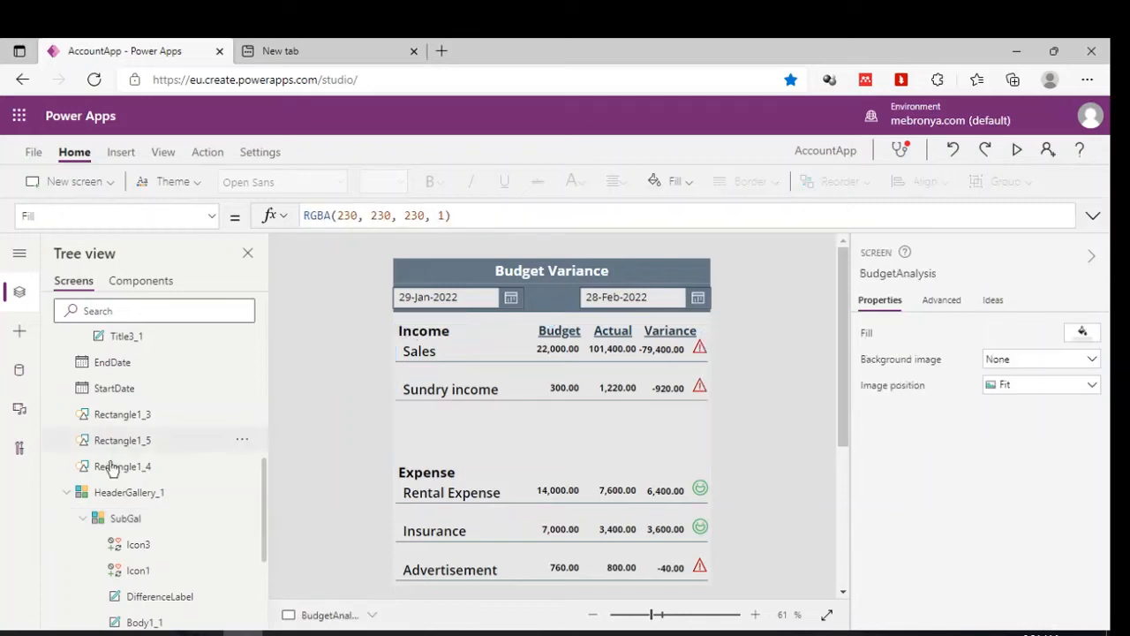
pyautogui.click(67, 492)
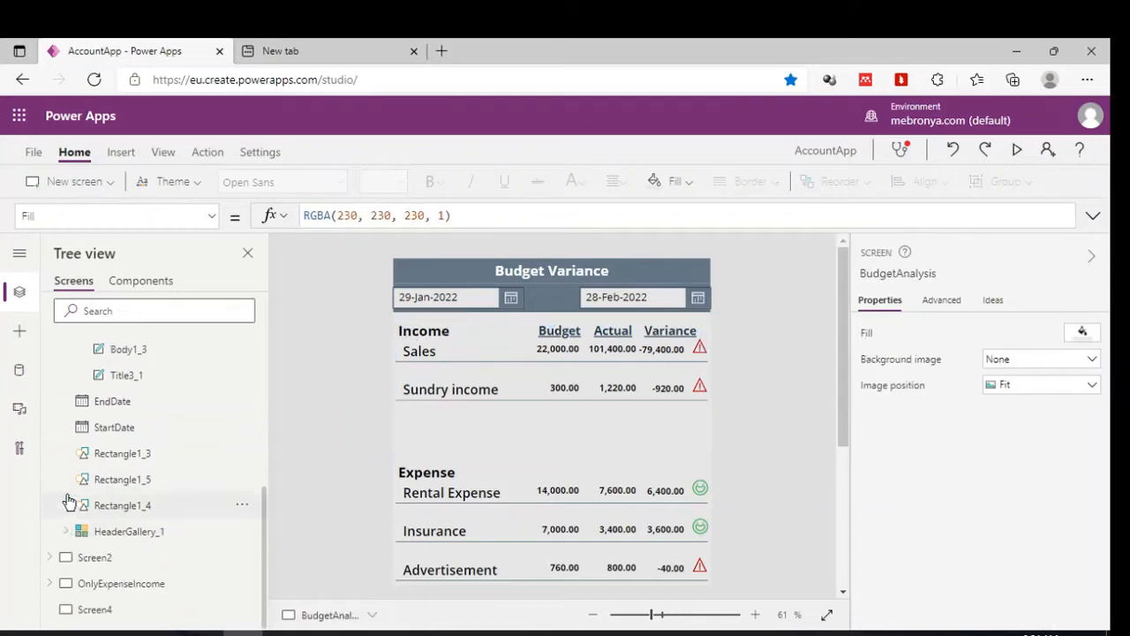
# - Insert a column chart on Screen4 and enlarge it to span the full width of the screen
pyautogui.click(99, 610)
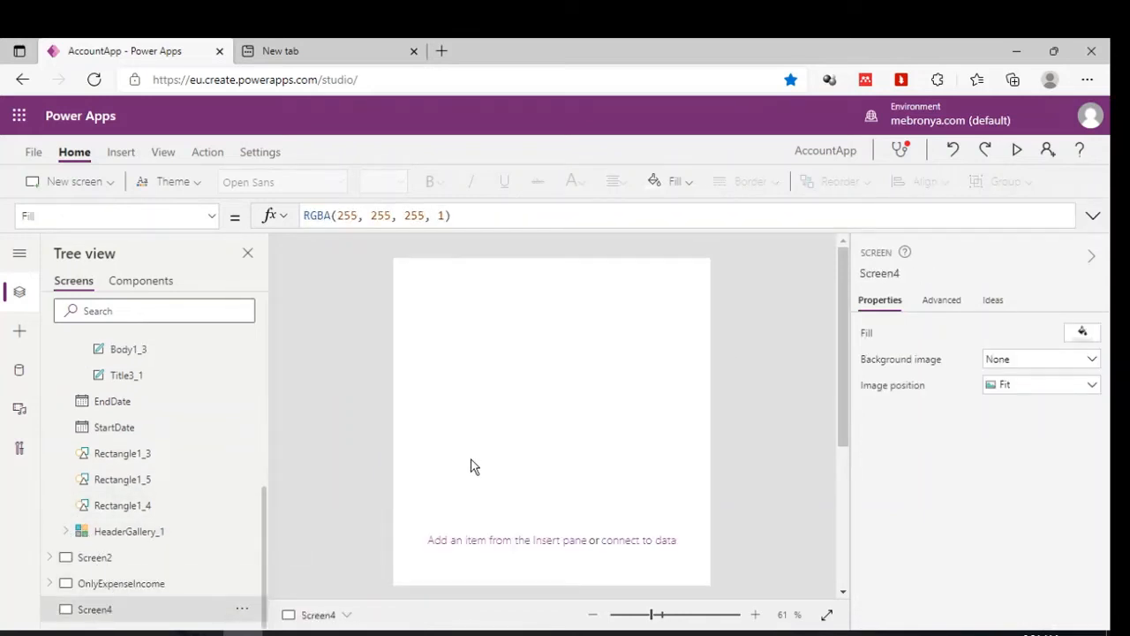
pyautogui.click(127, 153)
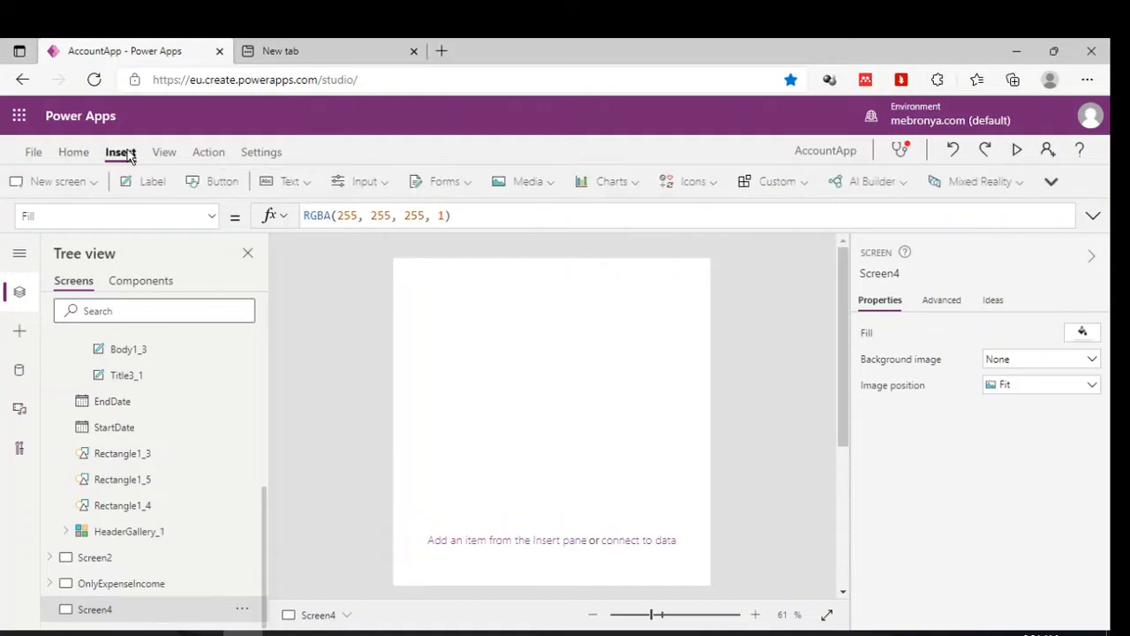
pyautogui.click(659, 185)
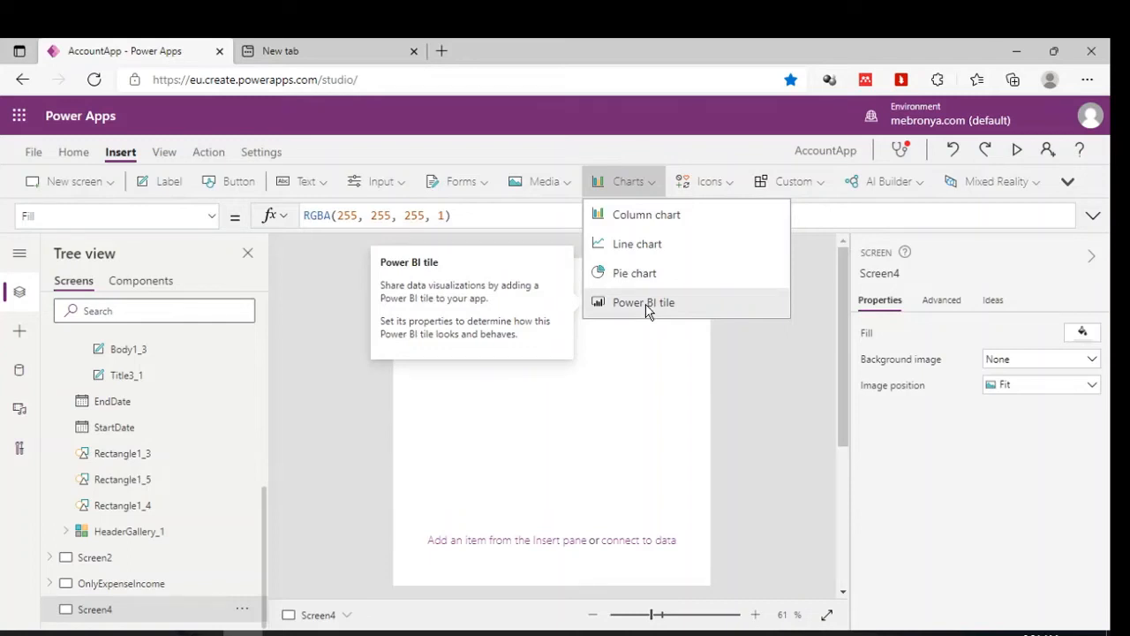
pyautogui.click(626, 215)
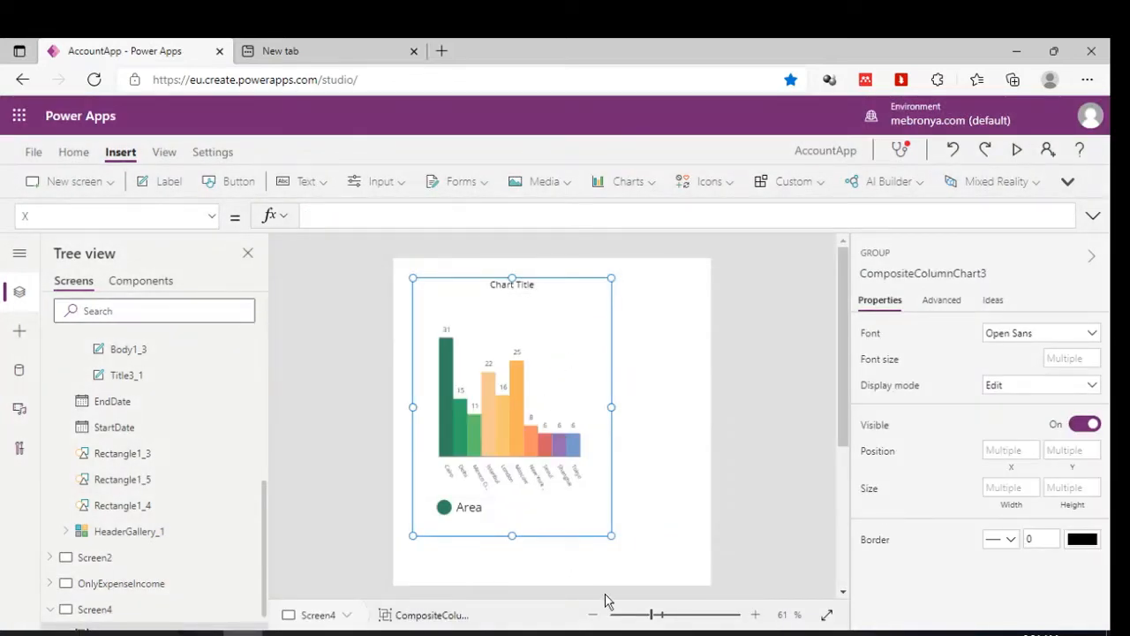
pyautogui.moveTo(611, 536); pyautogui.dragTo(712, 563)
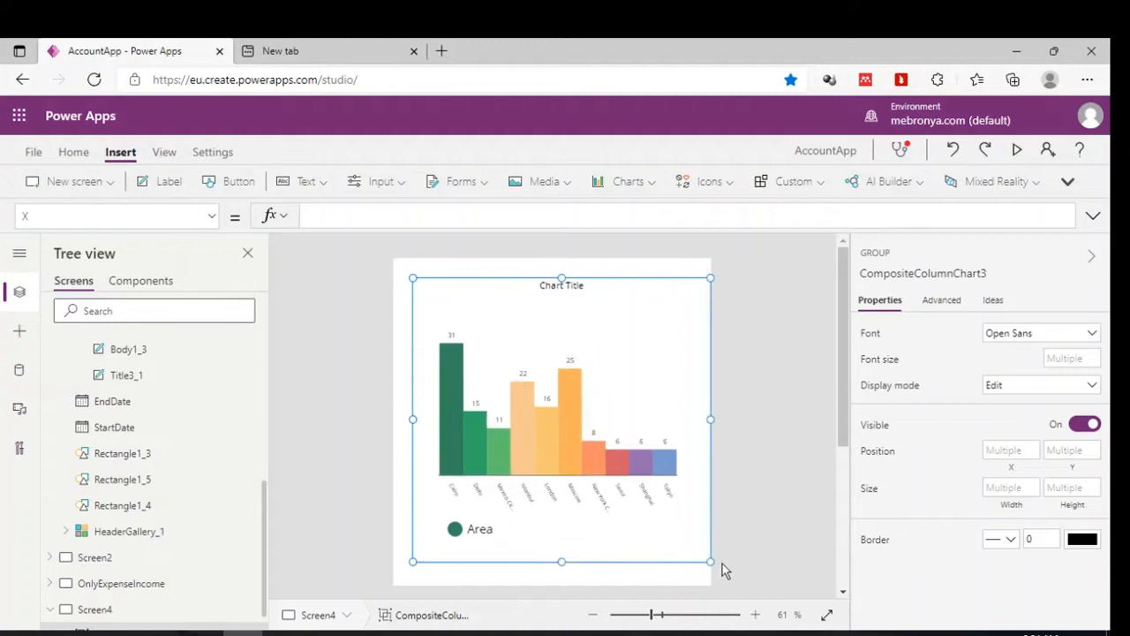
pyautogui.moveTo(413, 561); pyautogui.dragTo(367, 565)
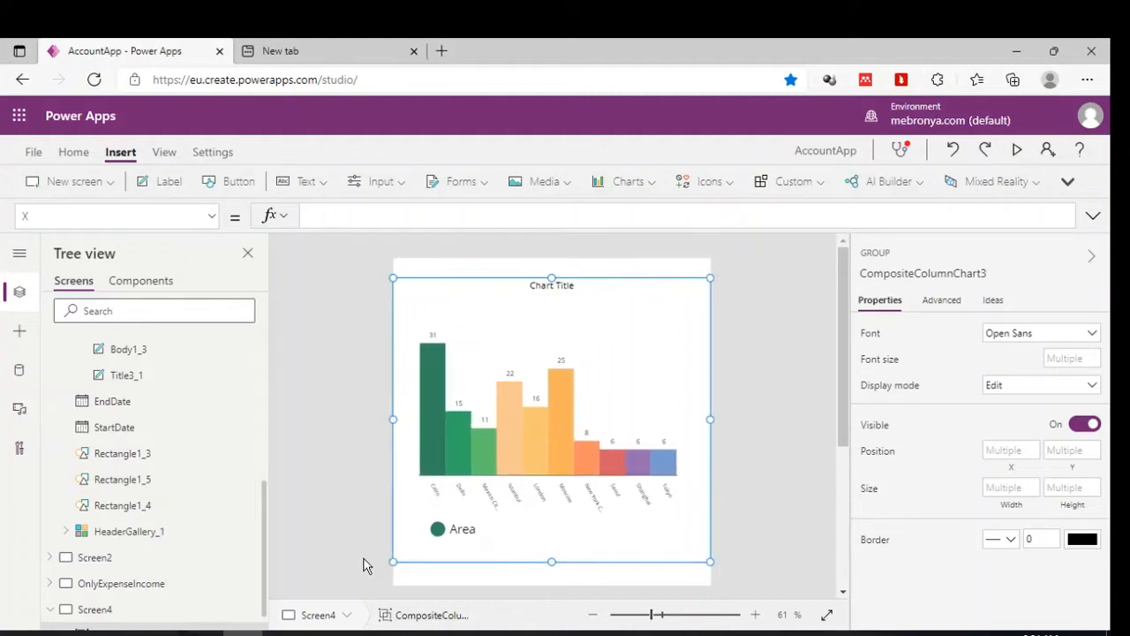
# - Set the font size of the whole column chart group on Screen4 to 16
pyautogui.click(75, 152)
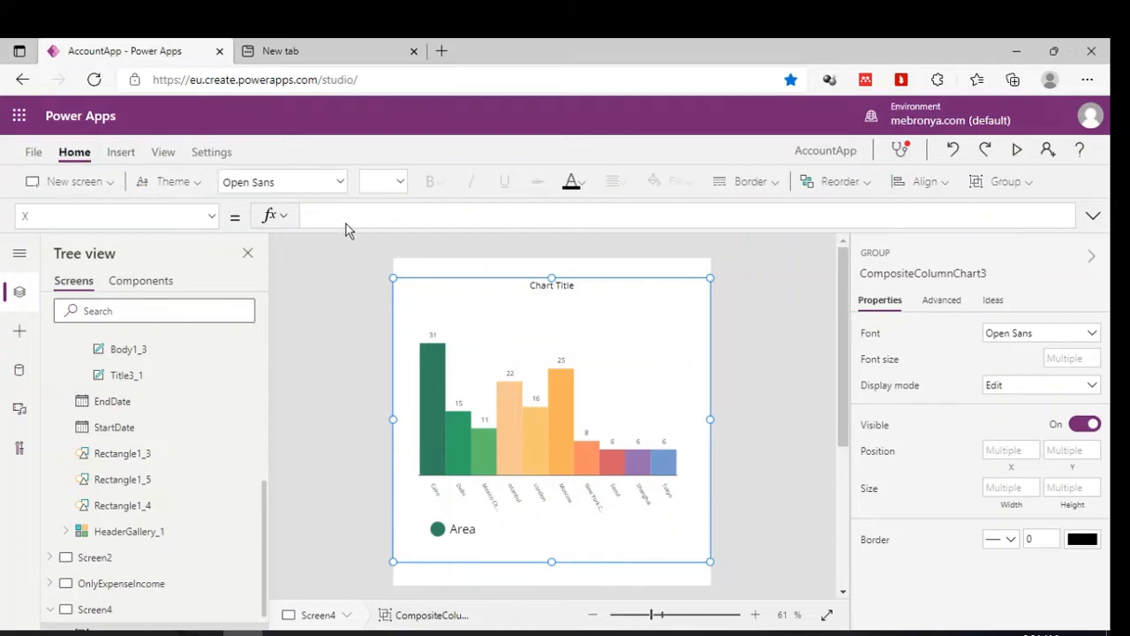
pyautogui.click(400, 182)
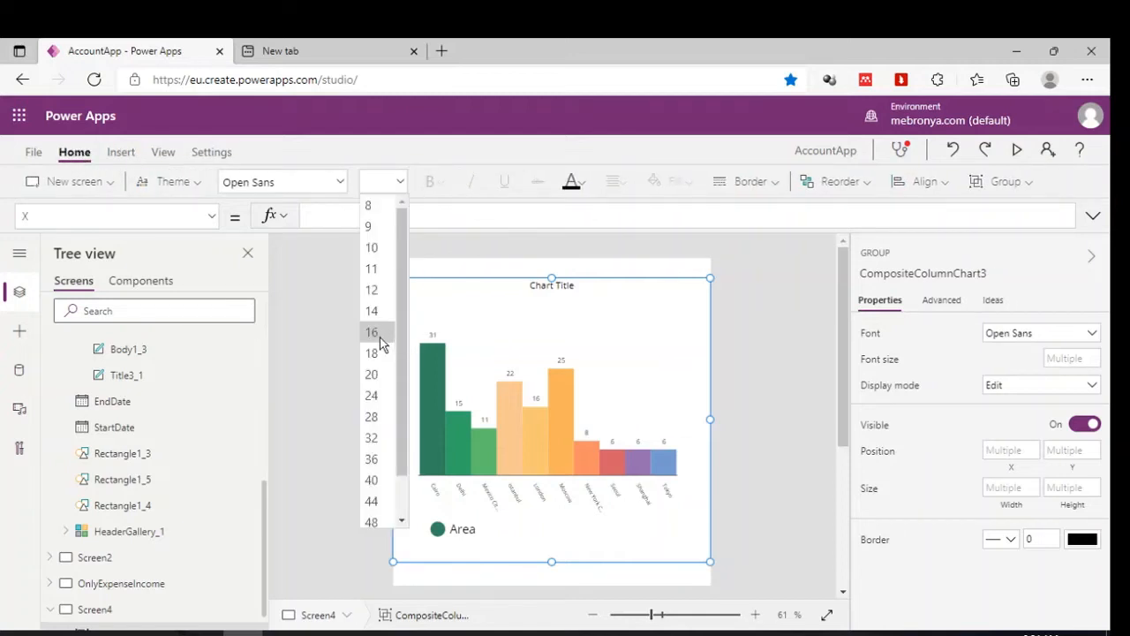
pyautogui.click(377, 334)
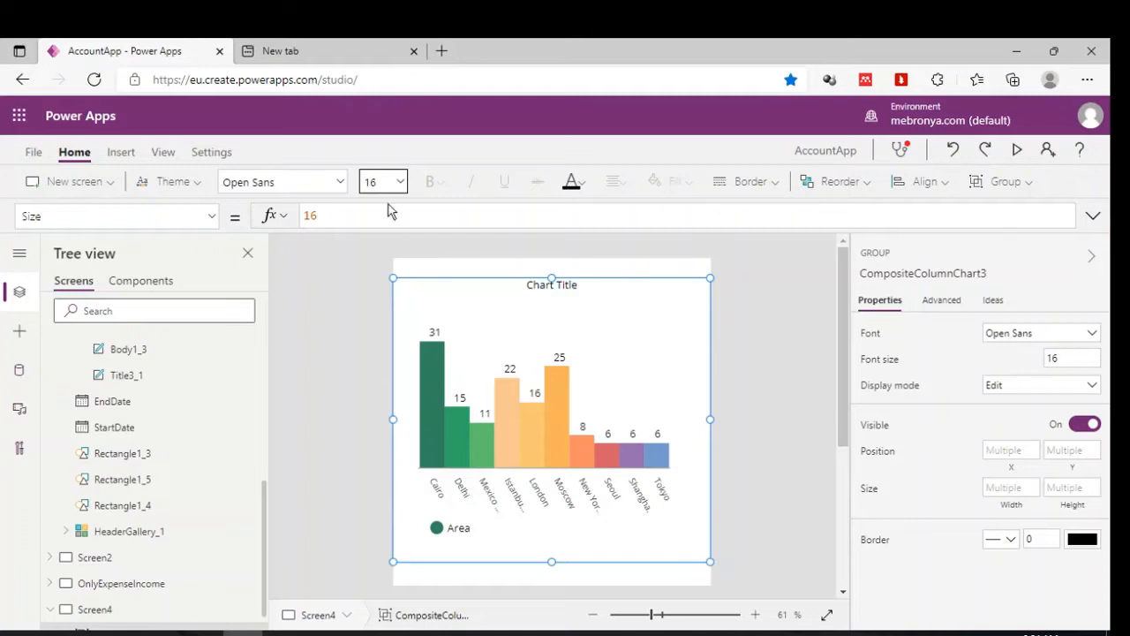
# - Select the column chart inside its group and look through its available properties around Items
pyautogui.click(559, 421)
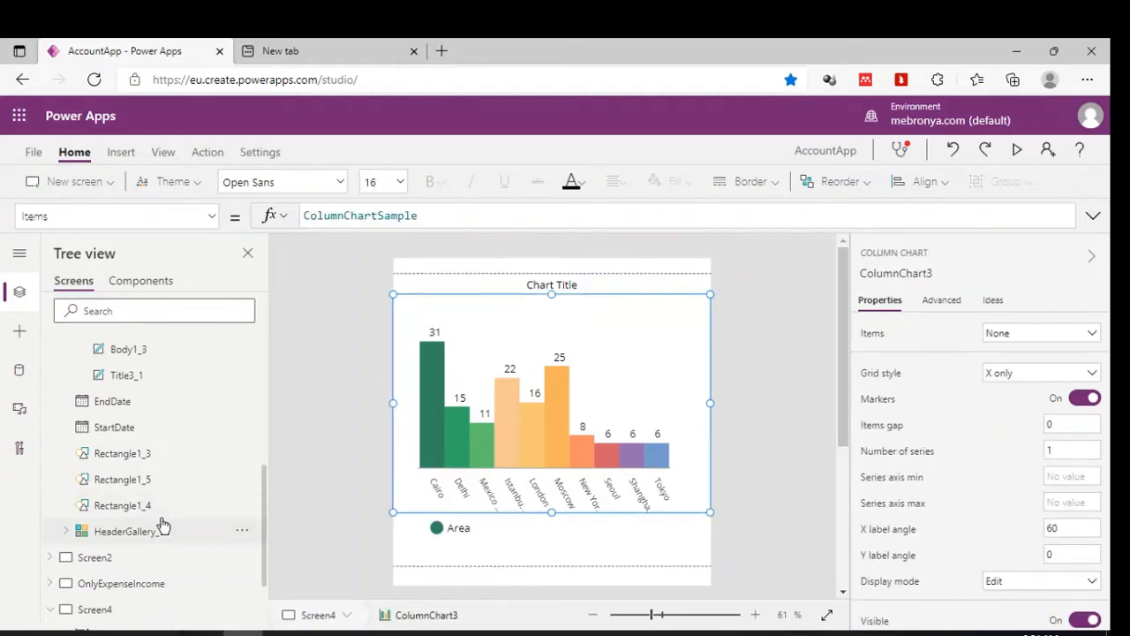
pyautogui.scroll(-2, 163, 528)
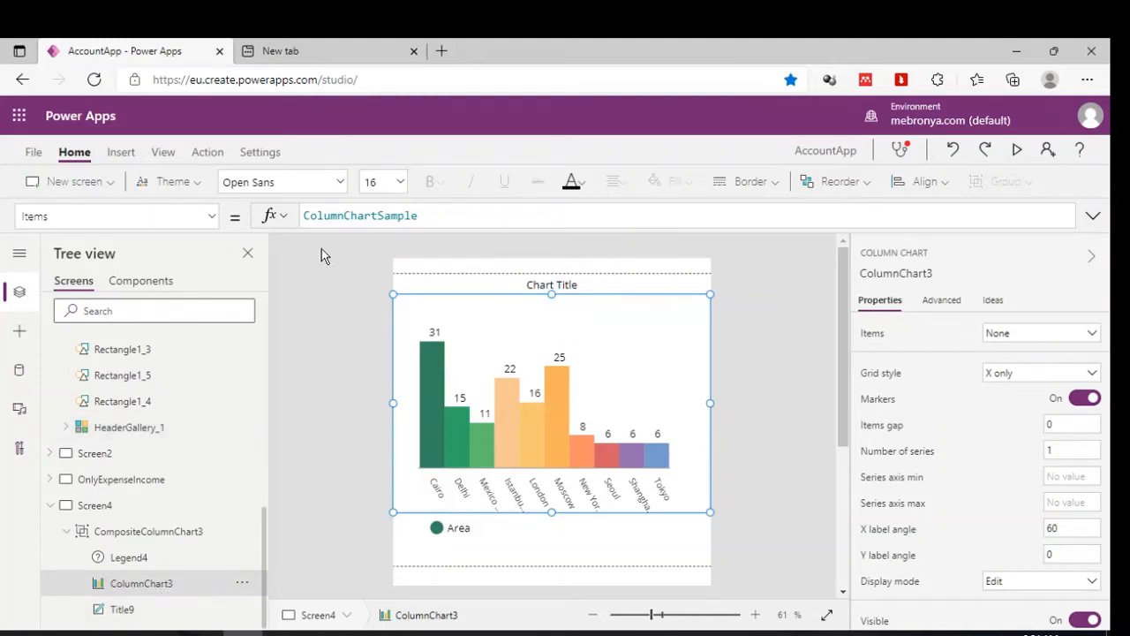
pyautogui.click(142, 213)
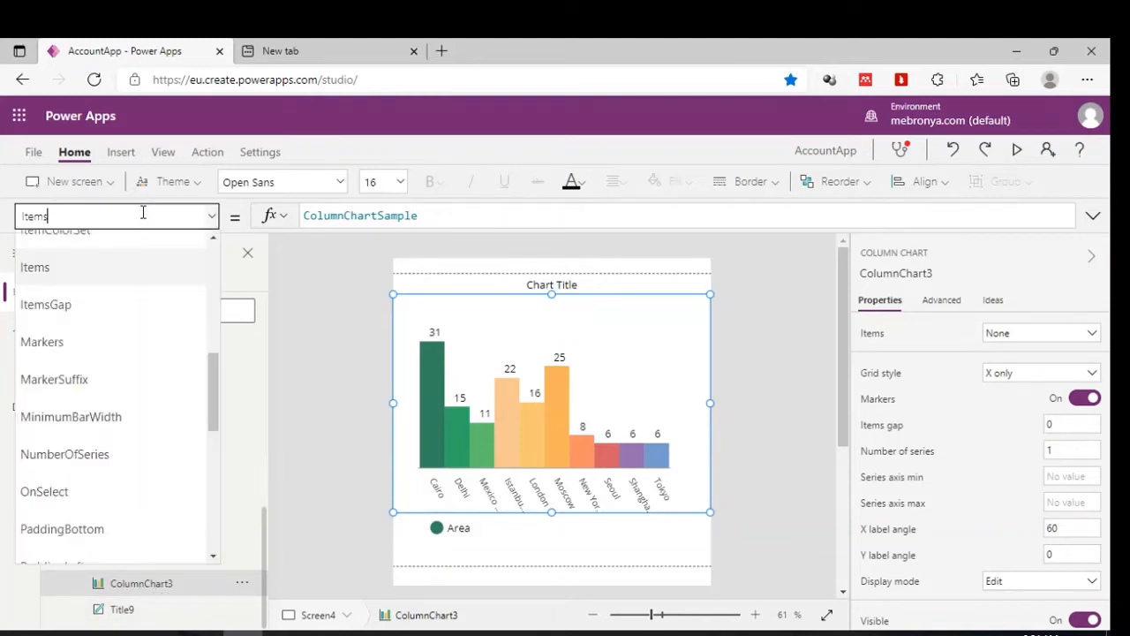
pyautogui.click(214, 215)
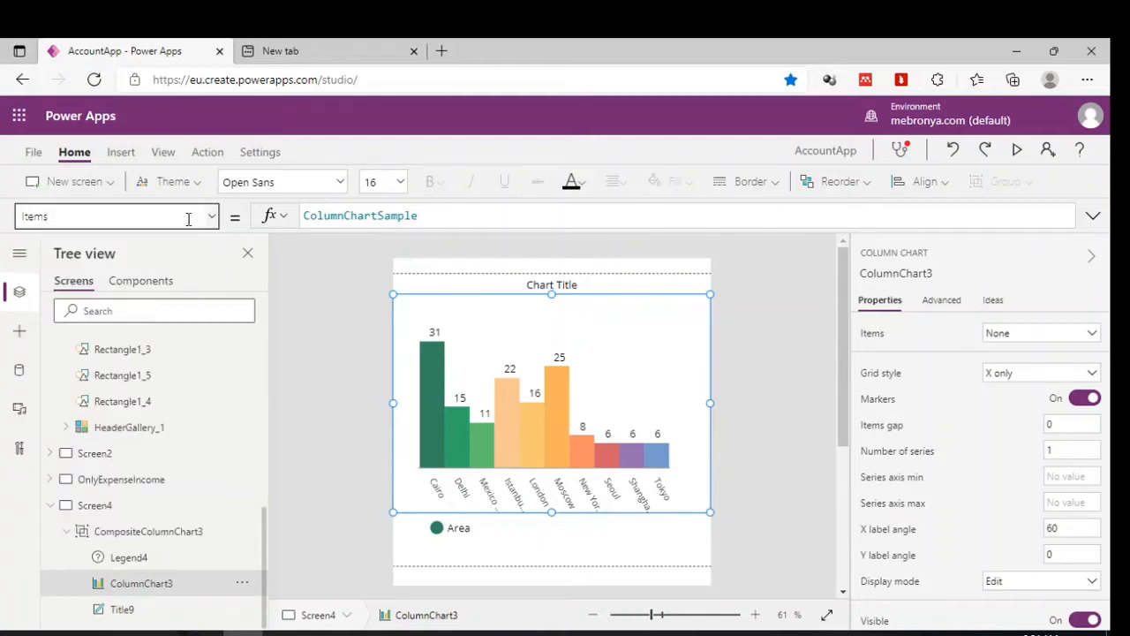
pyautogui.click(212, 219)
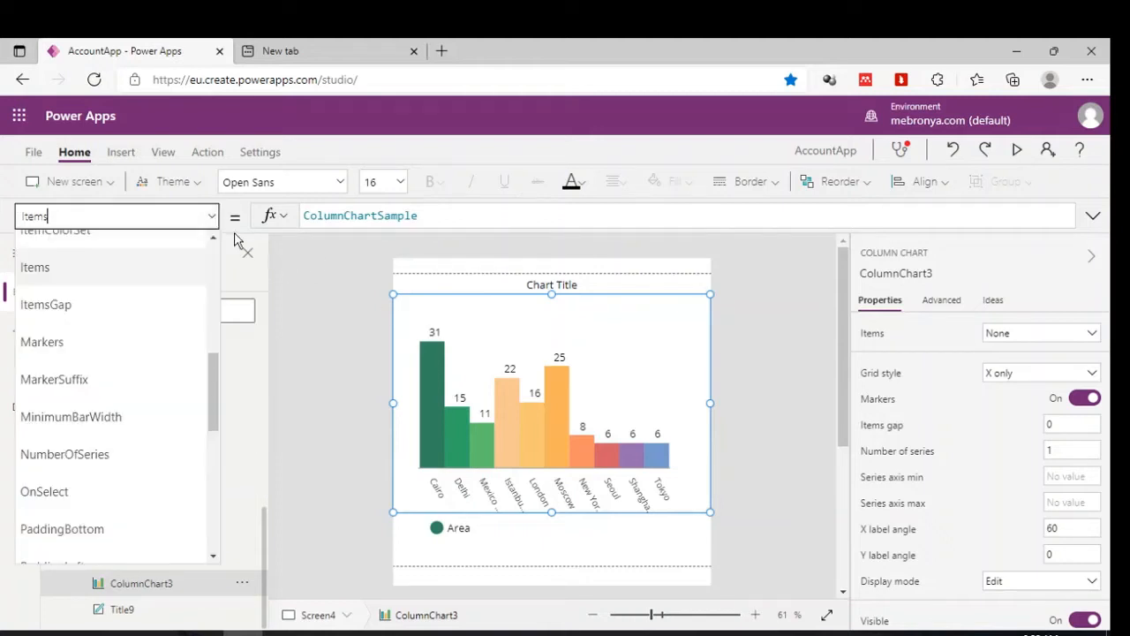
pyautogui.click(214, 217)
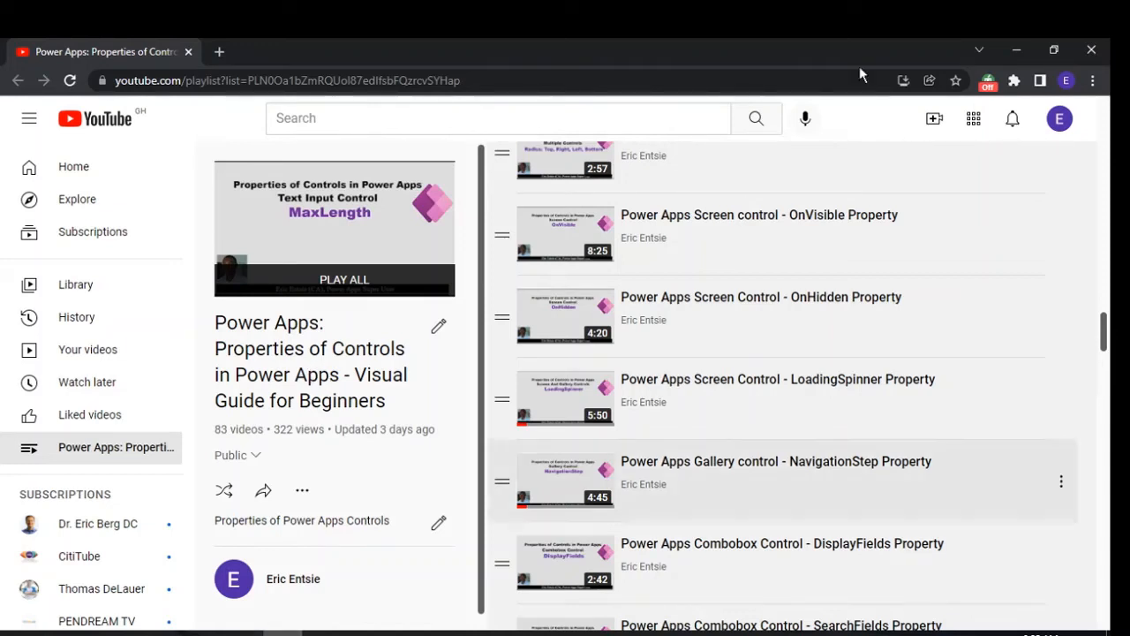
pyautogui.click(1013, 49)
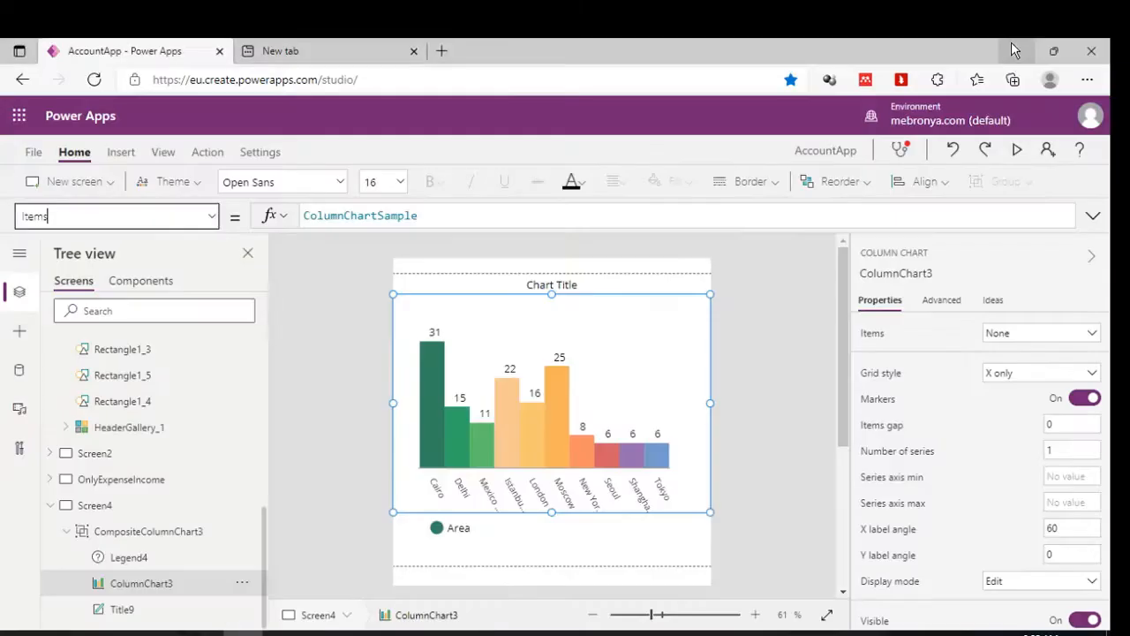
pyautogui.doubleClick(361, 216)
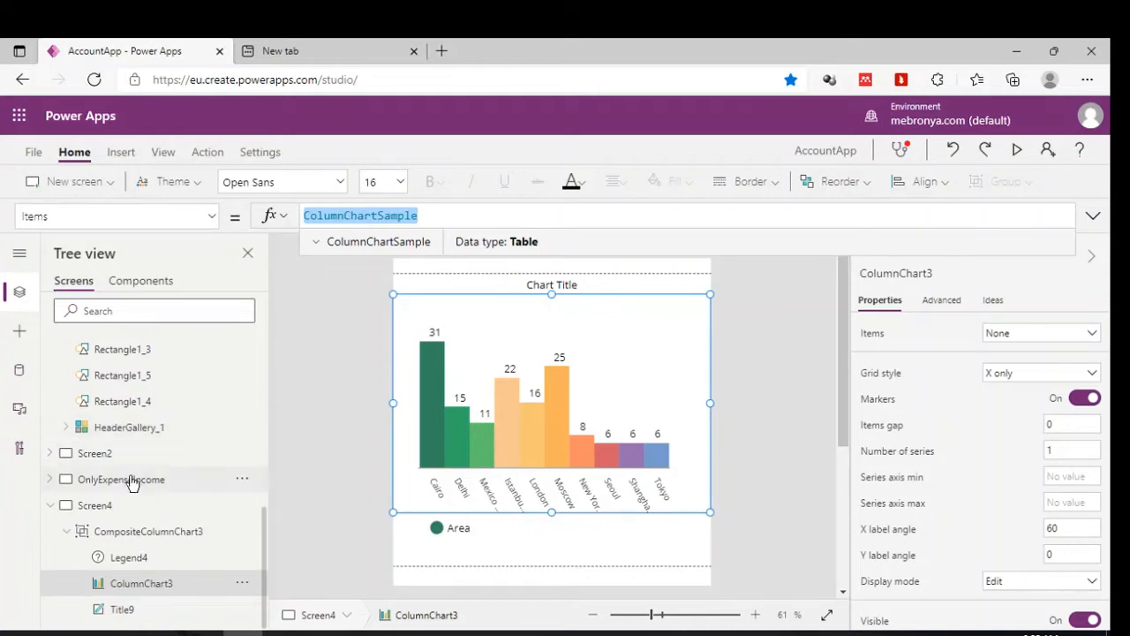
# - View the BudgetAnalysis screen and collapse its branch in the tree
pyautogui.scroll(5, 130, 481)
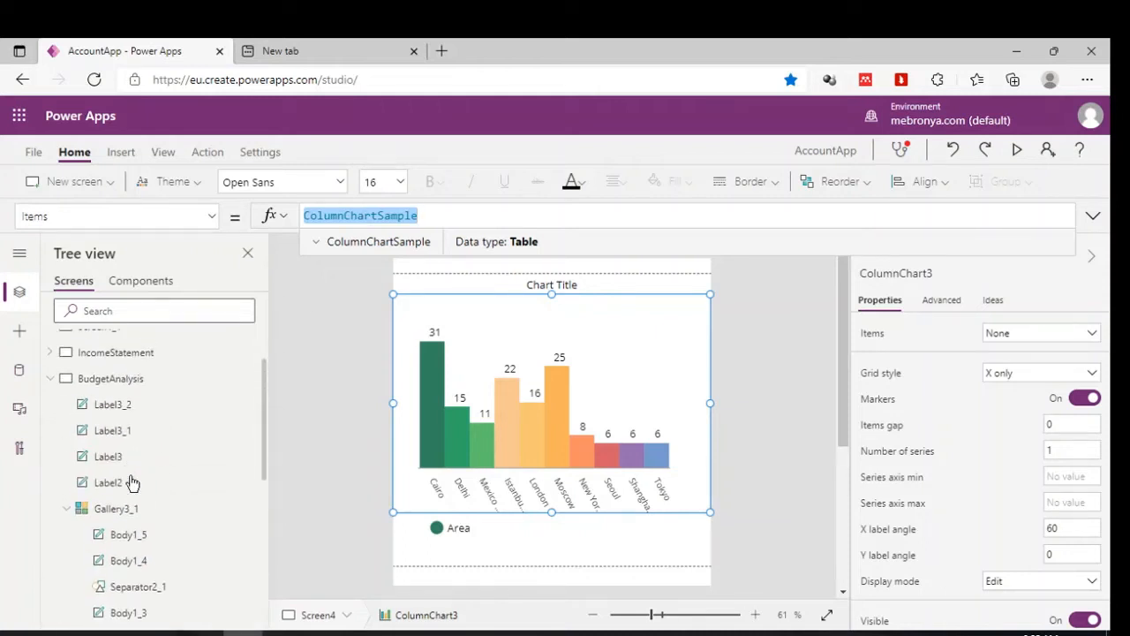
pyautogui.click(112, 383)
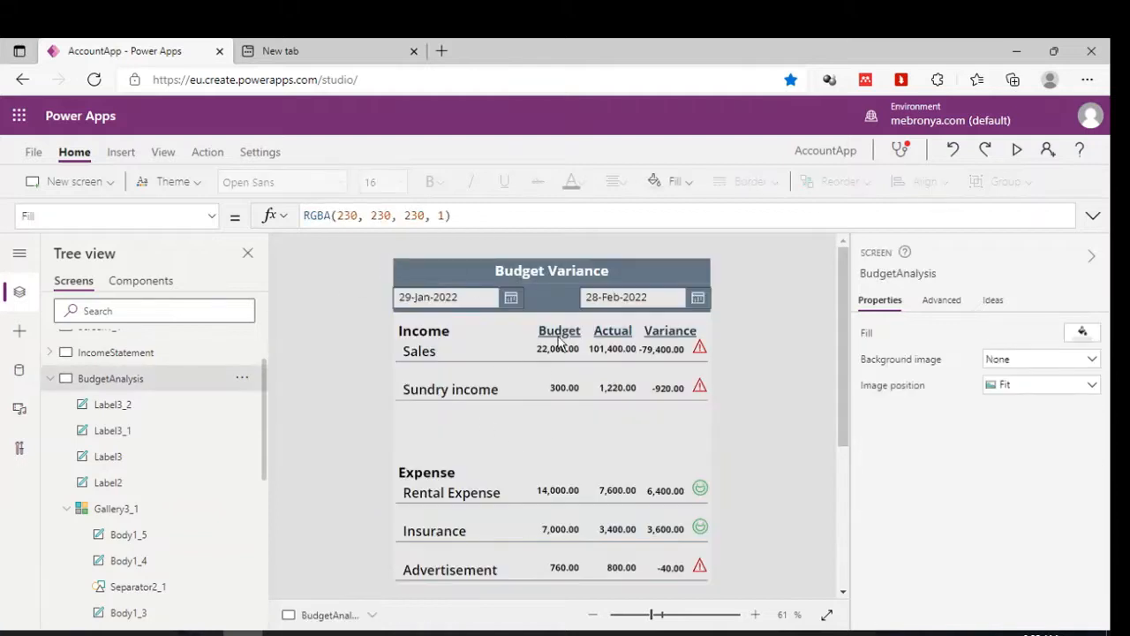
pyautogui.click(53, 379)
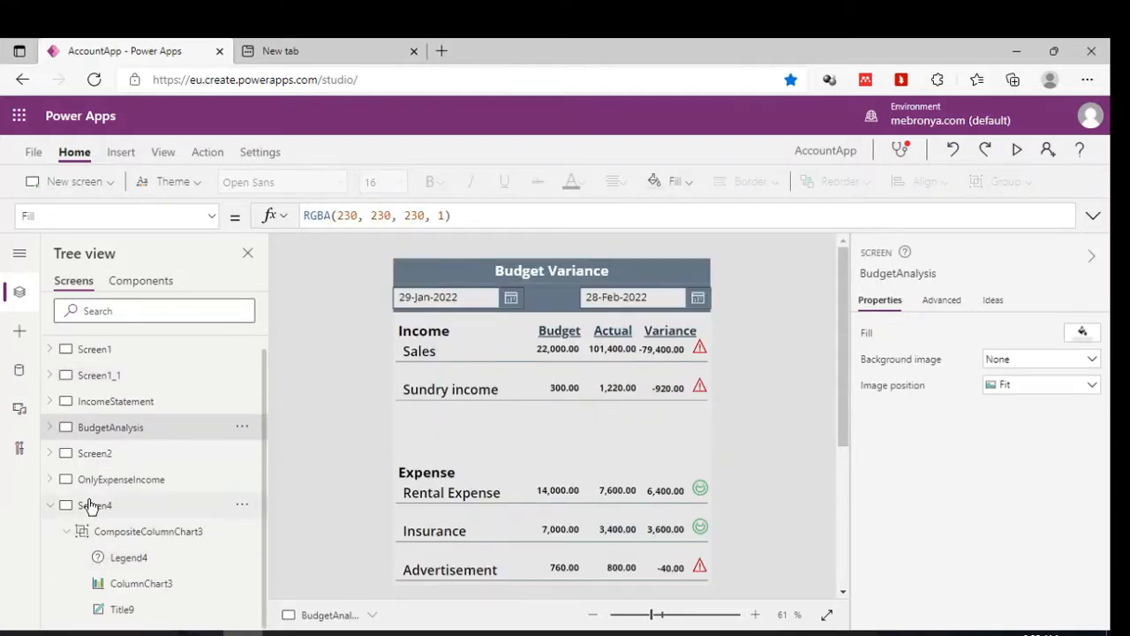
# - Replace the ColumnChartSample Items formula of the column chart on Screen4 with the formula copied from SubGal
pyautogui.click(88, 505)
pyautogui.click(460, 487)
pyautogui.click(558, 396)
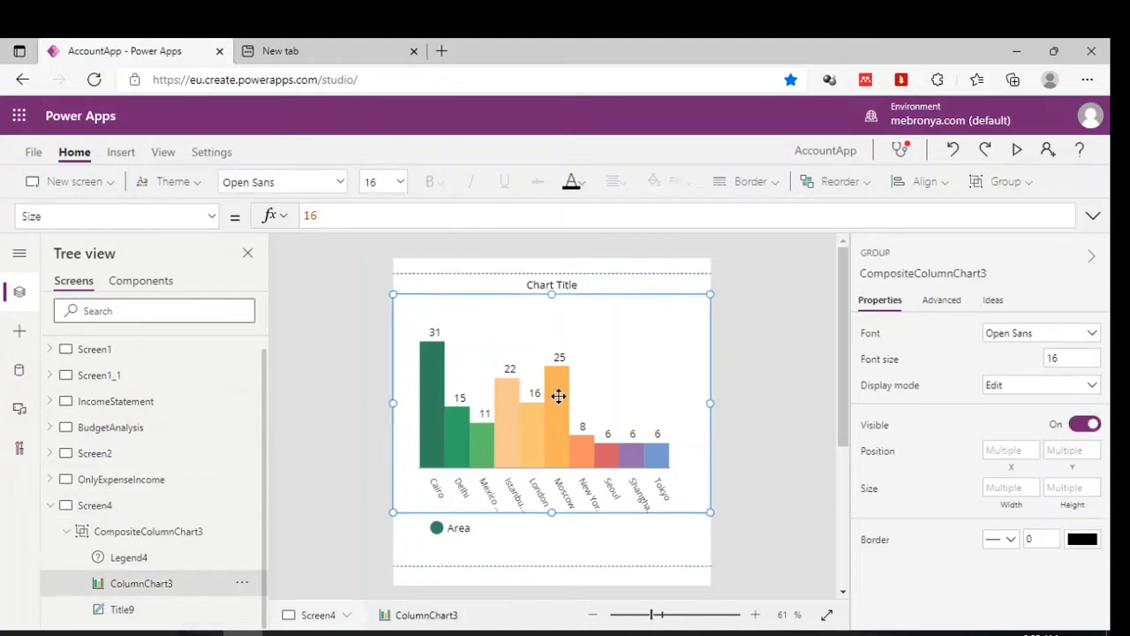
pyautogui.doubleClick(352, 214)
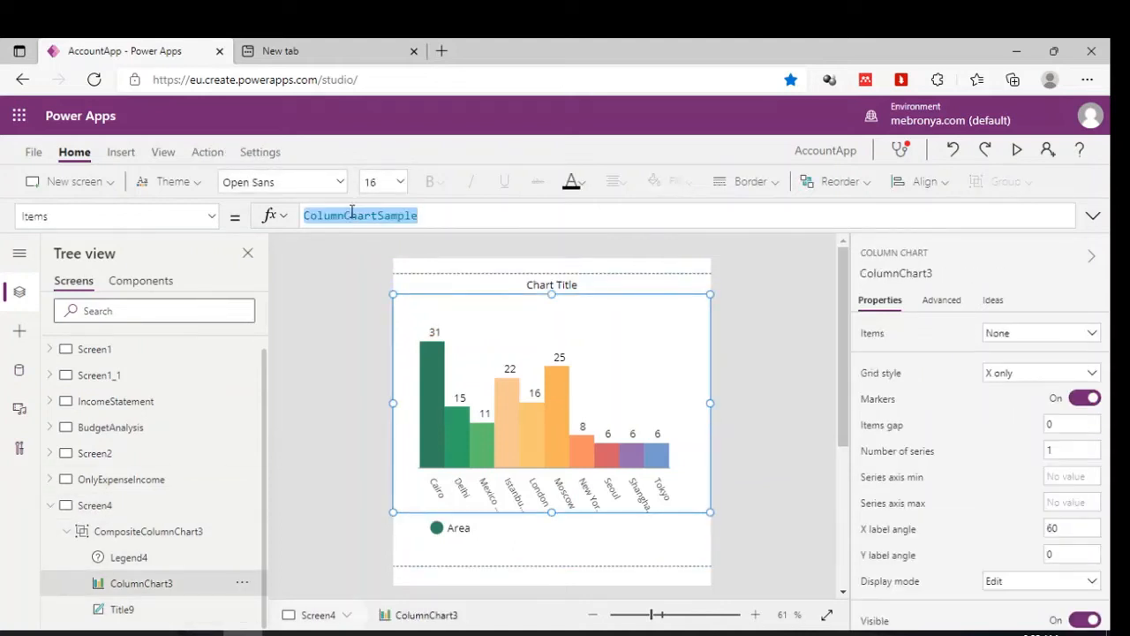
pyautogui.press('BackSpace')
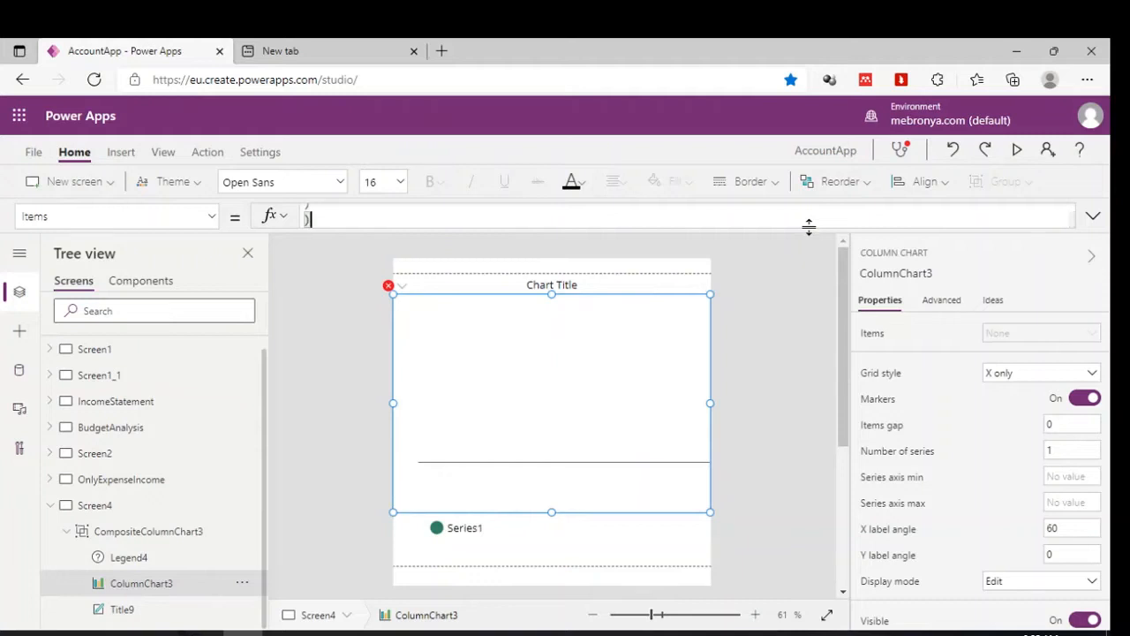
pyautogui.hotkey('ctrl', 'v')
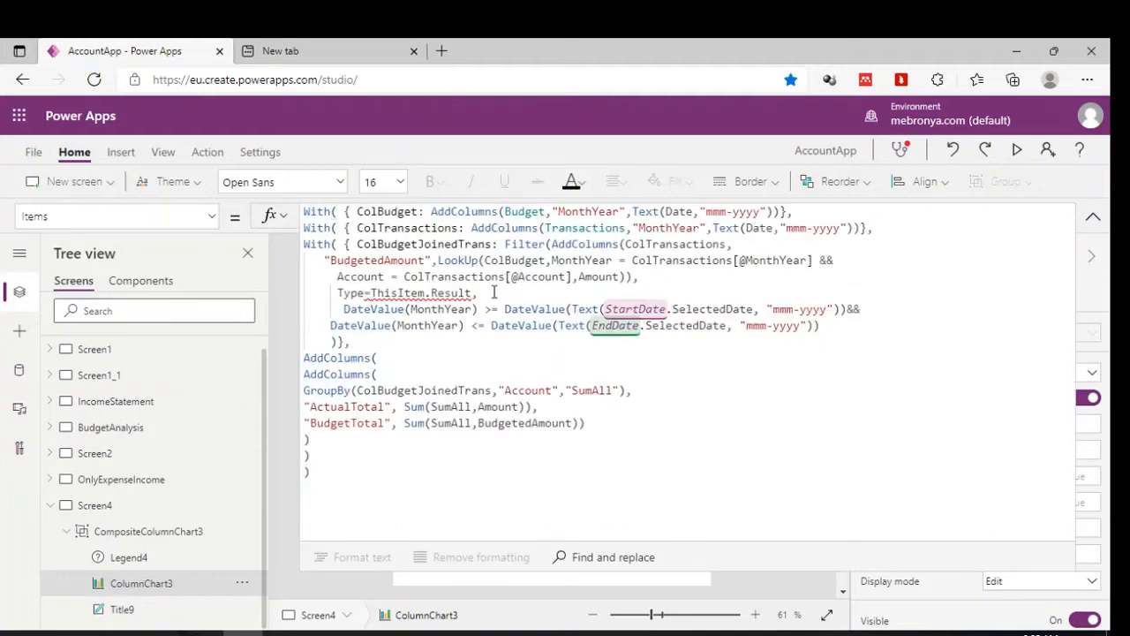
# - Remove the Type=ThisItem.Result condition from the chart's Items formula and collapse the formula editor
pyautogui.moveTo(476, 292); pyautogui.dragTo(336, 292)
pyautogui.press('BackSpace')
pyautogui.press('BackSpace')
pyautogui.press('BackSpace')
pyautogui.press('BackSpace')
pyautogui.press('BackSpace')
pyautogui.press('BackSpace')
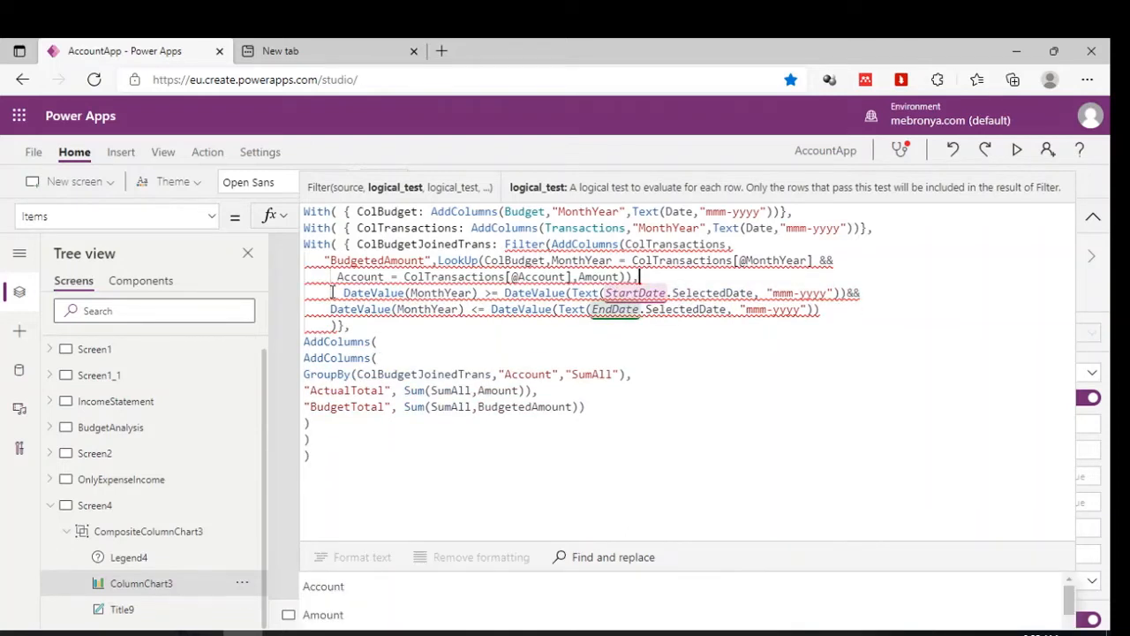
pyautogui.click(1092, 217)
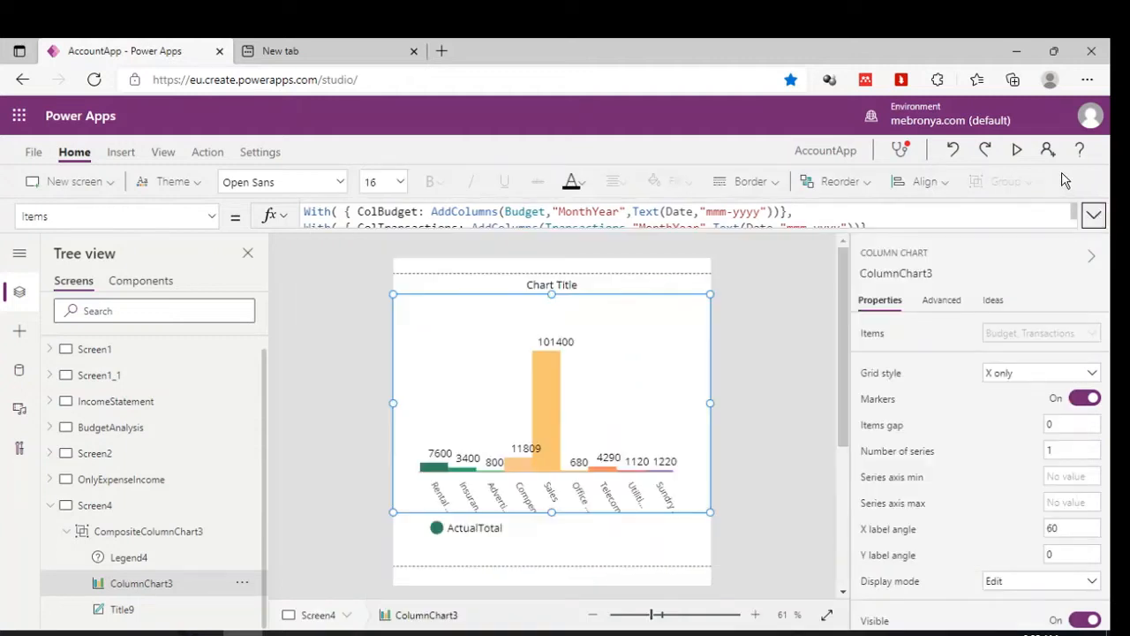
# - Preview the ActualTotal column chart in the running app, close the preview and dismiss the tip
pyautogui.click(1017, 152)
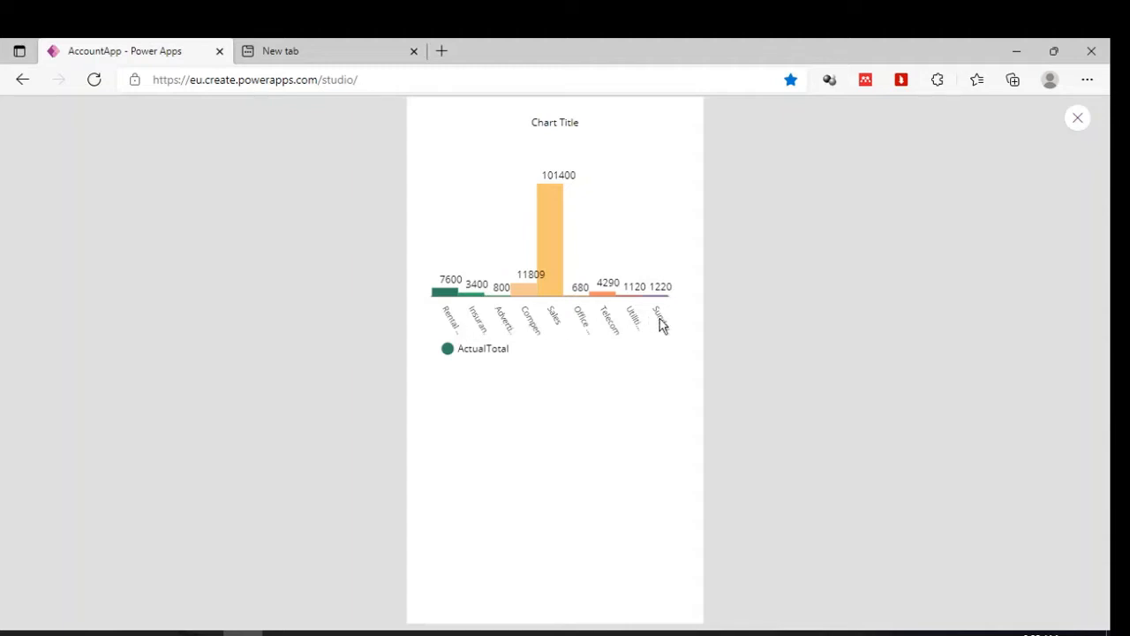
pyautogui.click(1078, 119)
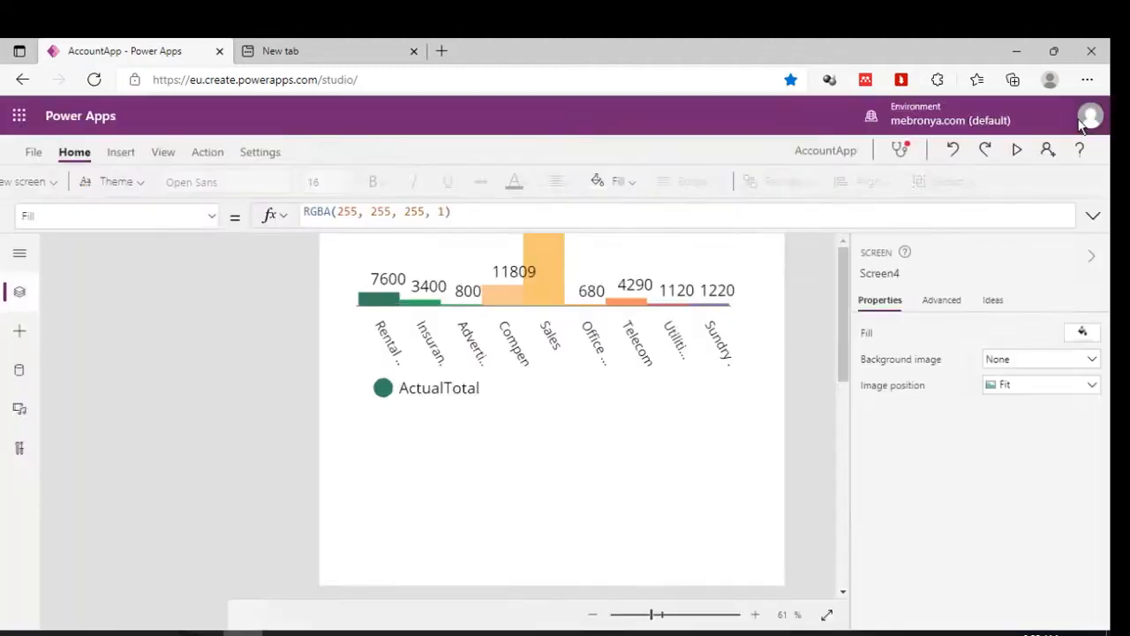
pyautogui.click(683, 428)
# - Set the Markers property of ColumnChart3 to false to hide the value labels above the columns
pyautogui.click(536, 358)
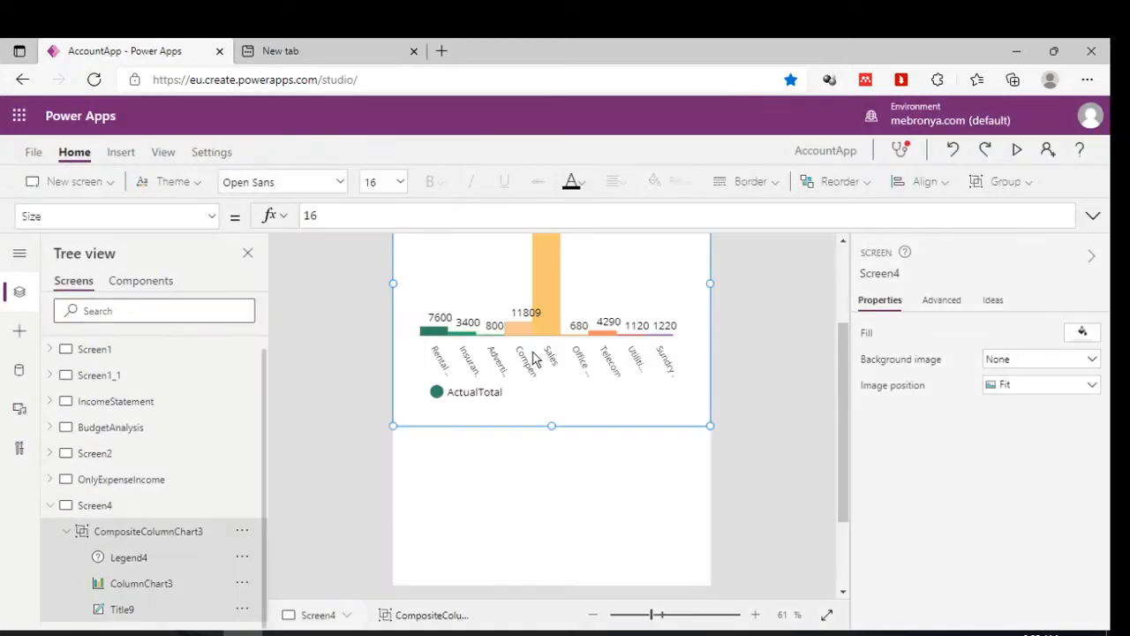
pyautogui.click(533, 358)
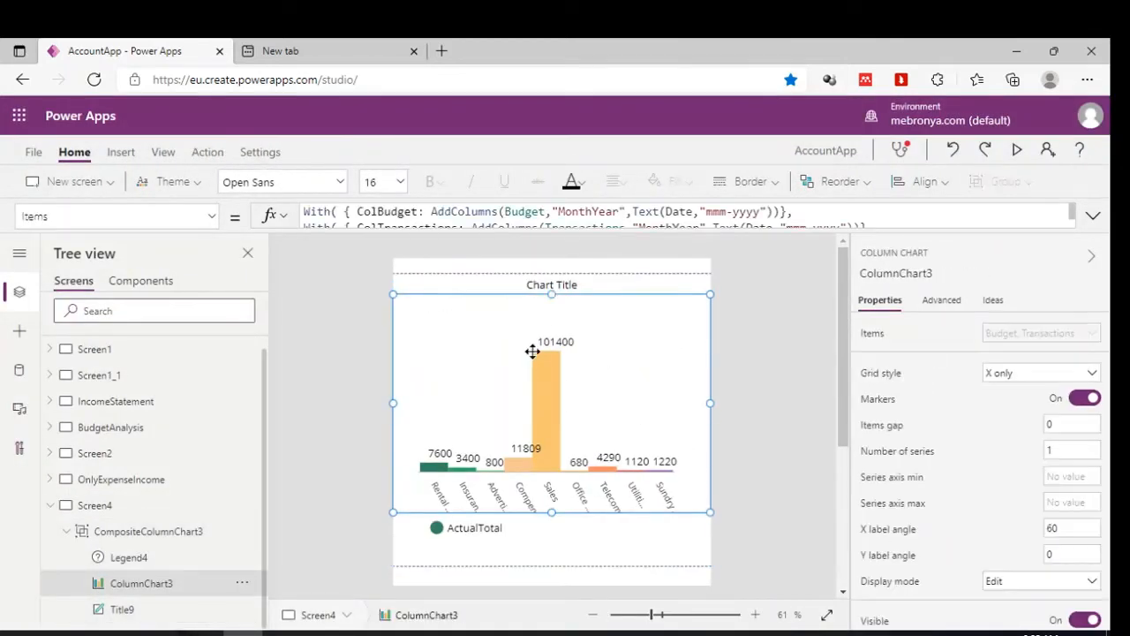
pyautogui.click(210, 218)
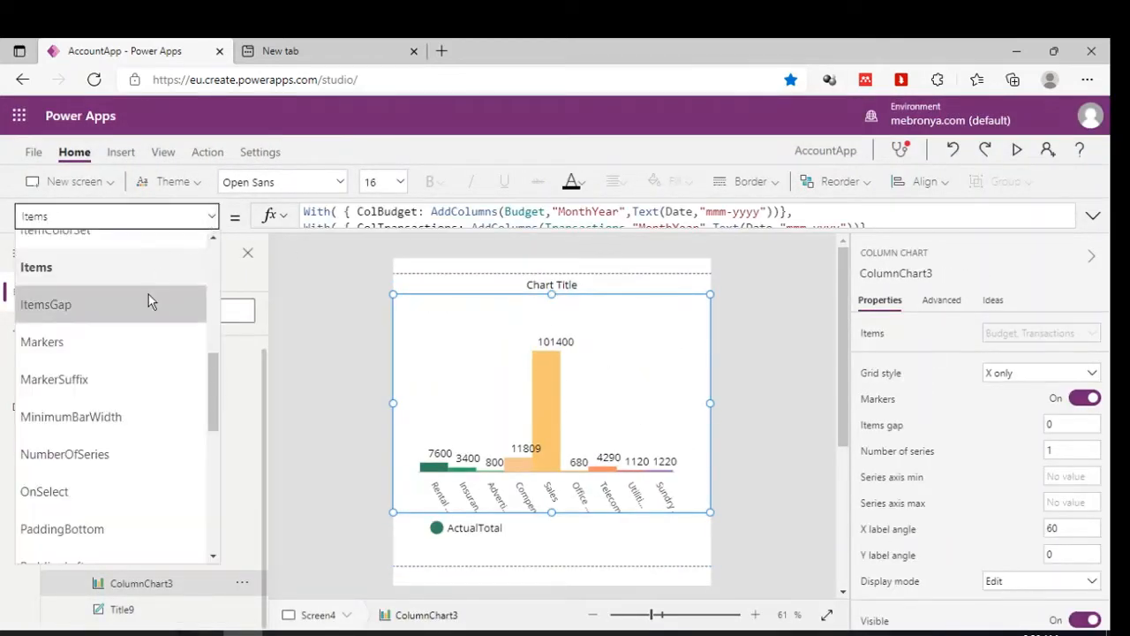
pyautogui.click(92, 341)
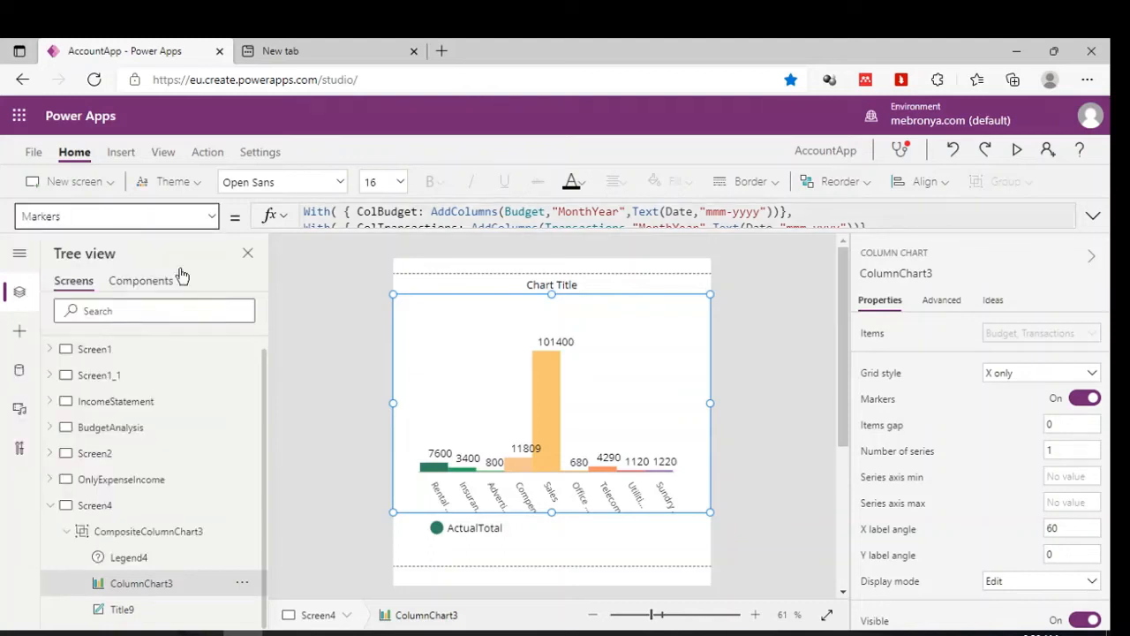
pyautogui.click(347, 214)
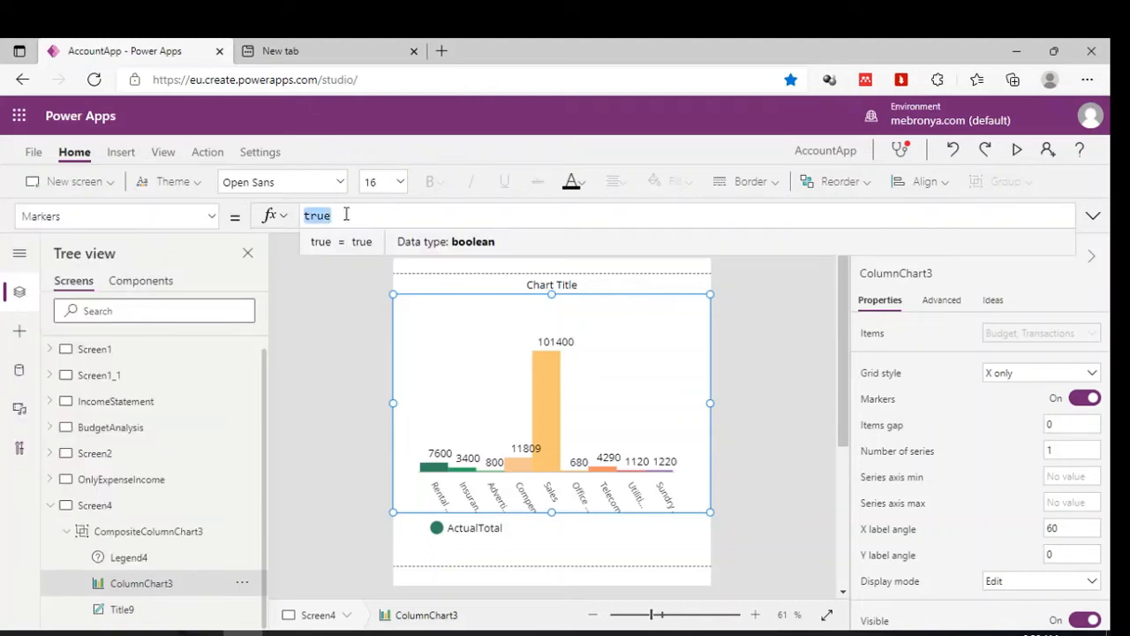
pyautogui.press('BackSpace')
pyautogui.write('fa')
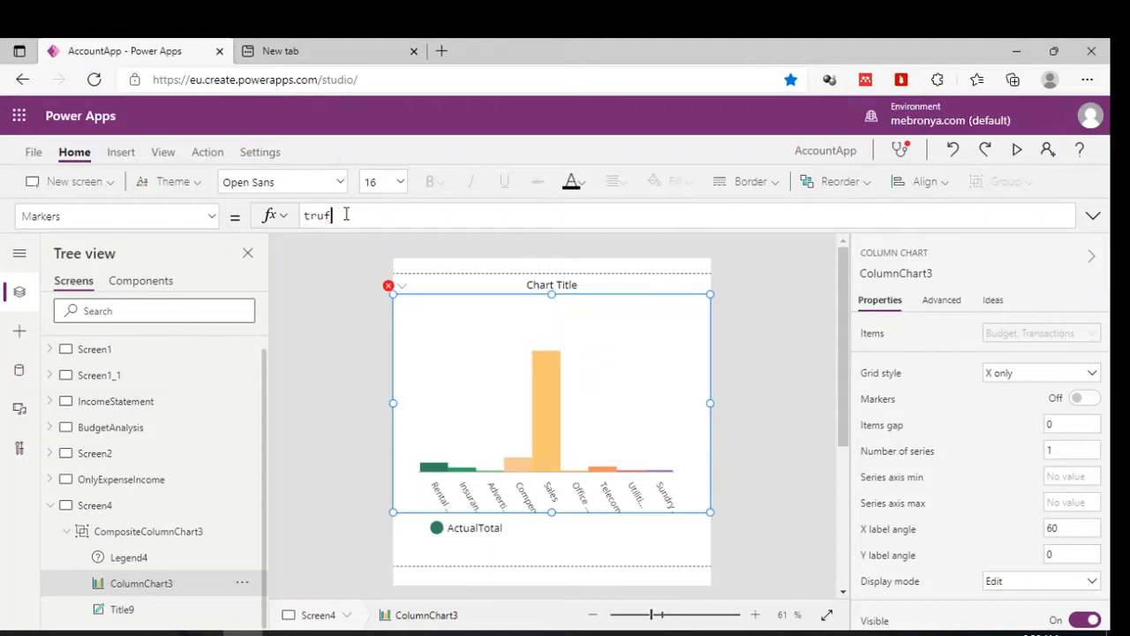
pyautogui.press('BackSpace')
pyautogui.press('BackSpace')
pyautogui.press('BackSpace')
pyautogui.press('BackSpace')
pyautogui.write('false')
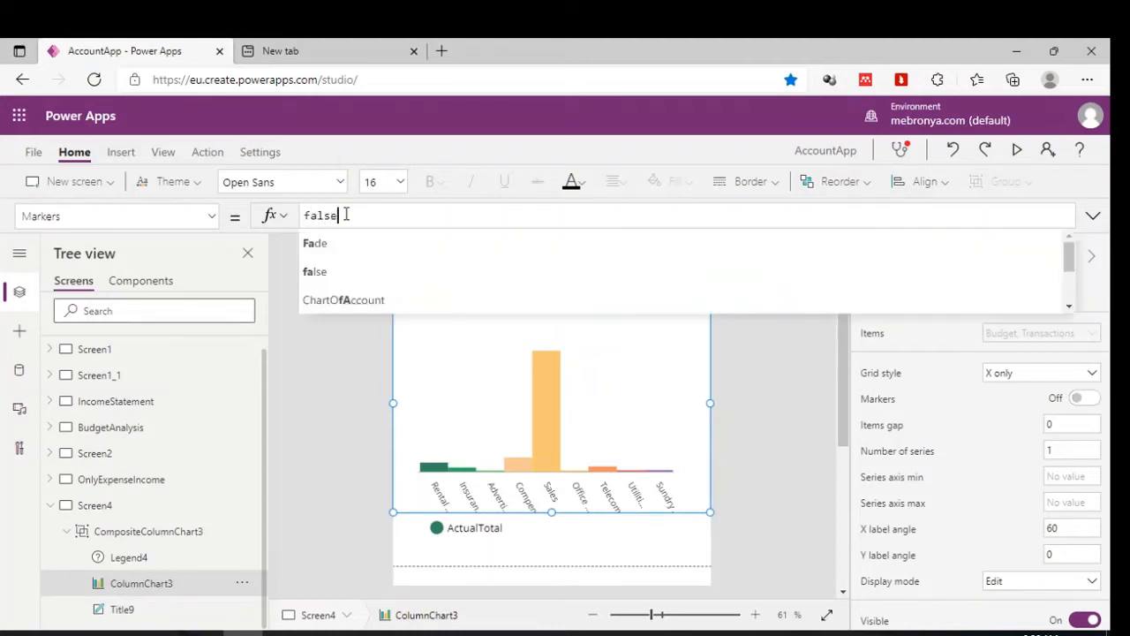
pyautogui.click(786, 375)
pyautogui.click(509, 448)
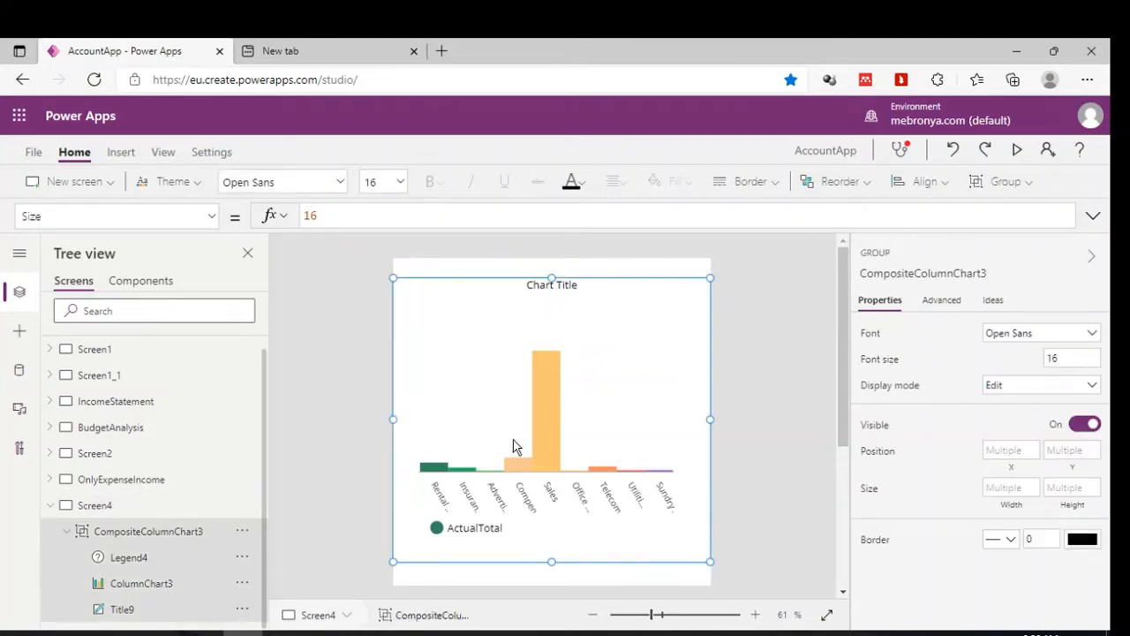
# - Preview the chart without markers in the running app and return to editing, dismissing the tip
pyautogui.click(1015, 153)
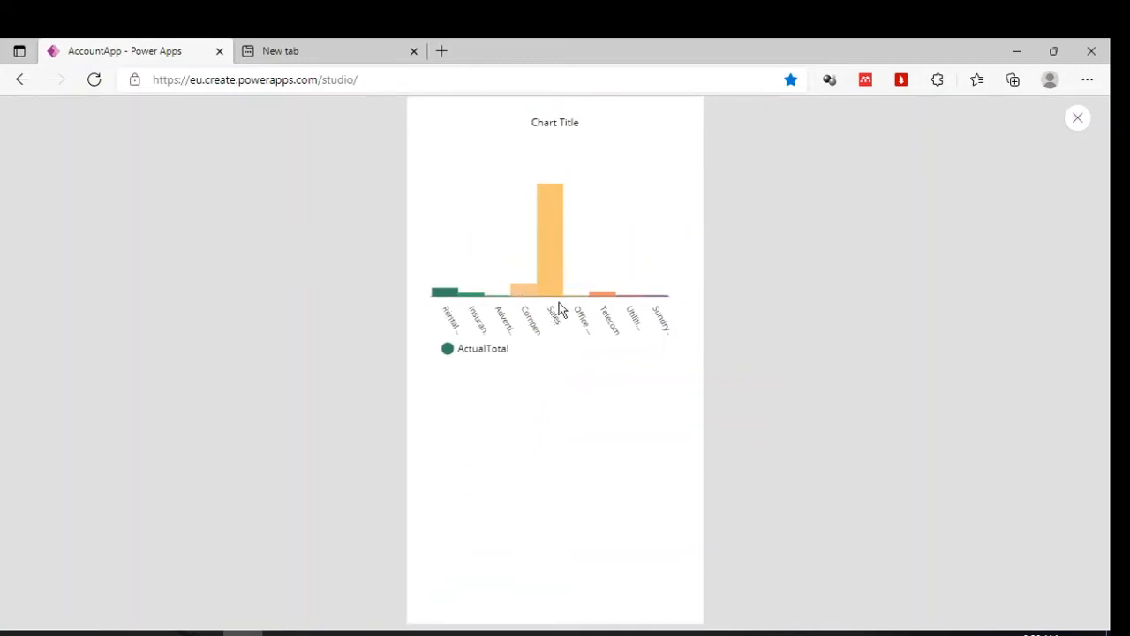
pyautogui.click(1077, 120)
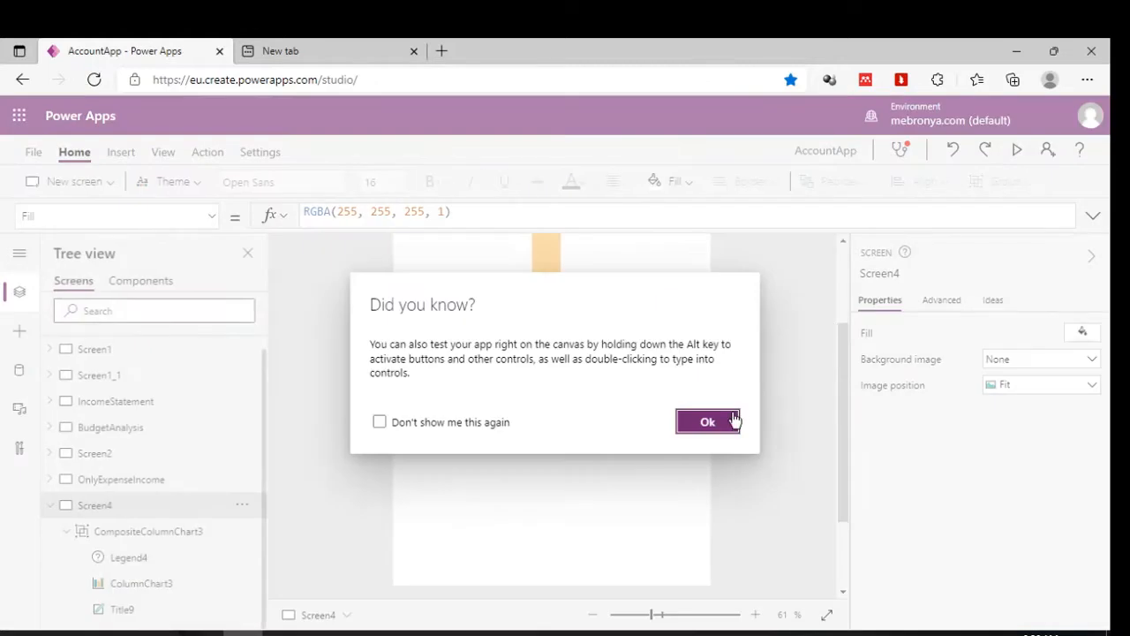
pyautogui.click(707, 424)
pyautogui.click(529, 369)
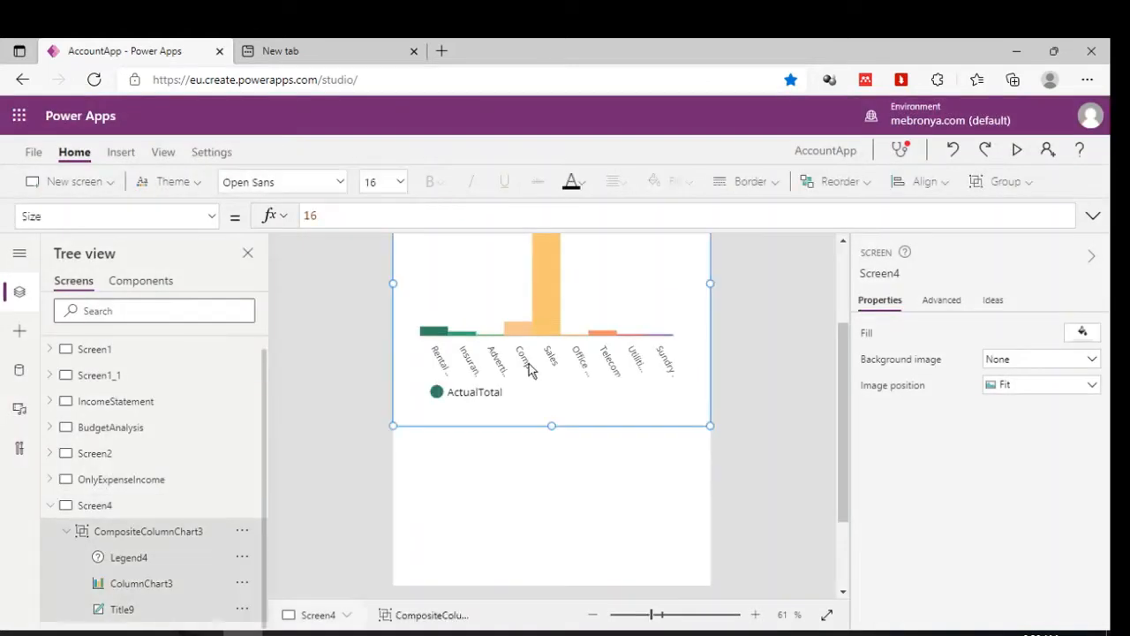
# - Add a Drop down input control to Screen4
pyautogui.click(553, 522)
pyautogui.click(121, 154)
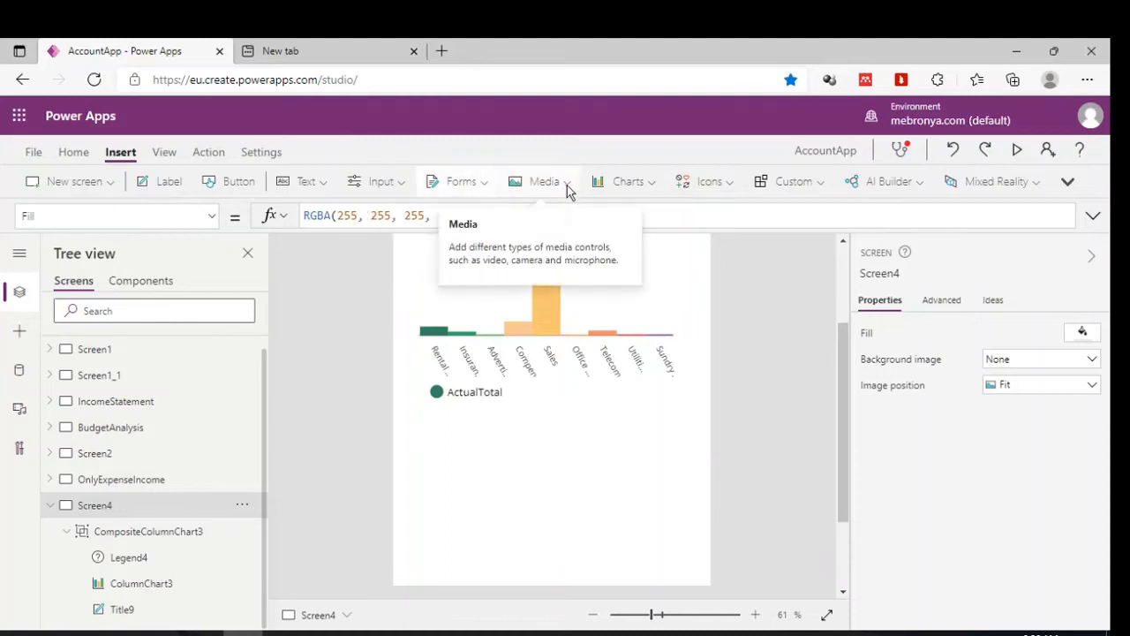
pyautogui.click(379, 183)
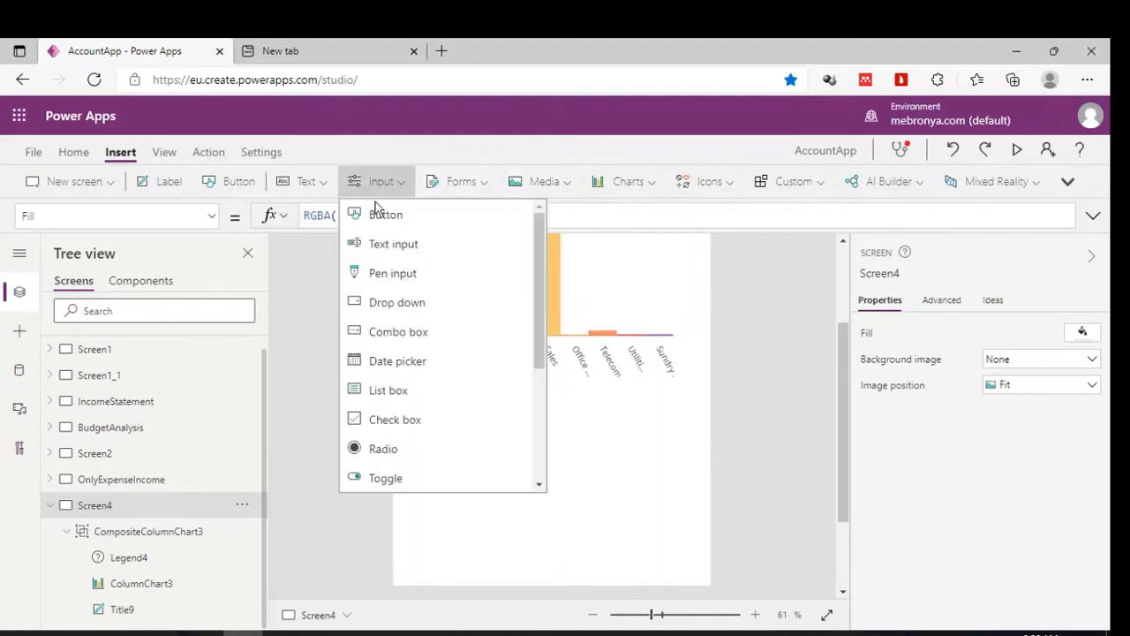
pyautogui.click(374, 304)
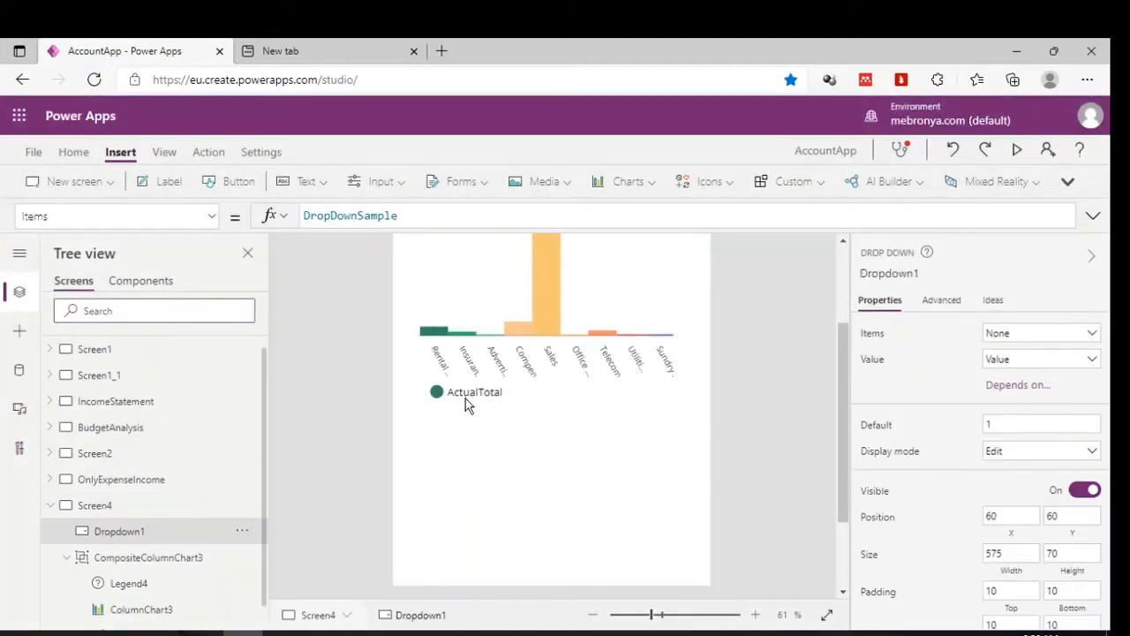
# - Move the drop-down just below the chart title at X 32, Y 73 and shrink it to about 148 by 37
pyautogui.scroll(2, 532, 474)
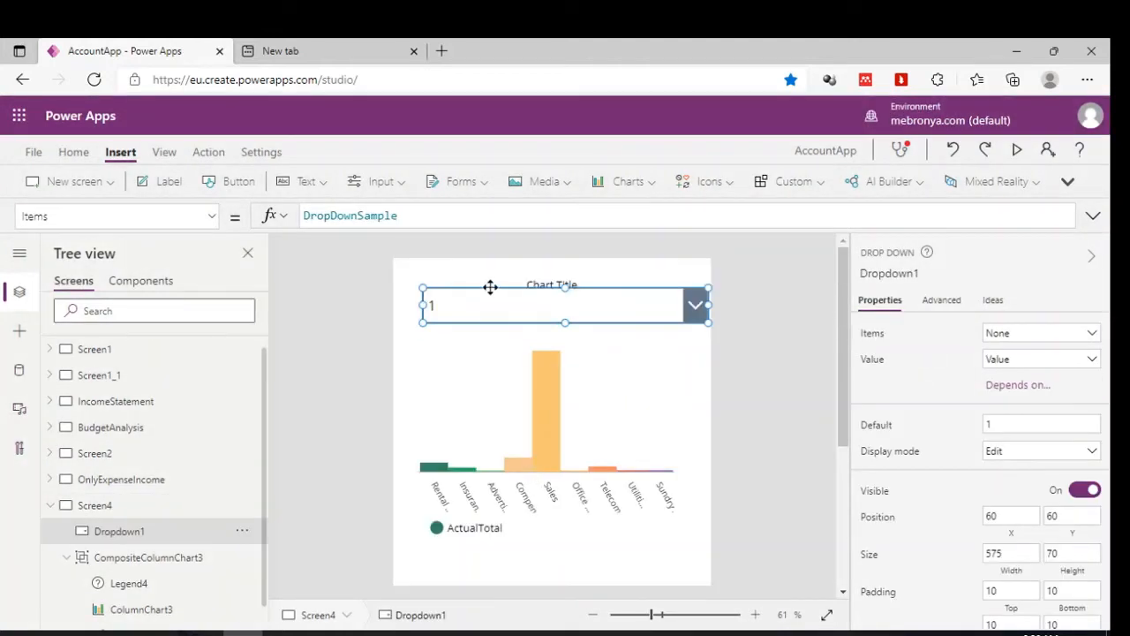
pyautogui.moveTo(490, 287)
pyautogui.mouseDown()
pyautogui.moveTo(487, 265)
pyautogui.moveTo(486, 303)
pyautogui.mouseUp()
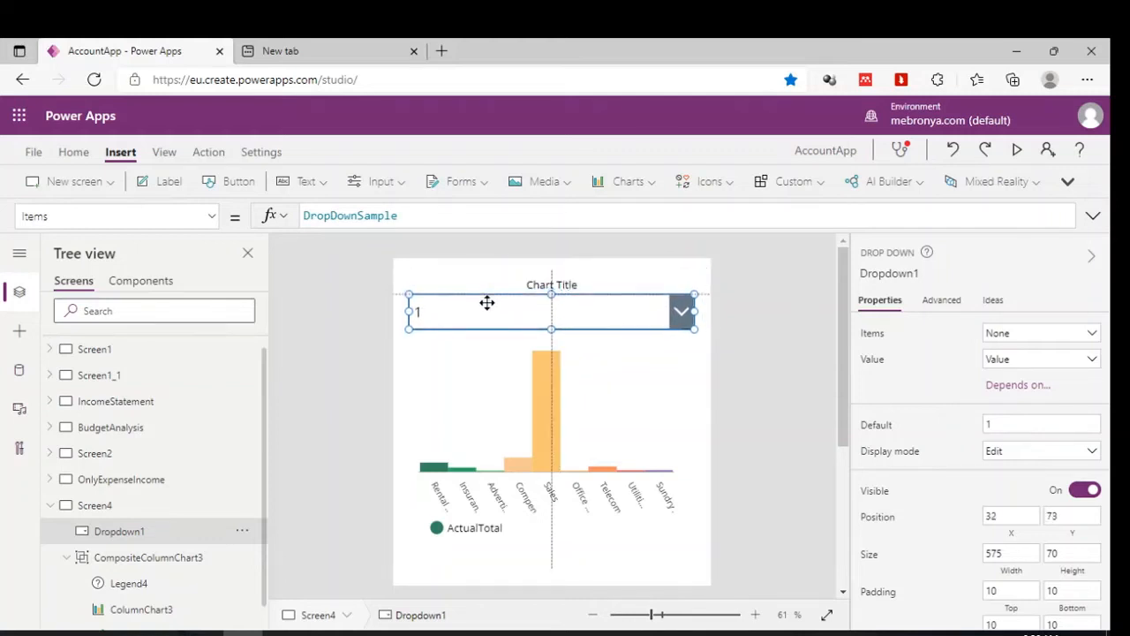
pyautogui.moveTo(696, 328); pyautogui.dragTo(484, 312)
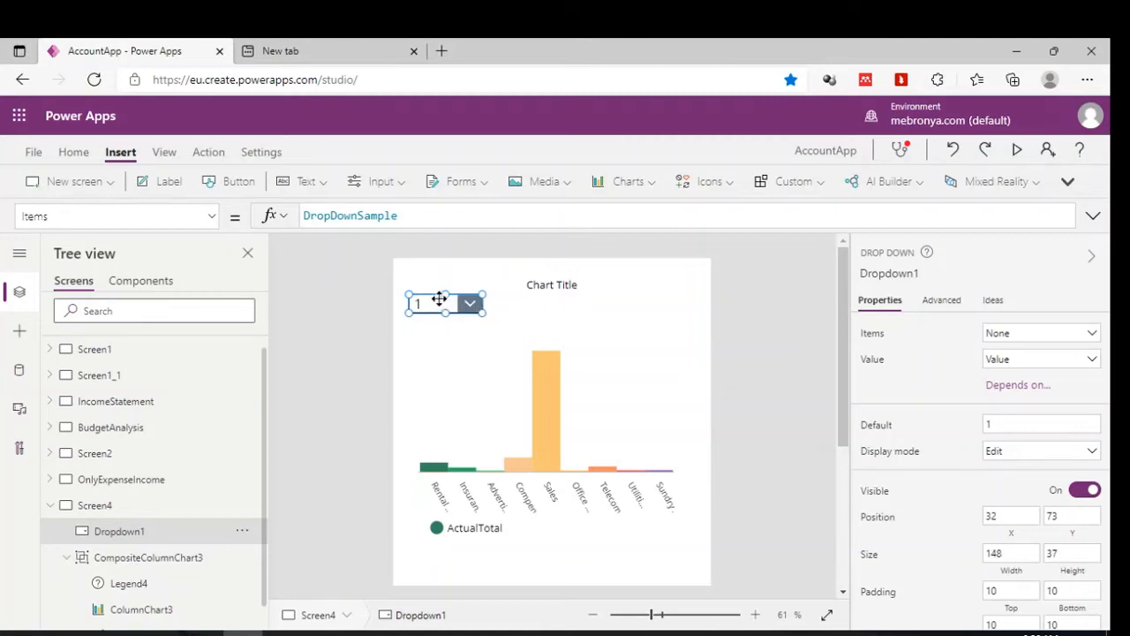
# - Set the drop-down's Items to ["Income", "Expense"] and enlarge the control to about 203 by 45
pyautogui.doubleClick(323, 214)
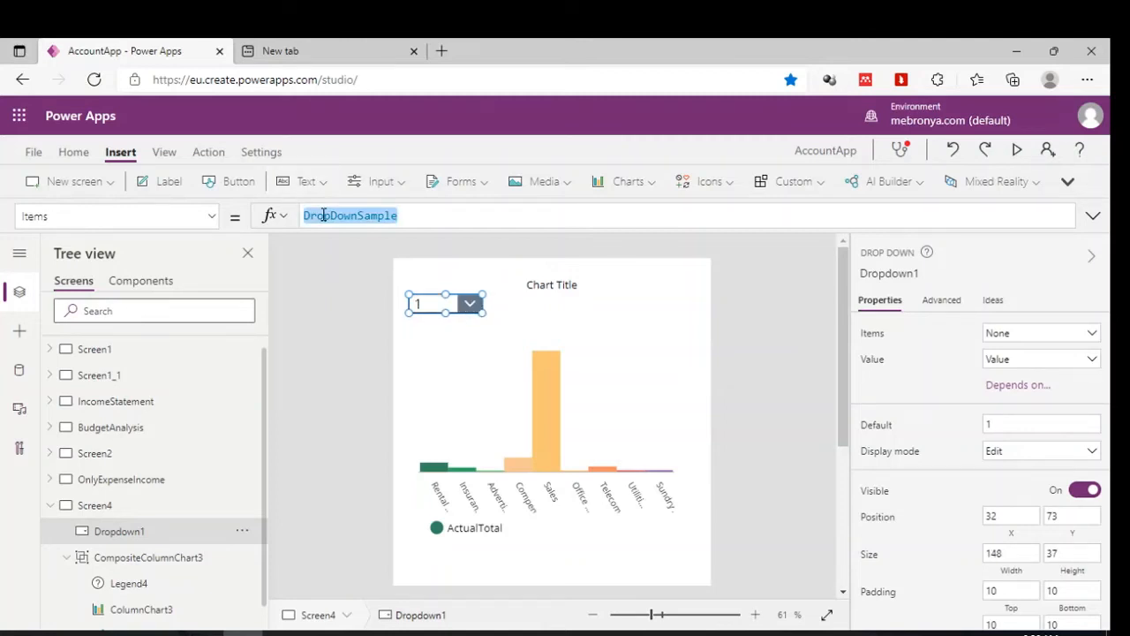
pyautogui.press('BackSpace')
pyautogui.write('["Inc')
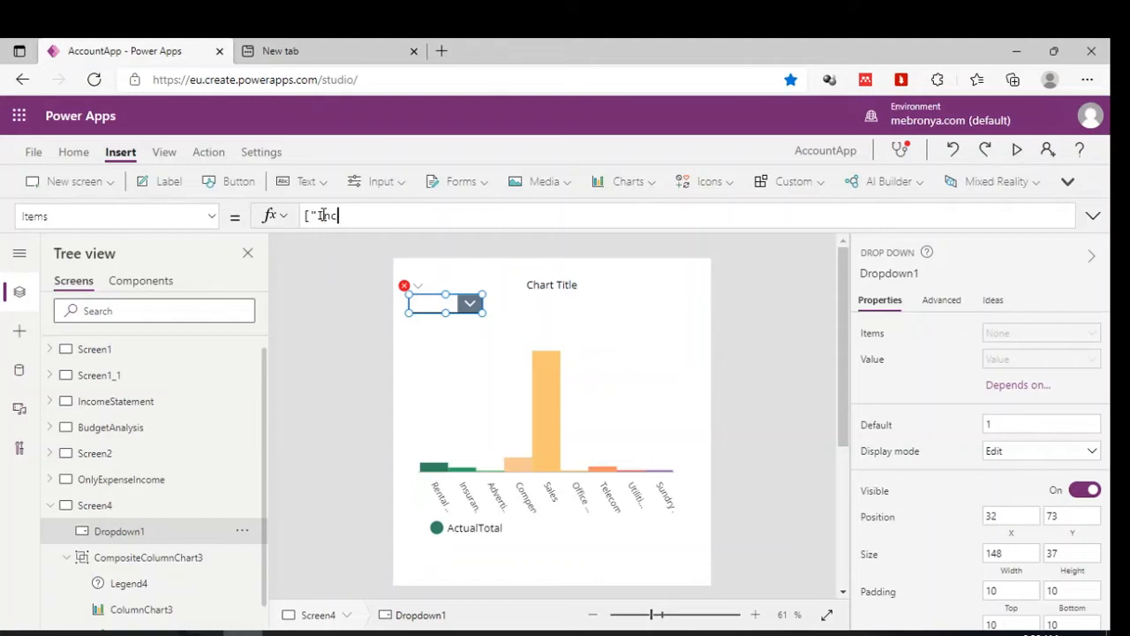
pyautogui.write('ome", E')
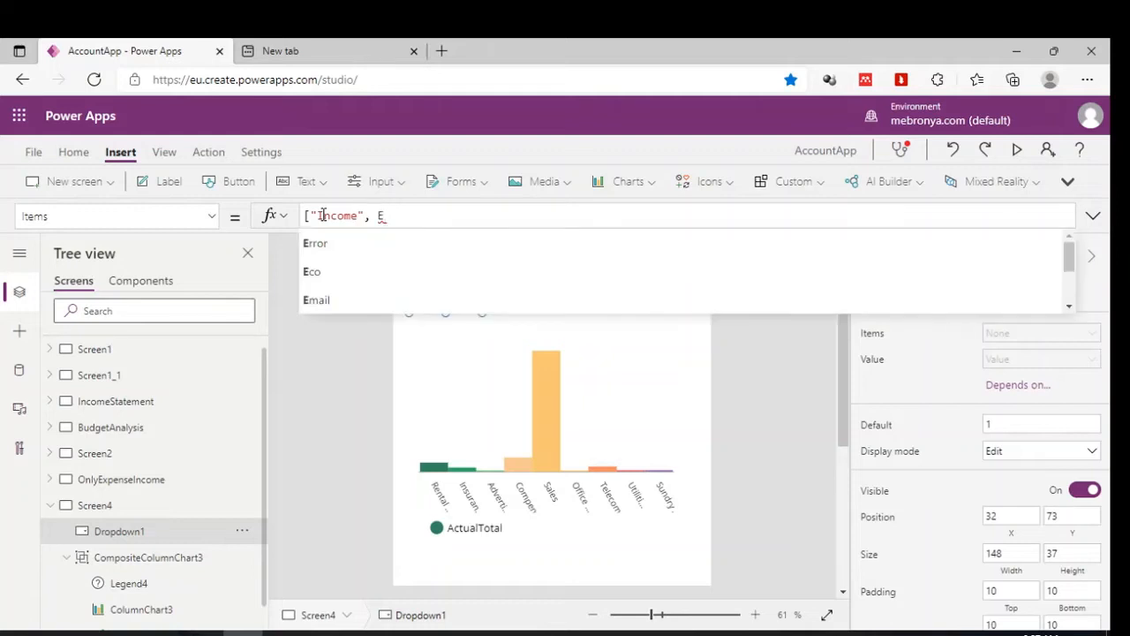
pyautogui.press('BackSpace')
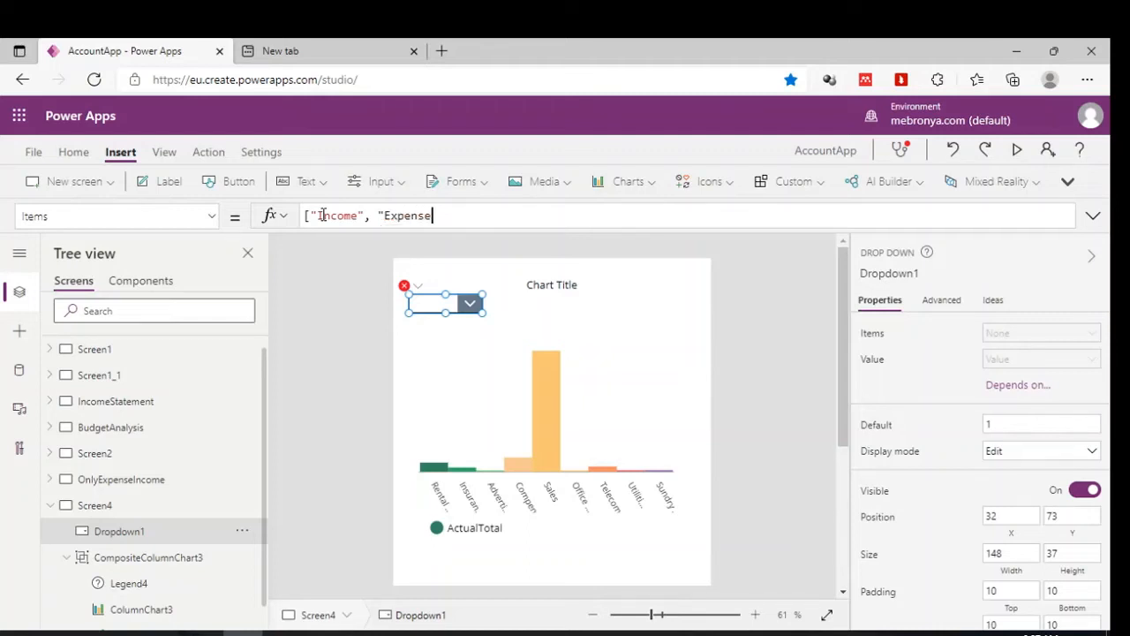
pyautogui.write('"]')
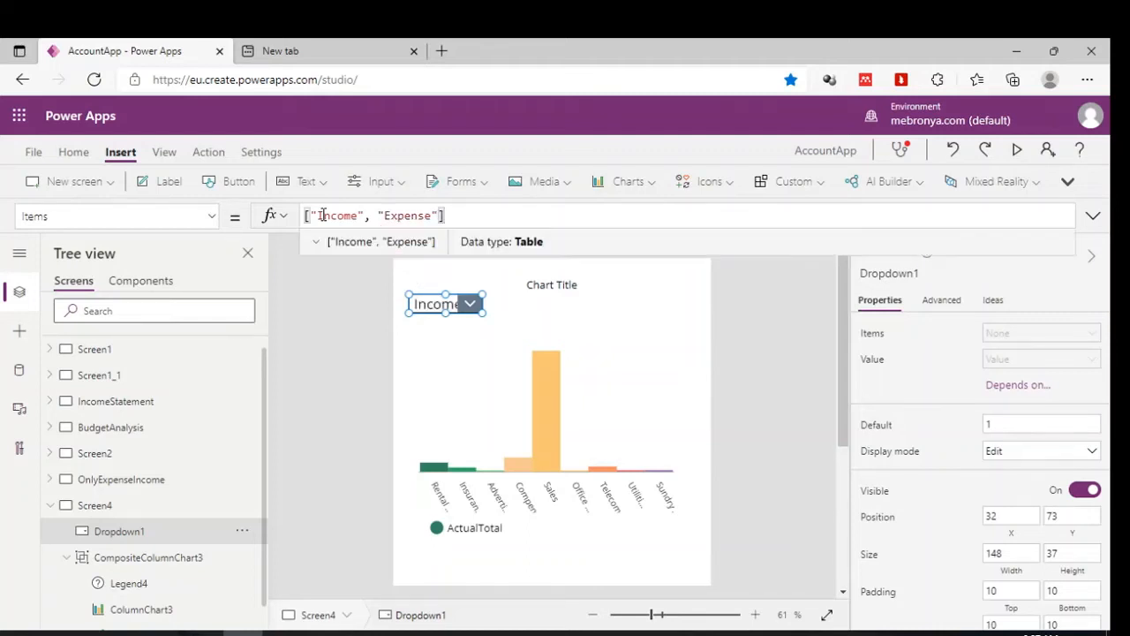
pyautogui.moveTo(478, 314); pyautogui.dragTo(510, 319)
# - Select ColumnChart3 inside the chart group and display its Items formula
pyautogui.click(520, 452)
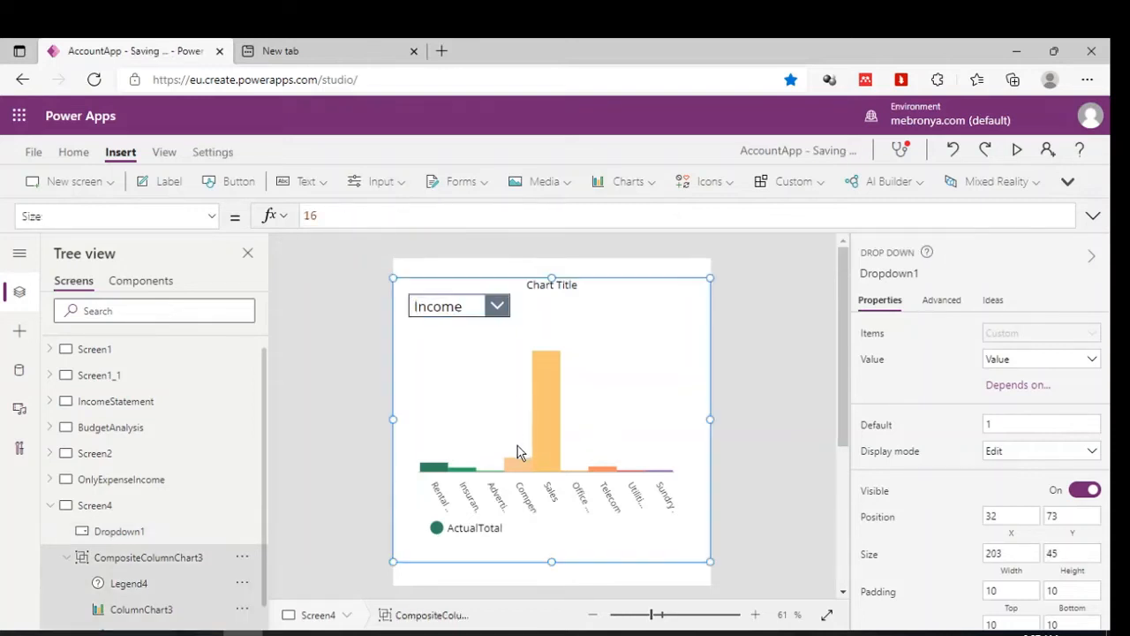
pyautogui.click(518, 448)
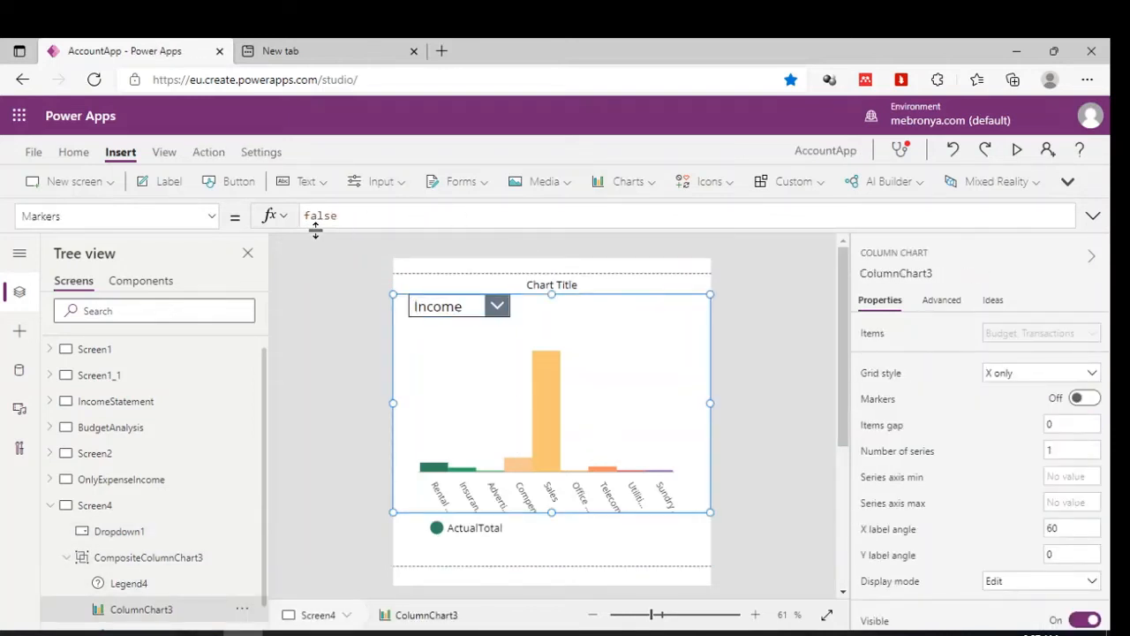
pyautogui.click(183, 214)
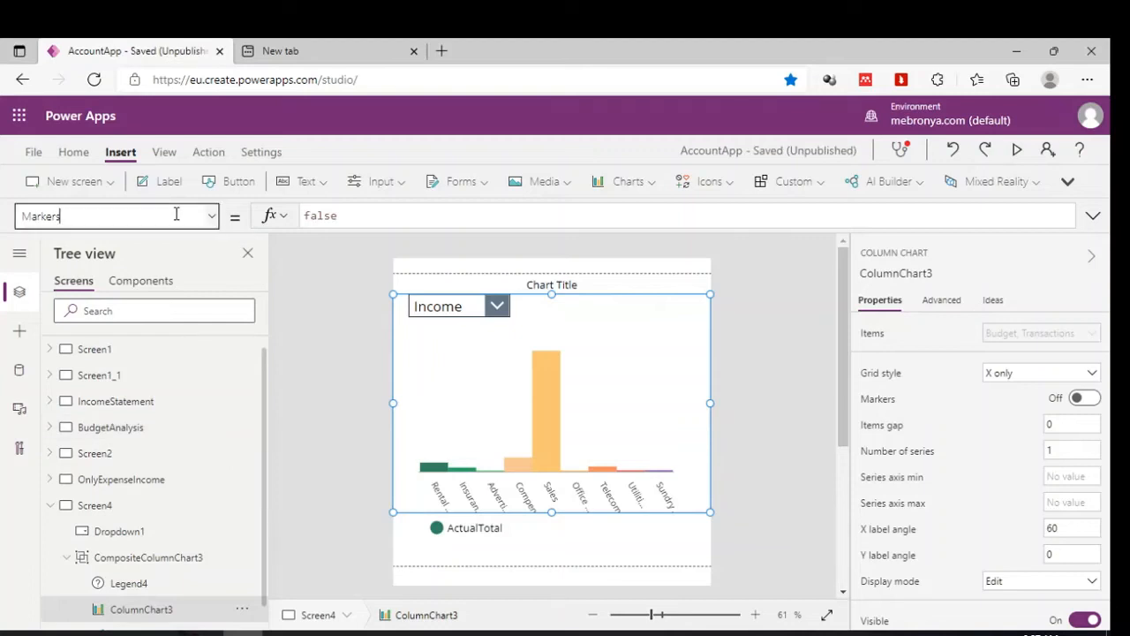
pyautogui.click(98, 282)
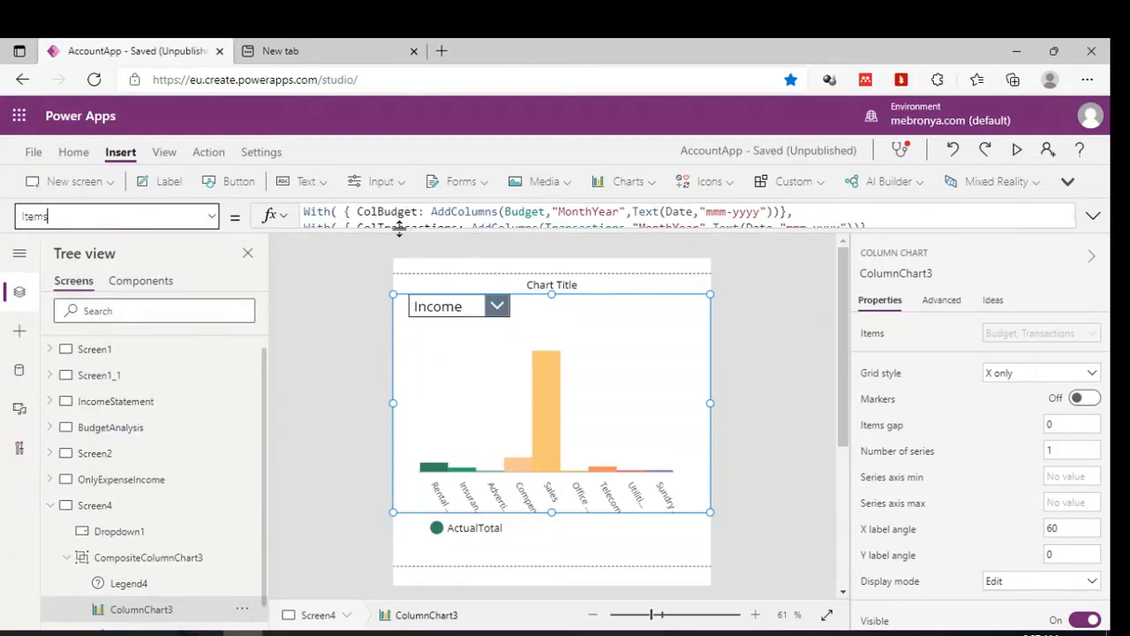
# - Select the Income/Expense drop-down and copy its control name
pyautogui.click(445, 297)
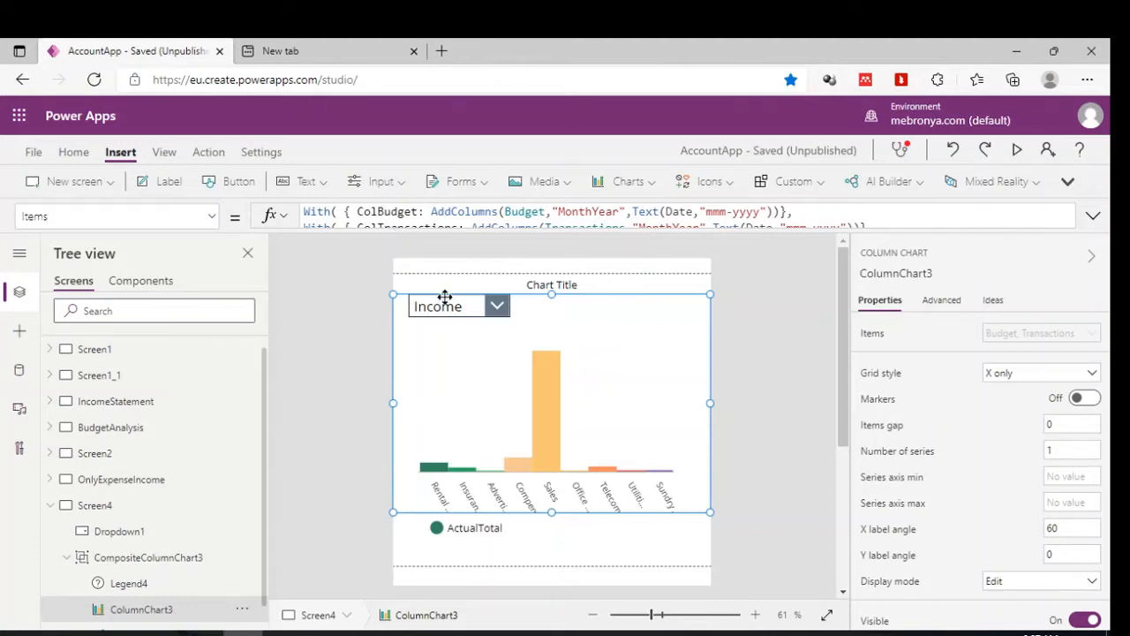
pyautogui.click(759, 353)
pyautogui.click(432, 317)
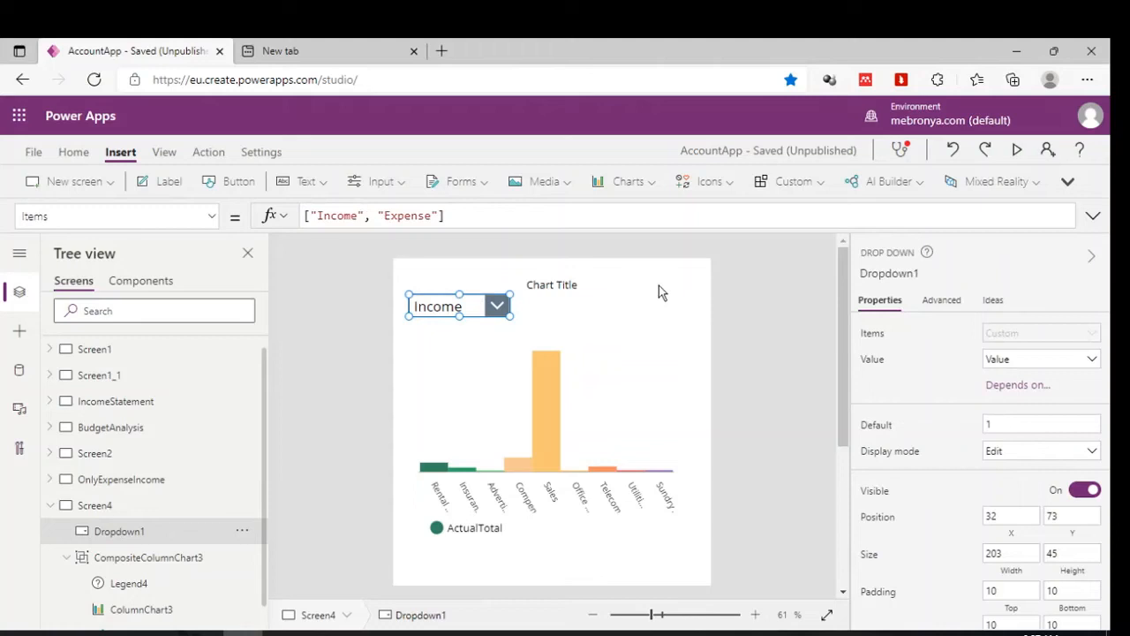
pyautogui.click(863, 274)
pyautogui.doubleClick(865, 275)
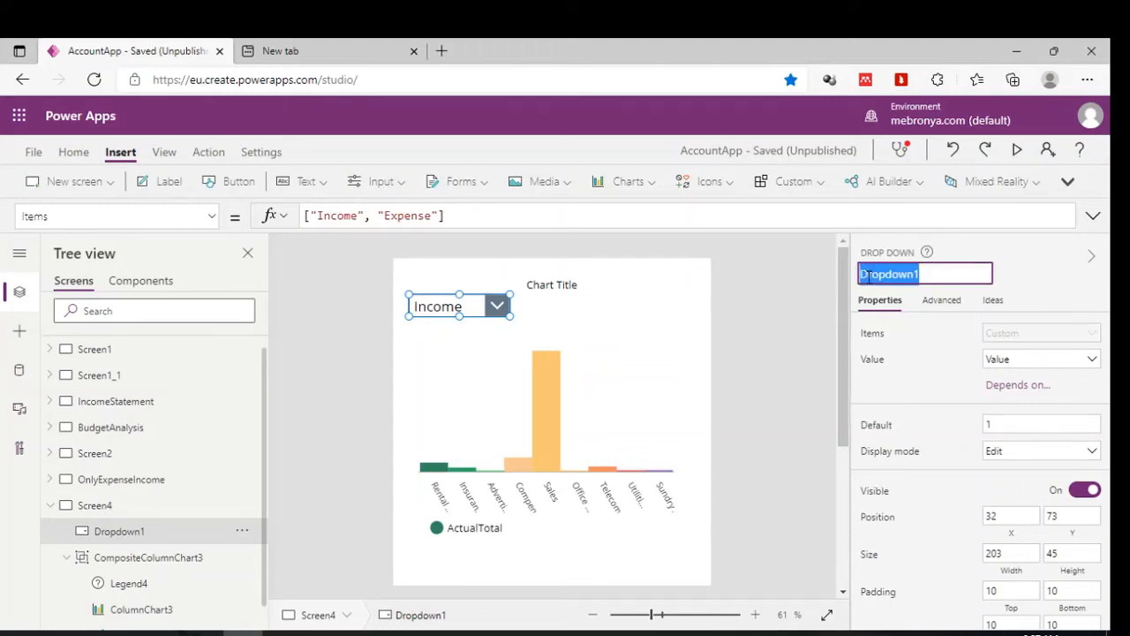
# - Expand ColumnChart3's Items formula and begin another Filter condition after the EndDate comparison with a comma
pyautogui.click(564, 395)
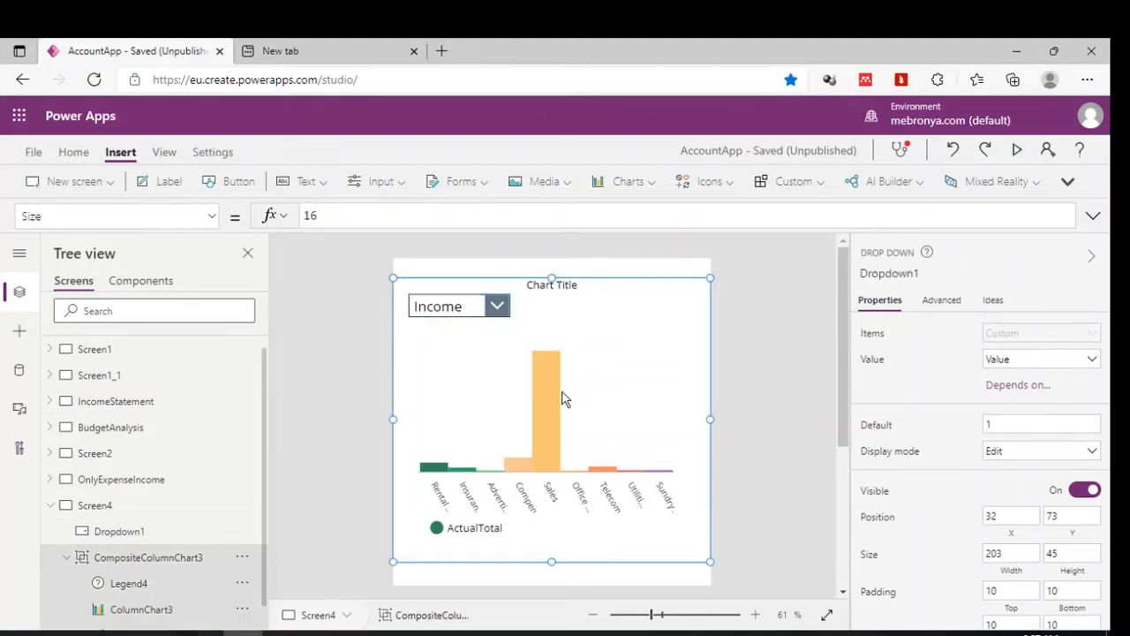
pyautogui.click(560, 391)
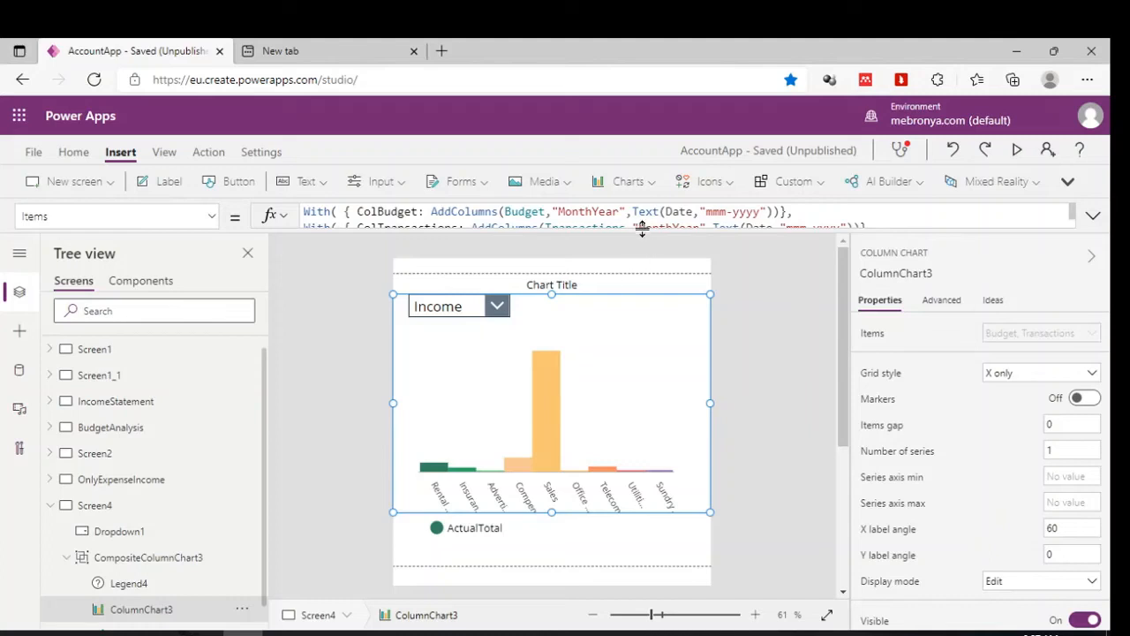
pyautogui.moveTo(642, 228); pyautogui.dragTo(621, 545)
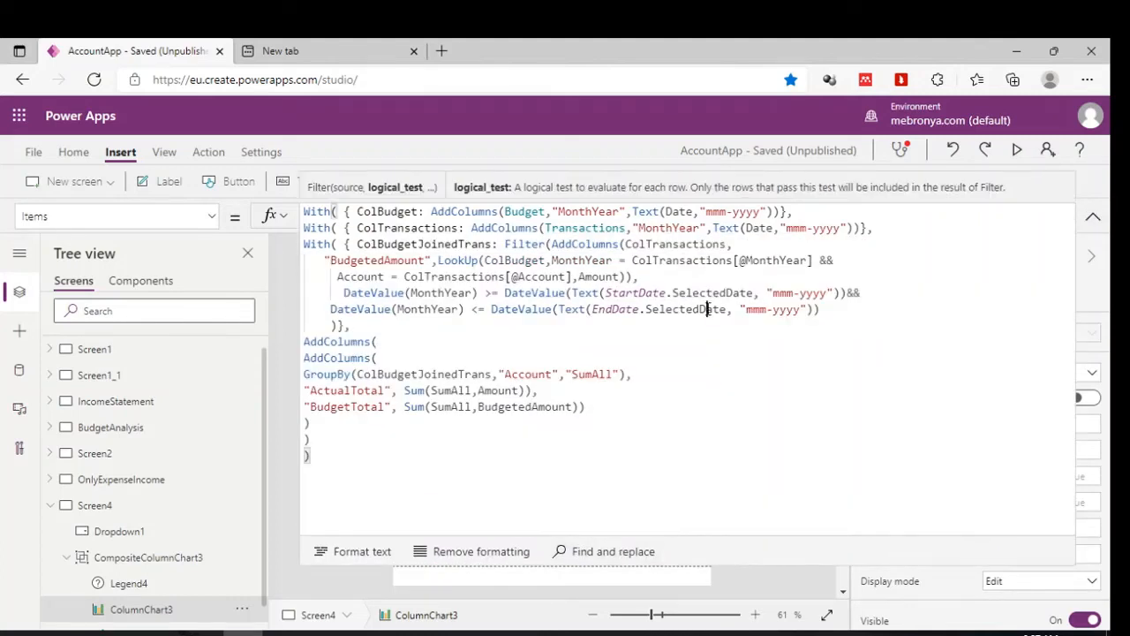
pyautogui.click(837, 313)
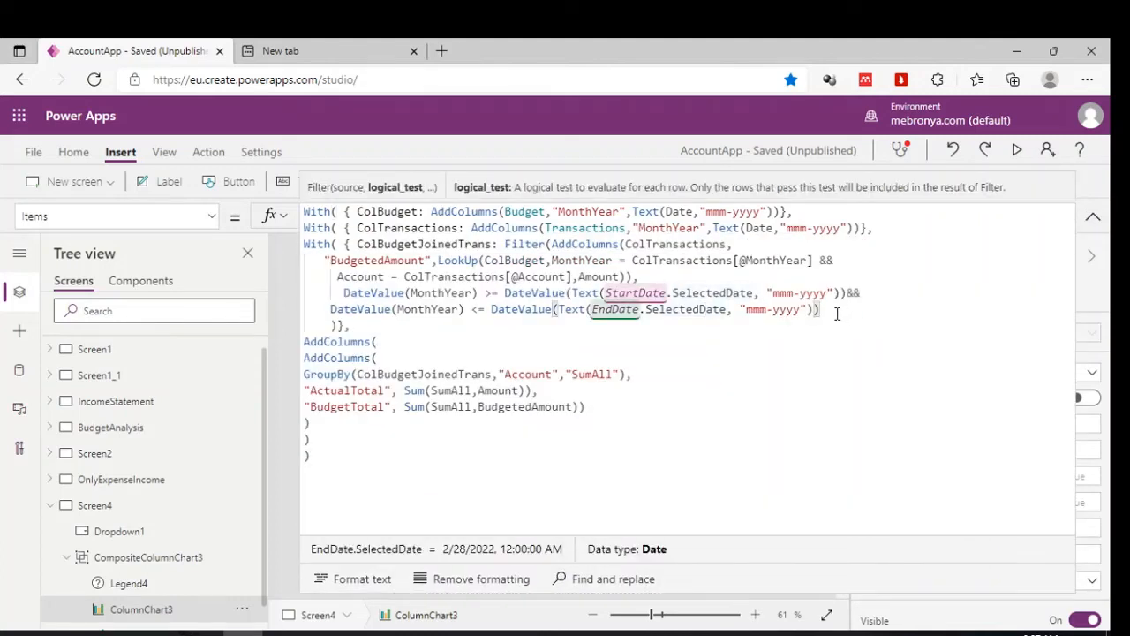
pyautogui.write(',')
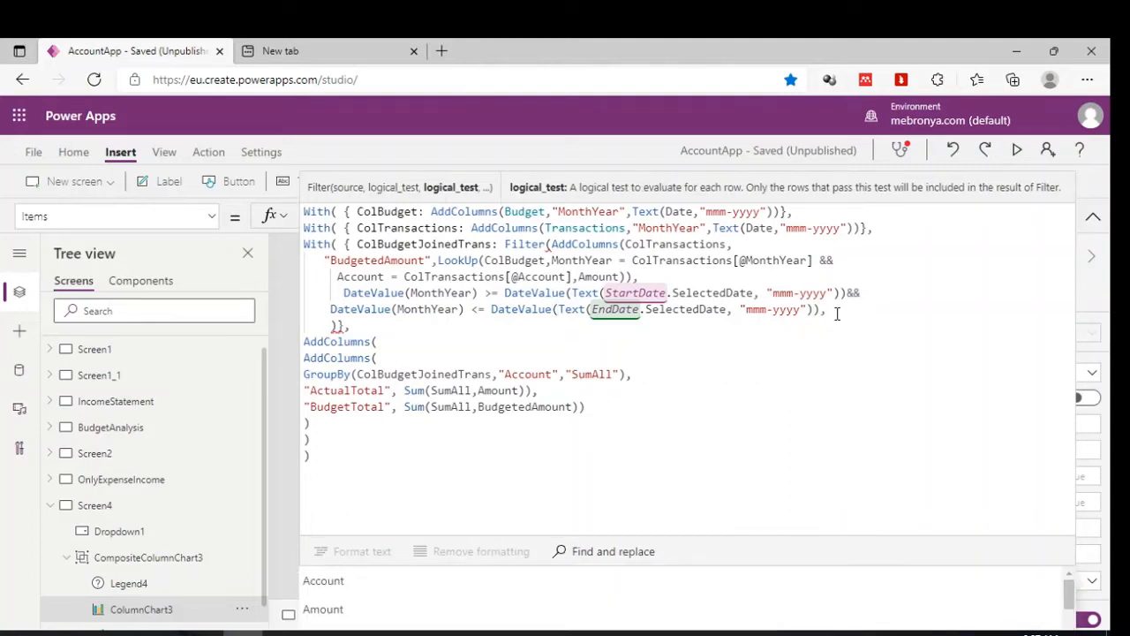
pyautogui.write('T')
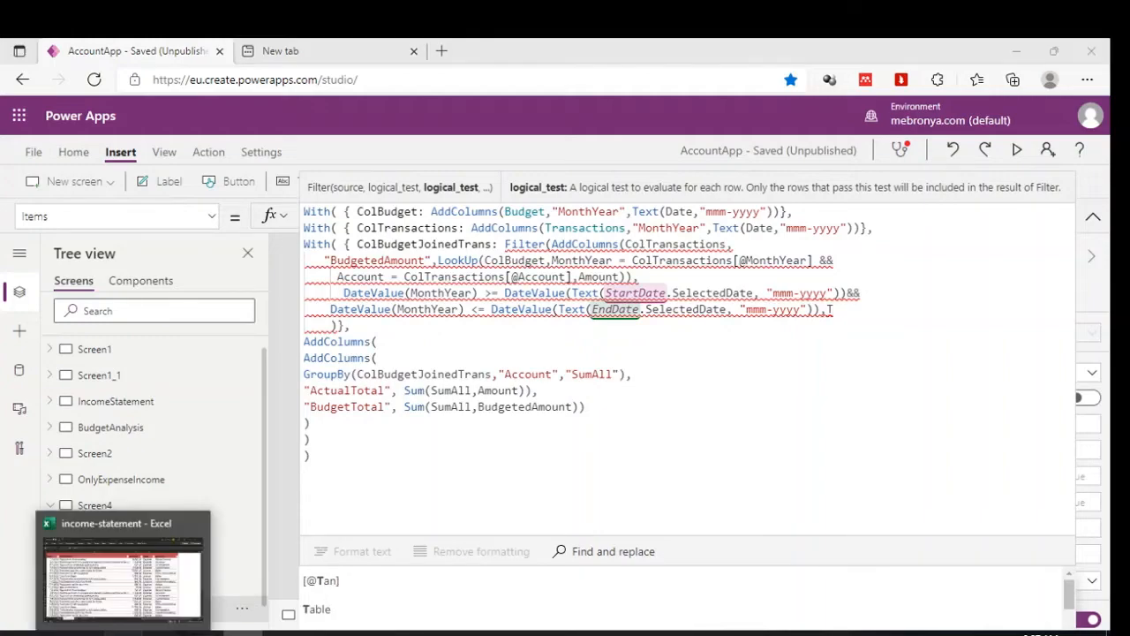
# - Switch to the income-statement workbook in Excel, examine the Budget sheet's Type column, and return to the formula in Power Apps
pyautogui.click(130, 618)
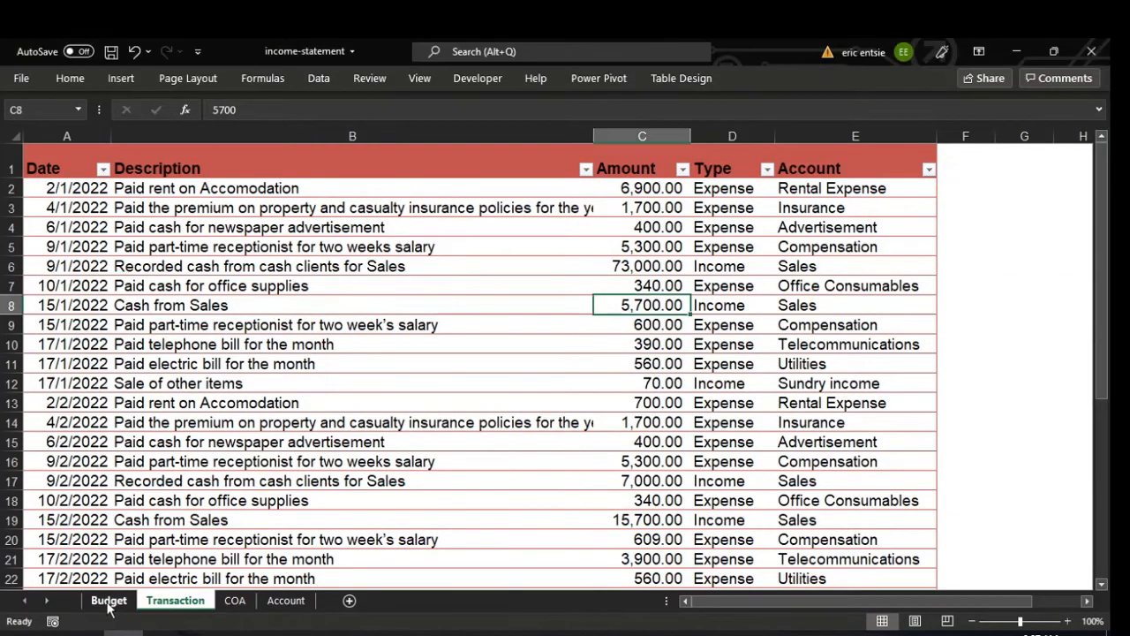
pyautogui.click(108, 602)
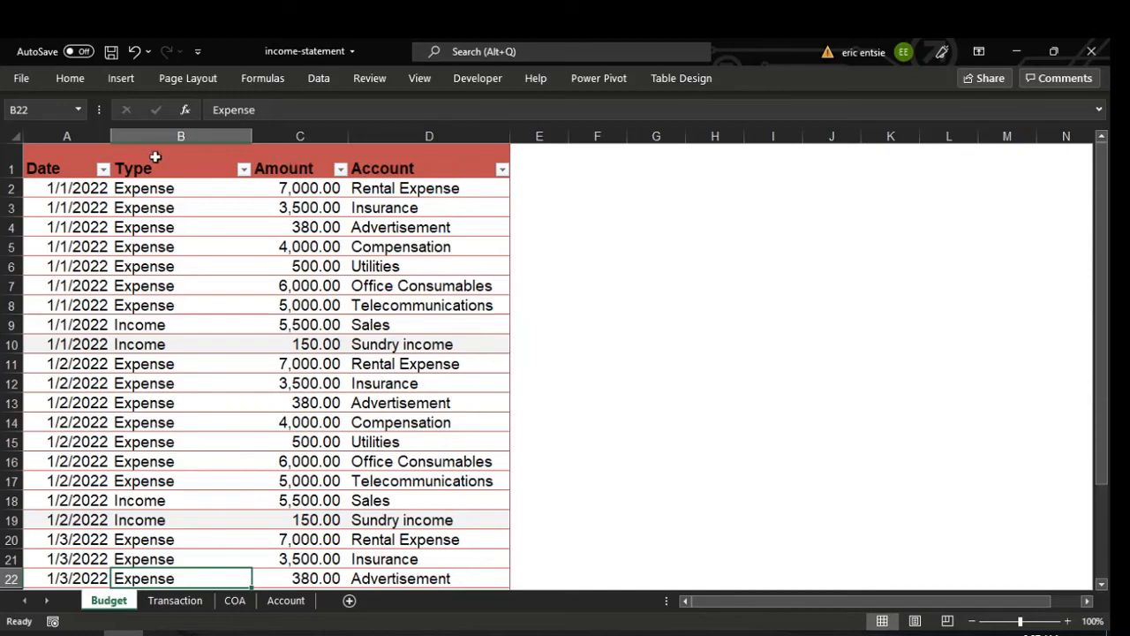
pyautogui.click(159, 135)
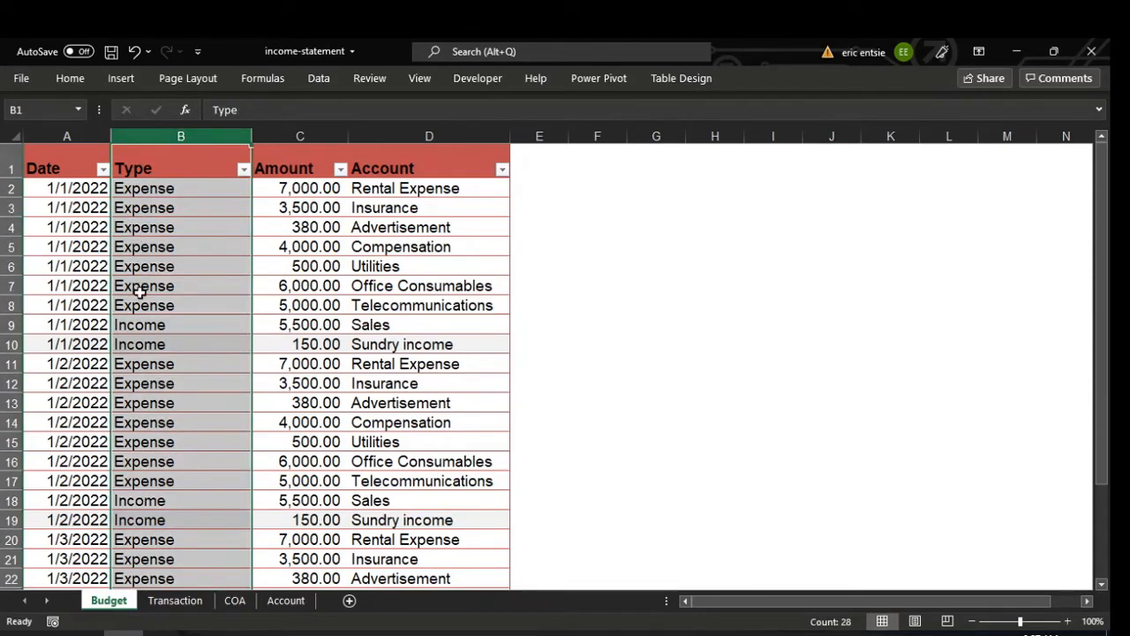
pyautogui.click(230, 499)
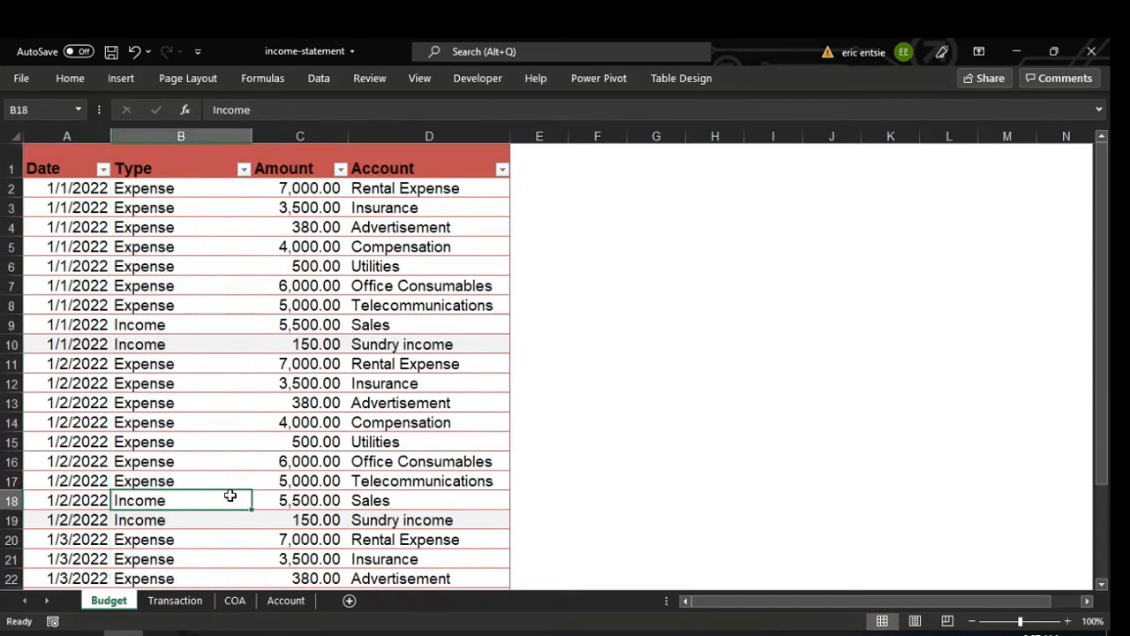
pyautogui.click(282, 633)
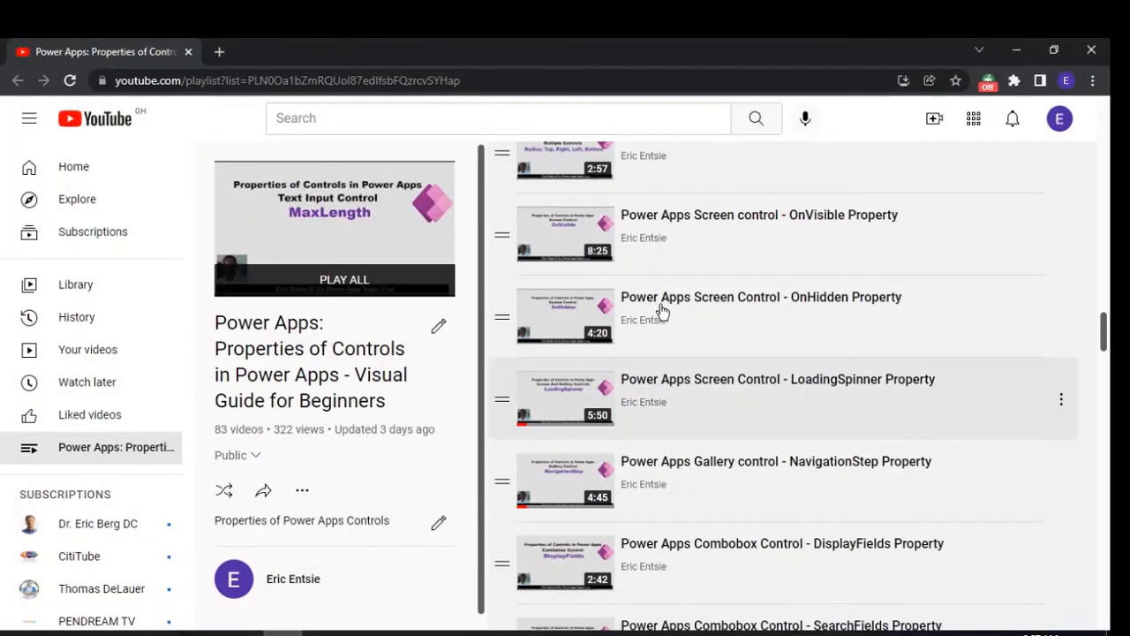
pyautogui.click(243, 633)
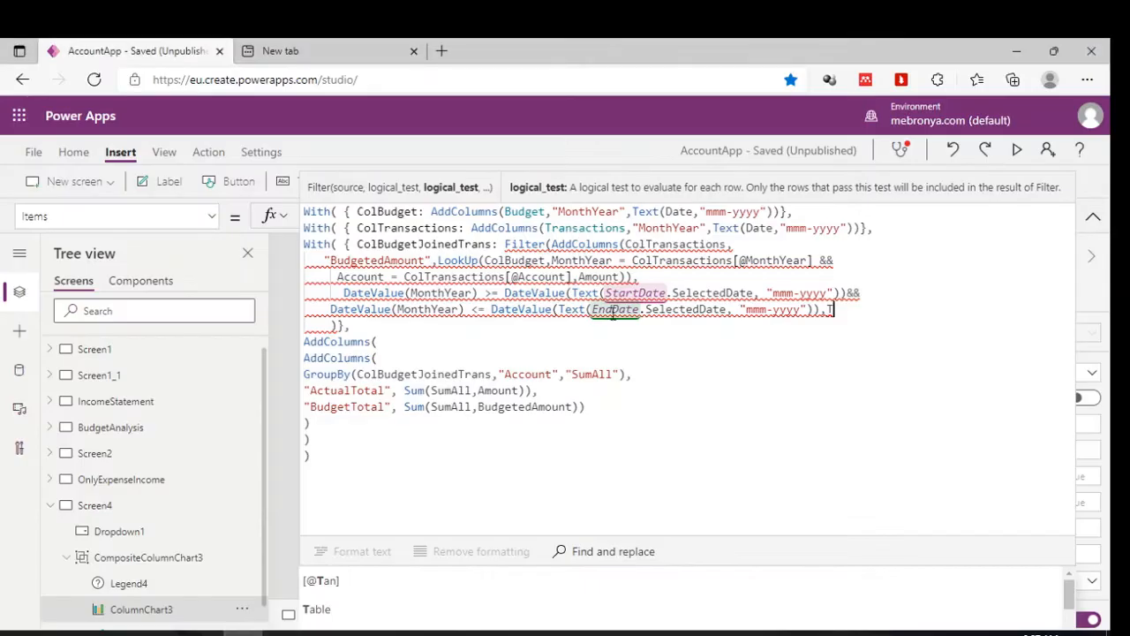
# - Complete the new Filter condition in the chart's Items formula as Type =Dropdown1.Selected.Value
pyautogui.write('p')
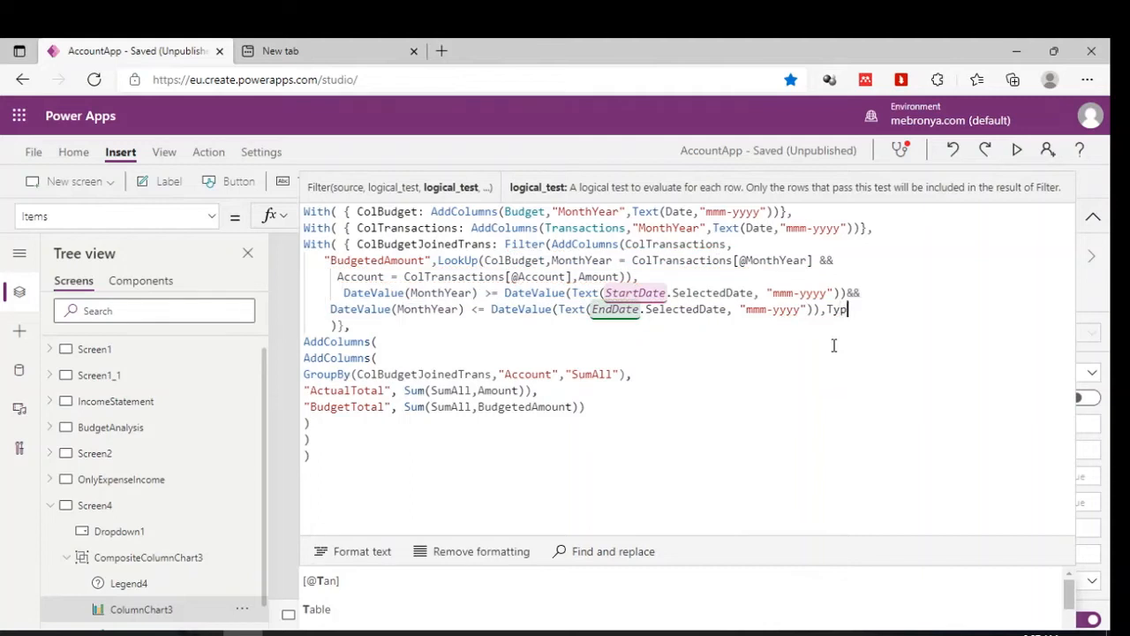
pyautogui.write('e =Dropdown1')
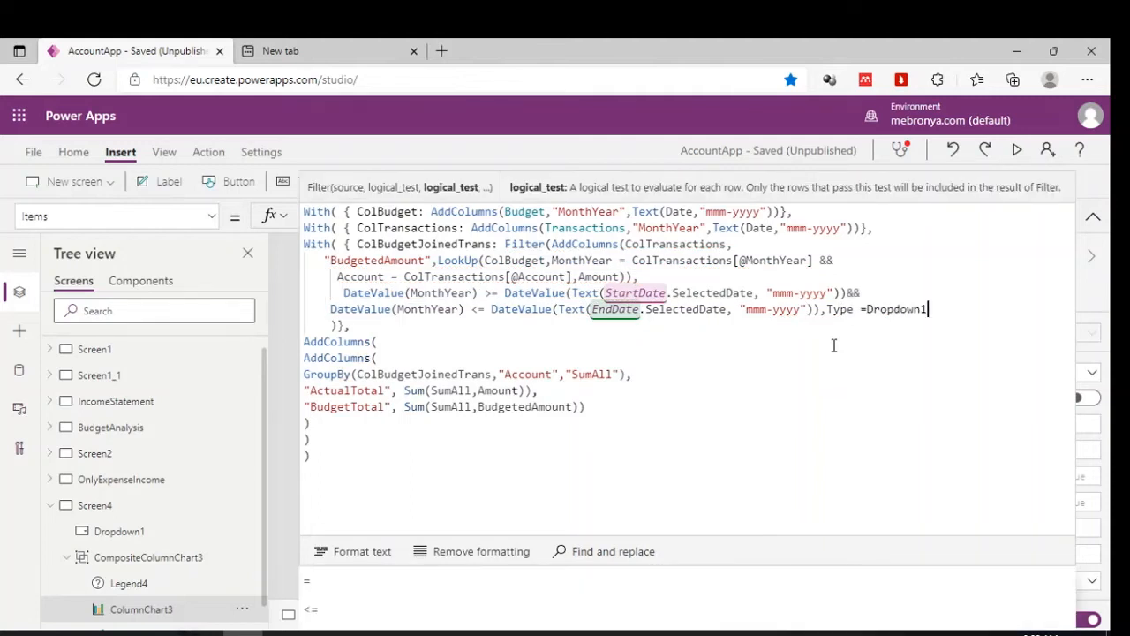
pyautogui.write('.Select')
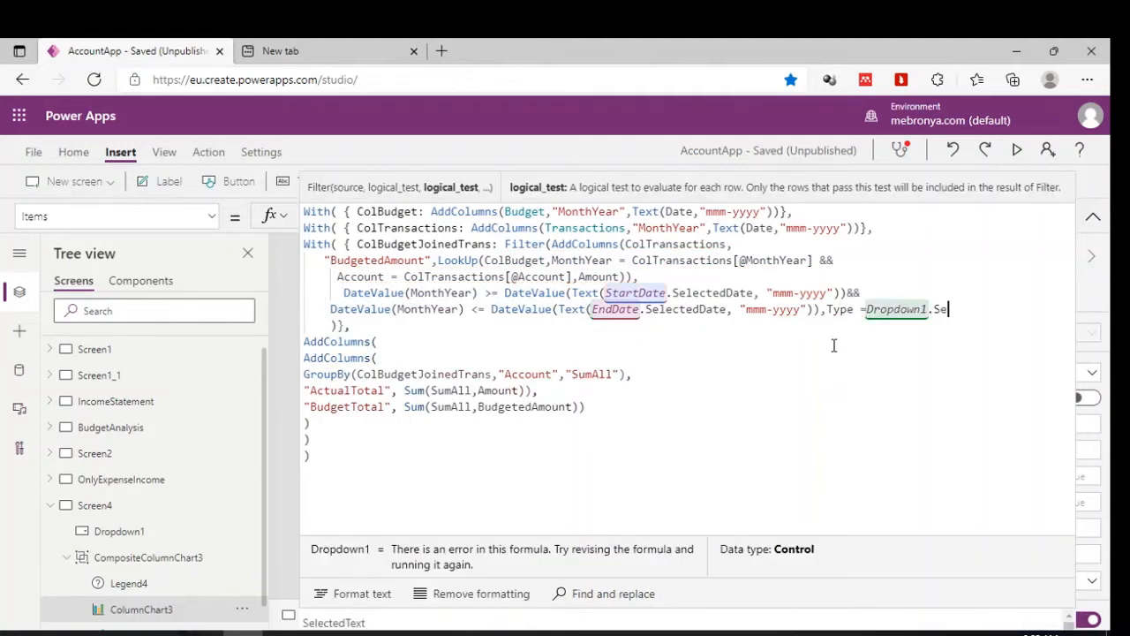
pyautogui.write('ed')
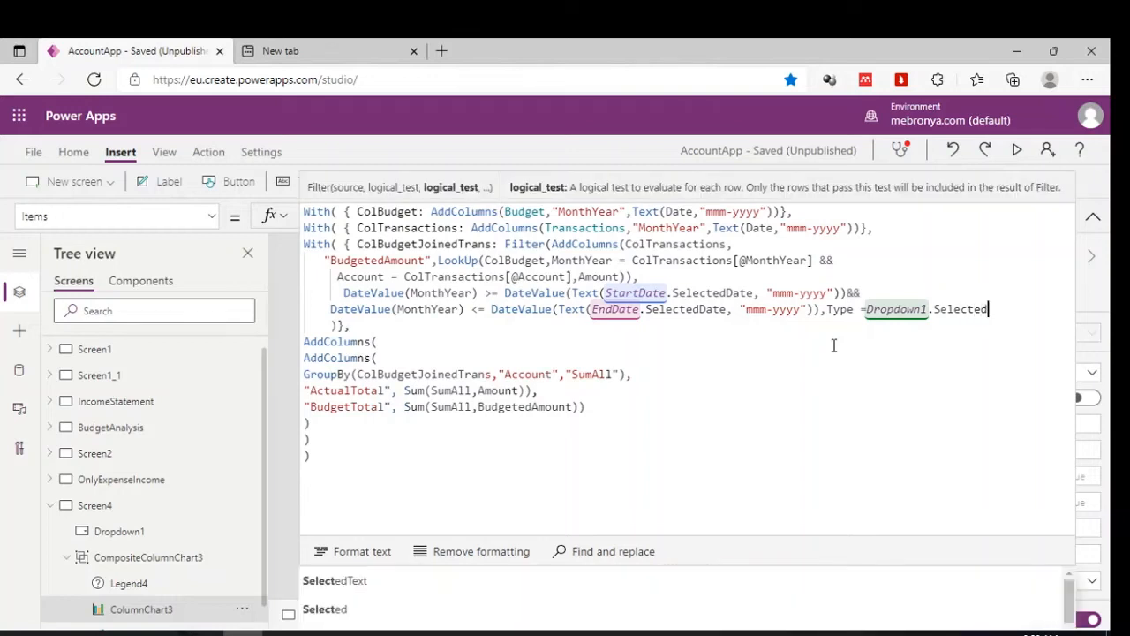
pyautogui.write('.Value')
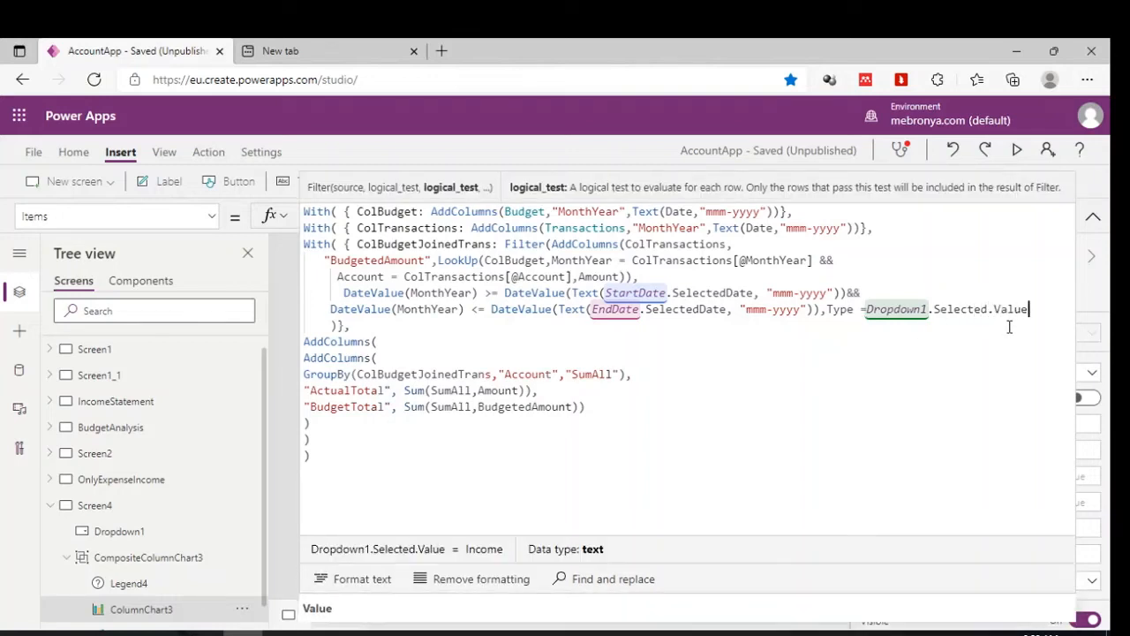
# - Preview the app with the drop-down set to Expense, examine the chart, and return to the editor with the formula bar collapsed
pyautogui.click(1016, 152)
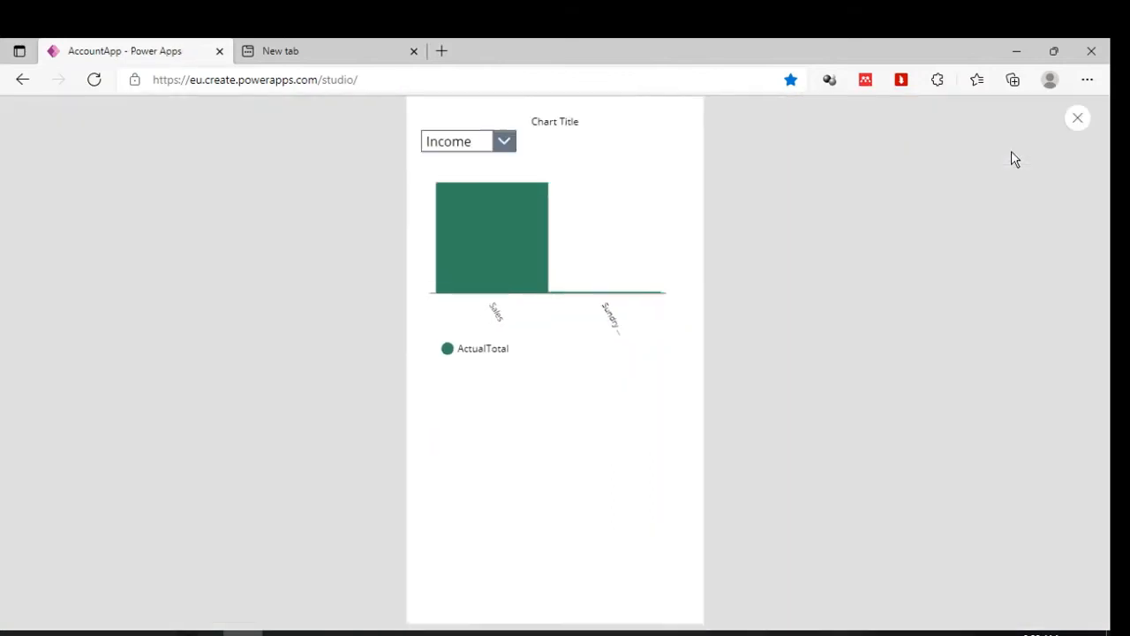
pyautogui.click(502, 148)
pyautogui.click(477, 191)
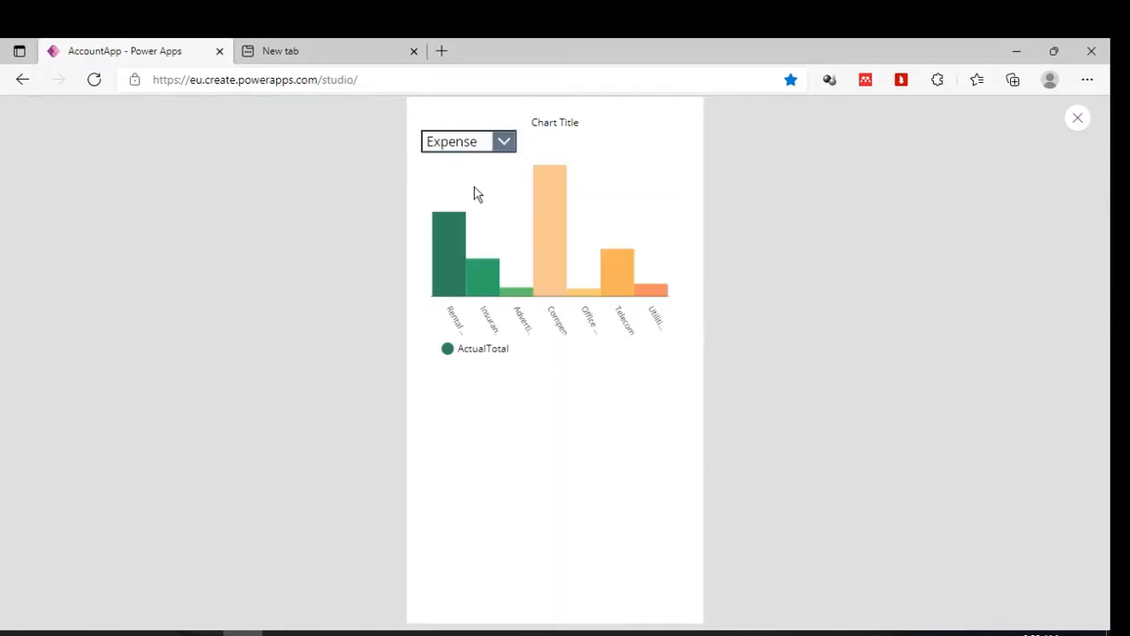
pyautogui.click(1077, 118)
pyautogui.click(714, 427)
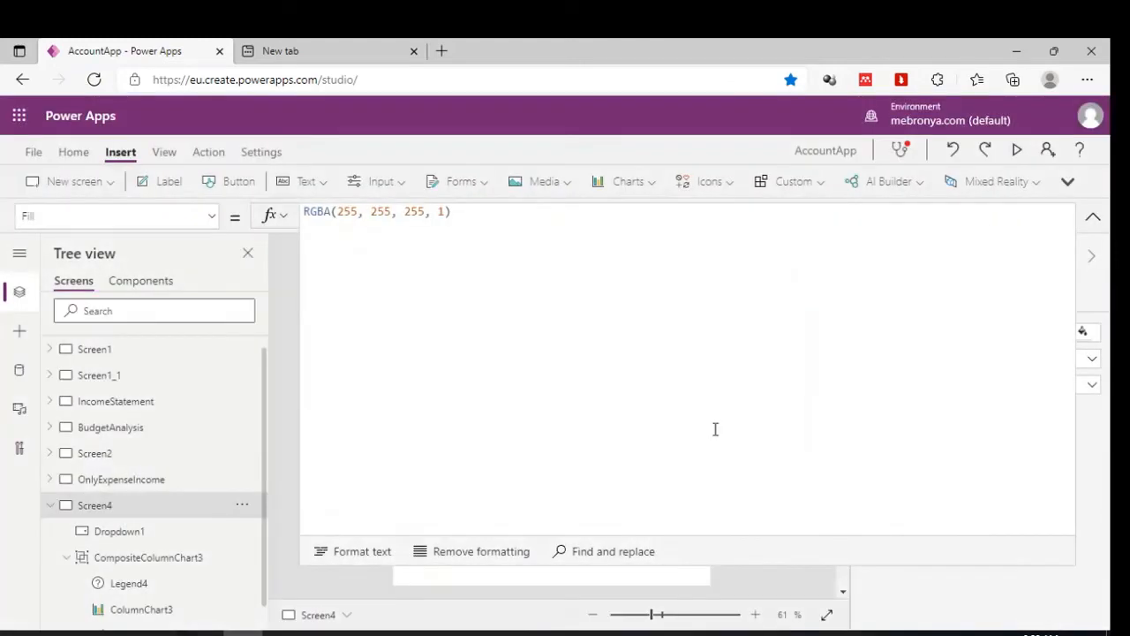
pyautogui.click(1093, 217)
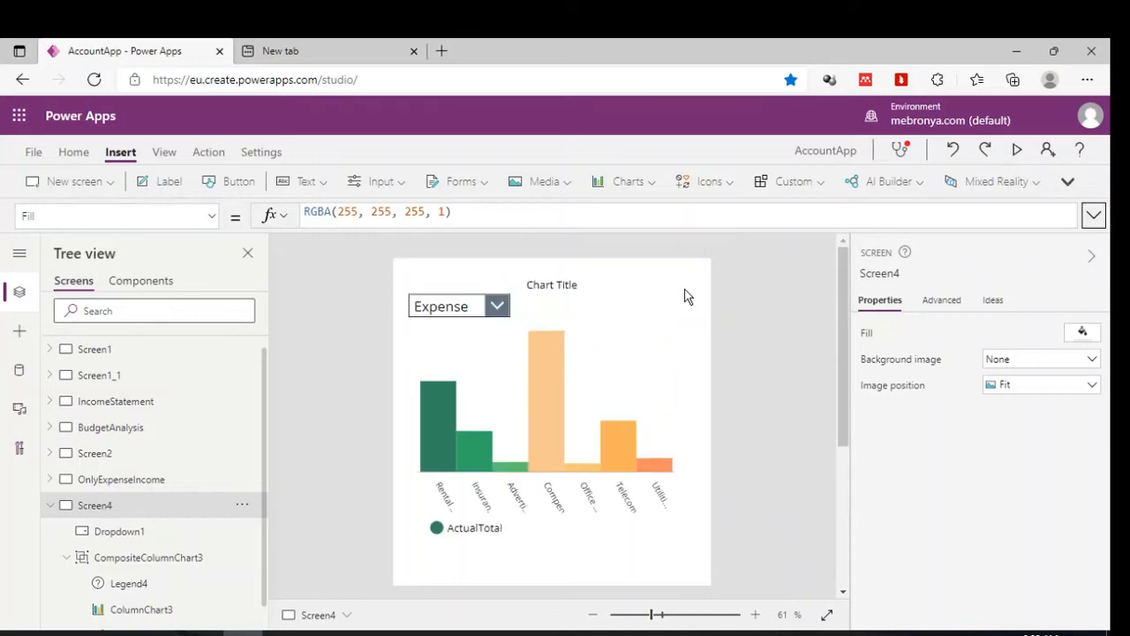
# - Copy the start and end date pickers together from the BudgetAnalysis screen
pyautogui.click(593, 420)
pyautogui.click(592, 412)
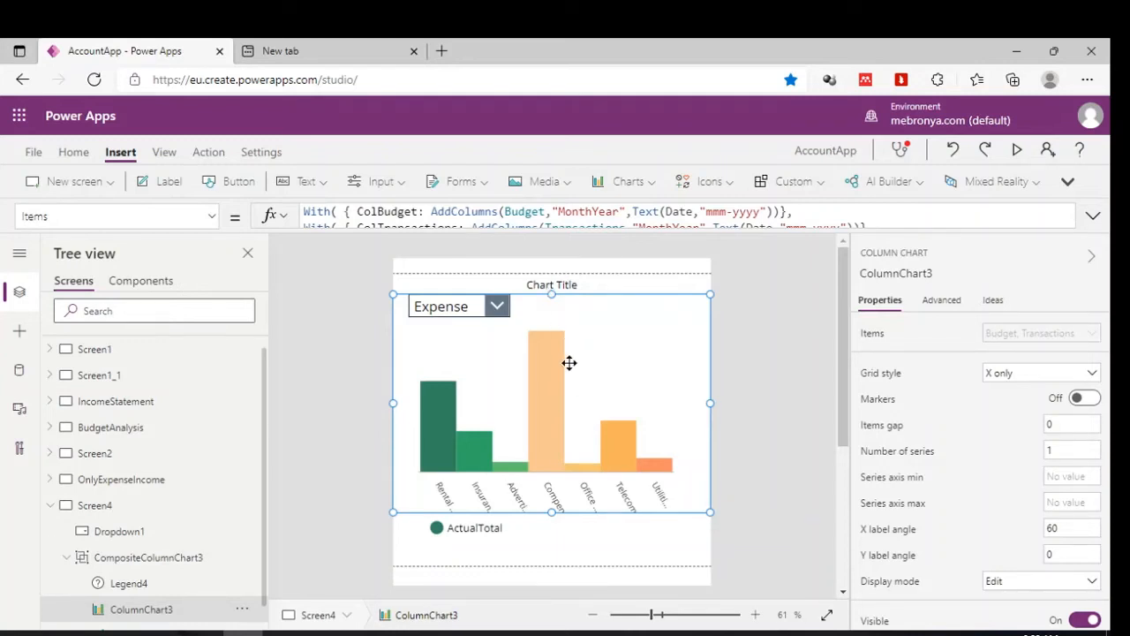
pyautogui.click(117, 439)
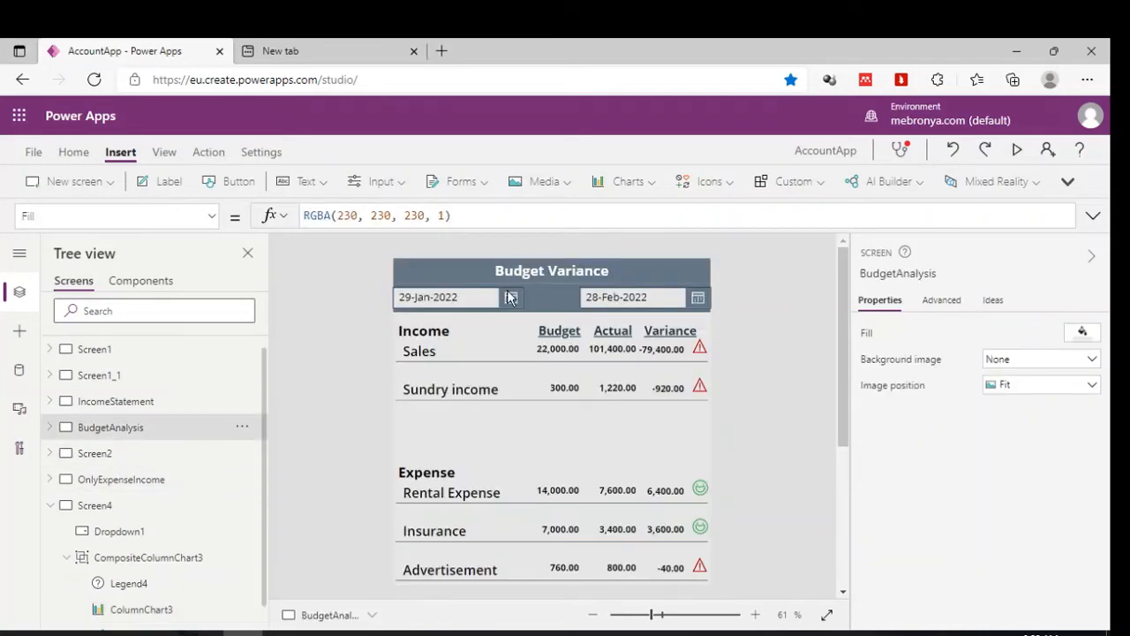
pyautogui.click(509, 298)
pyautogui.keyDown('shift'); pyautogui.click(642, 299); pyautogui.keyUp('shift')
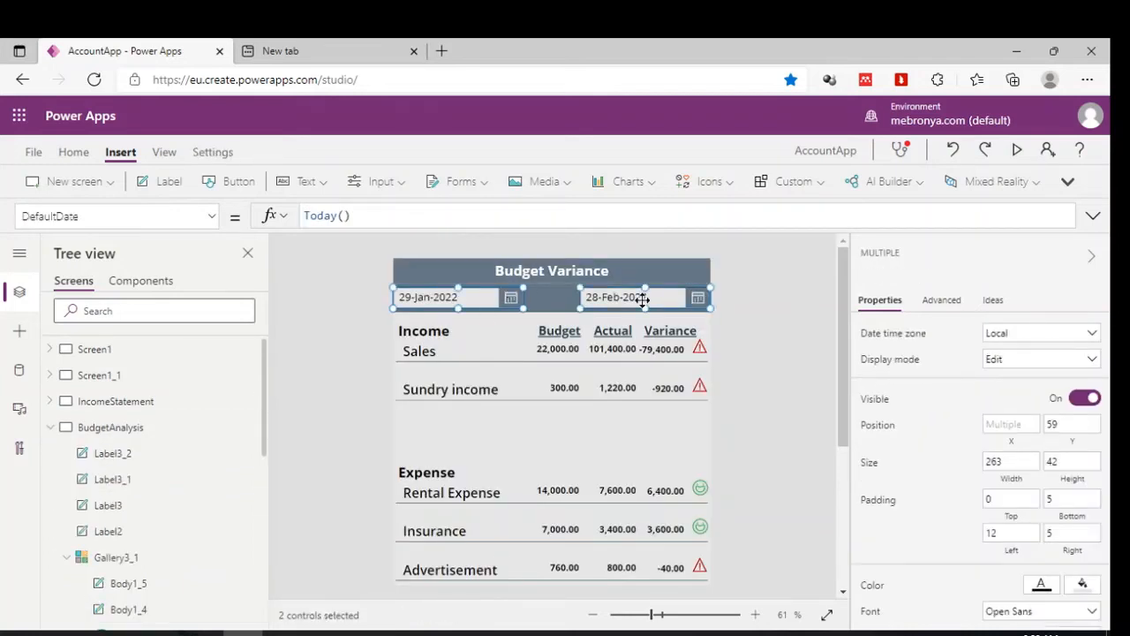
pyautogui.click(49, 427)
# - Paste the two date pickers onto Screen4 and move them to the screen's upper edge at Y position 0
pyautogui.click(95, 510)
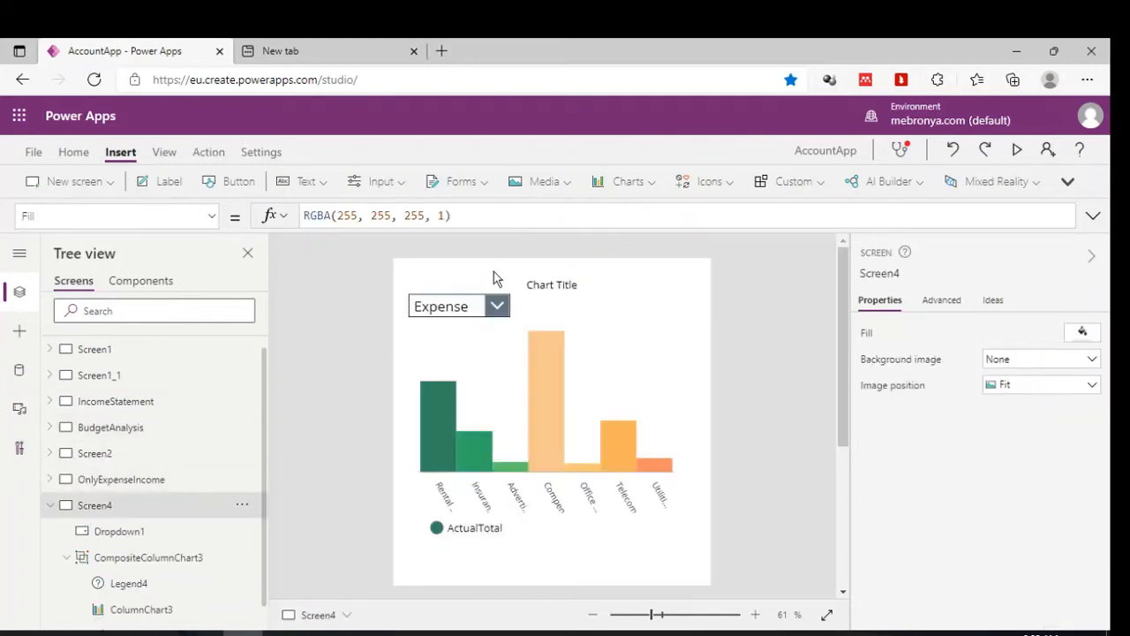
pyautogui.hotkey('ctrl', 'v')
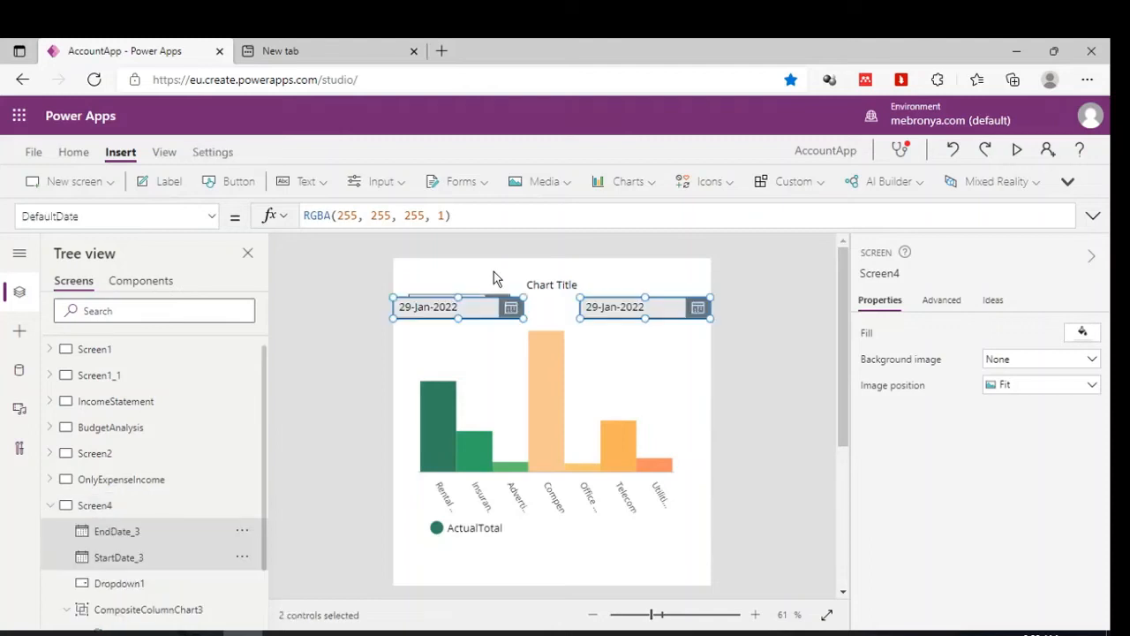
pyautogui.moveTo(469, 305); pyautogui.dragTo(465, 259)
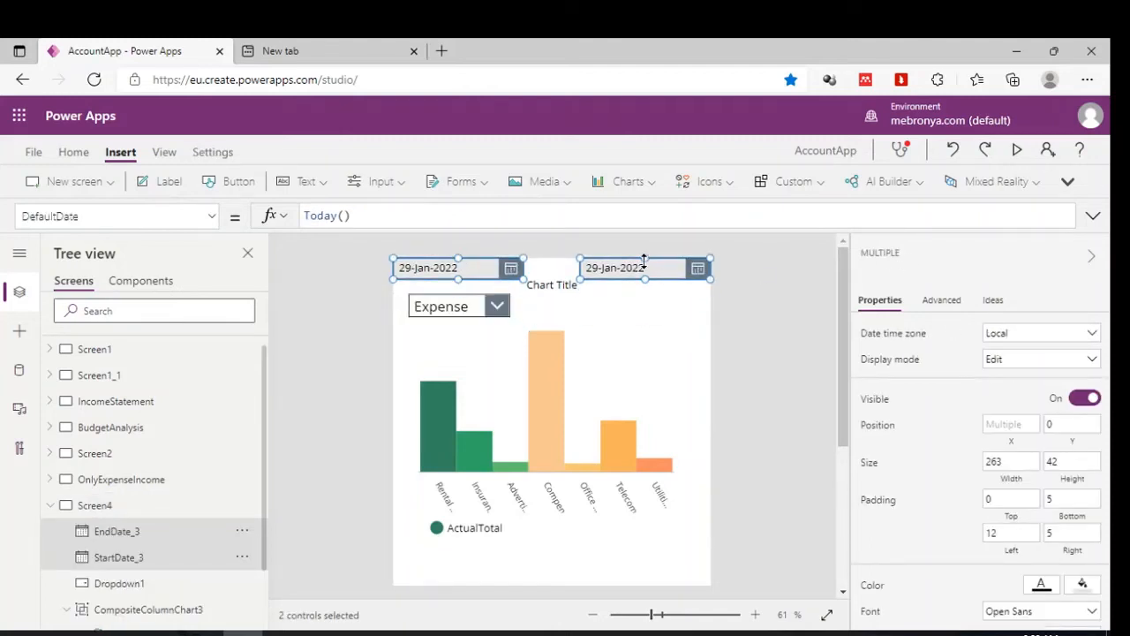
pyautogui.click(796, 290)
# - Check the control name of the pasted end date picker and expand ColumnChart3's Items formula
pyautogui.click(694, 269)
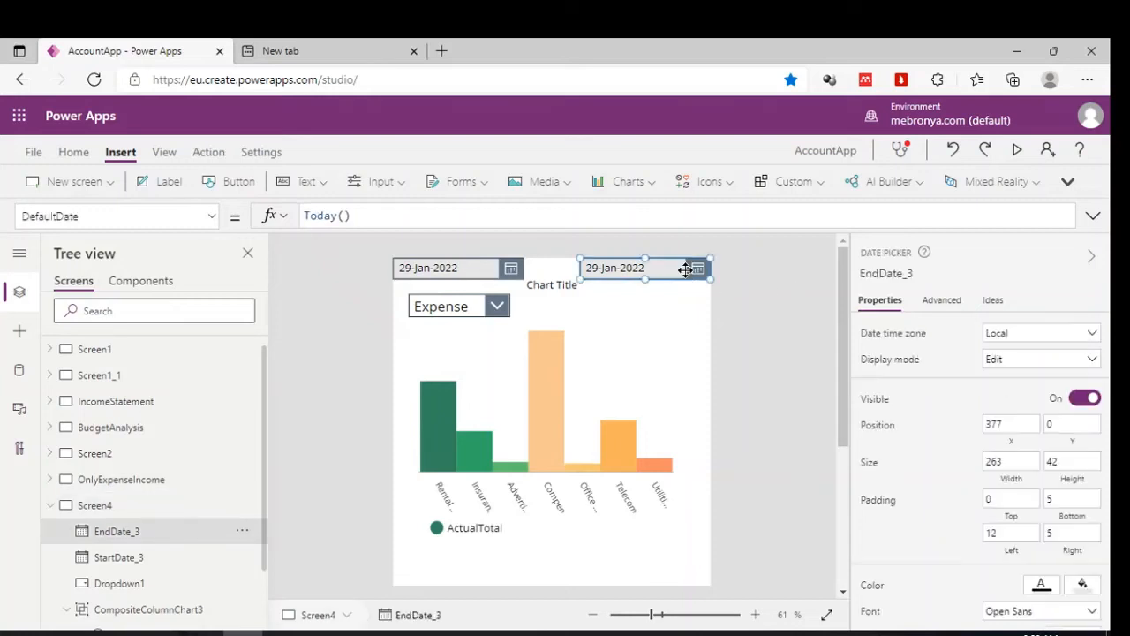
pyautogui.click(869, 274)
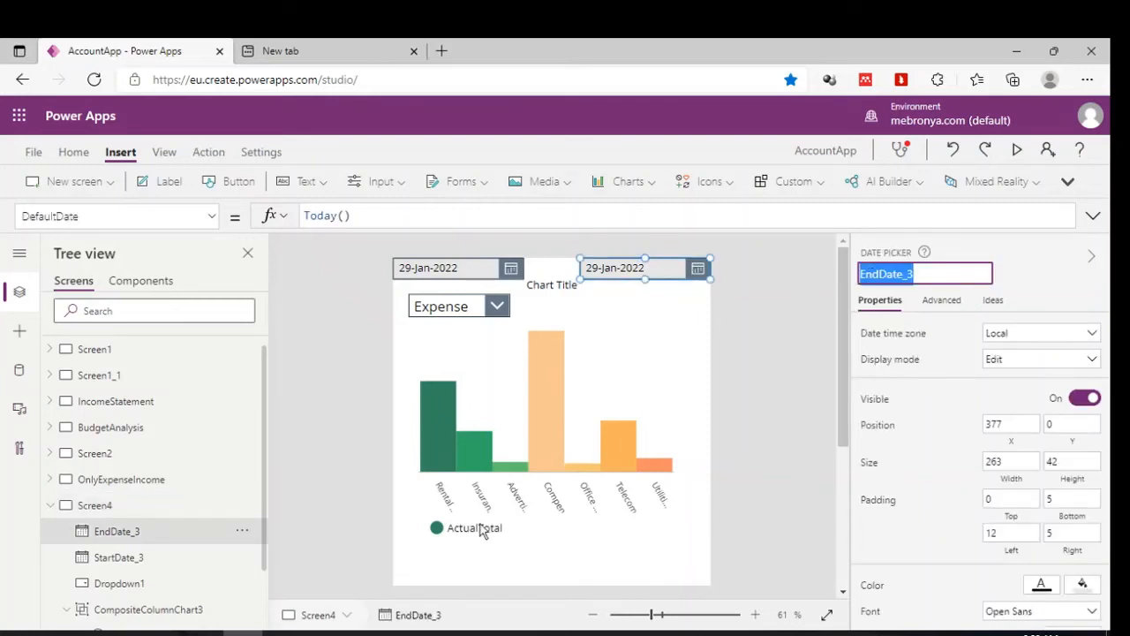
pyautogui.click(522, 449)
pyautogui.click(522, 442)
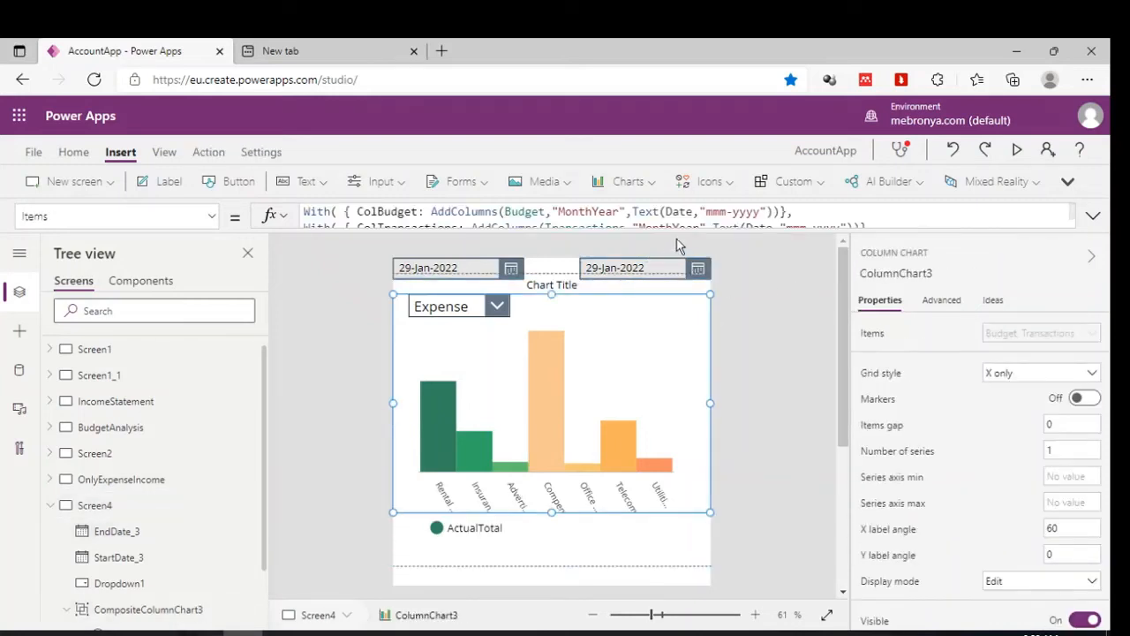
pyautogui.moveTo(677, 228); pyautogui.dragTo(690, 488)
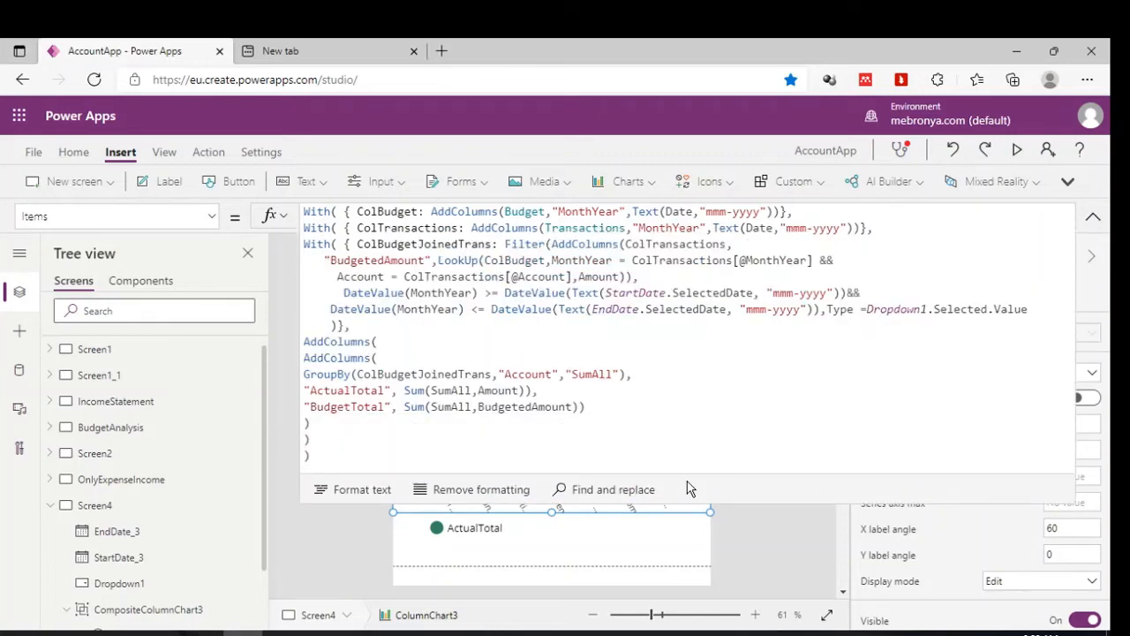
# - In the chart's Items formula, overwrite StartDate with _3 and change the EndDate reference to EndDate_3
pyautogui.doubleClick(669, 293)
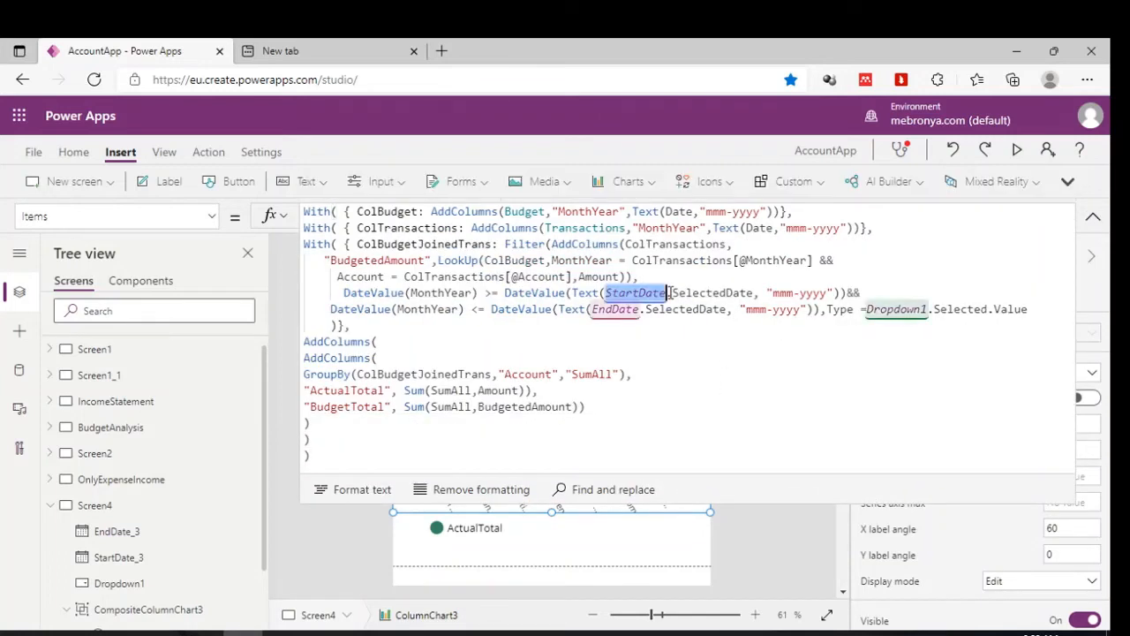
pyautogui.write('_3')
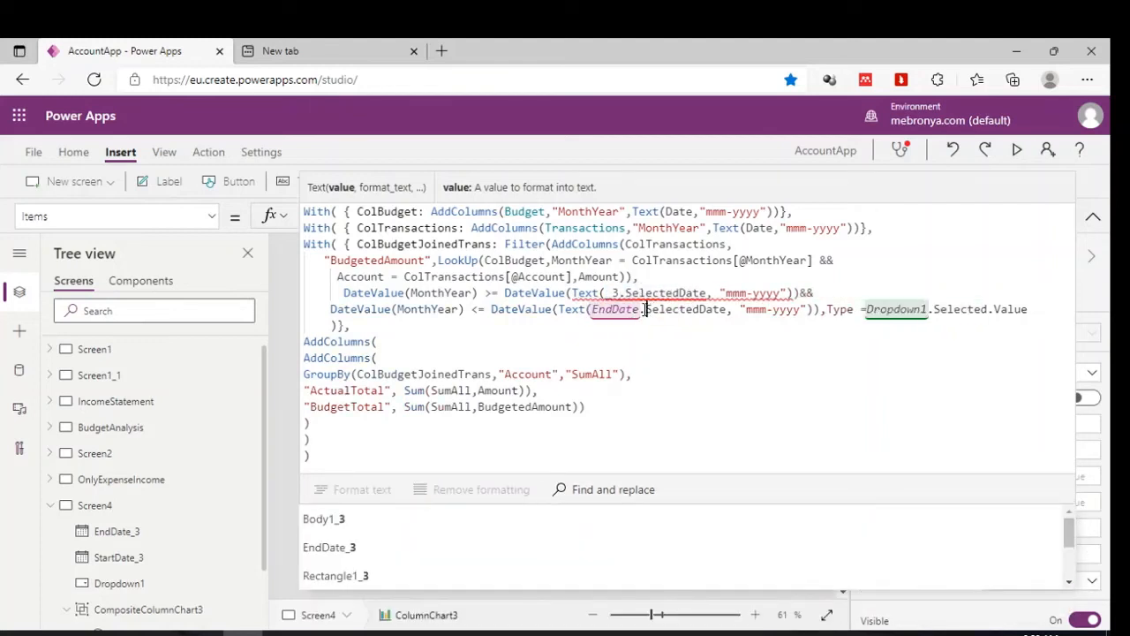
pyautogui.click(646, 309)
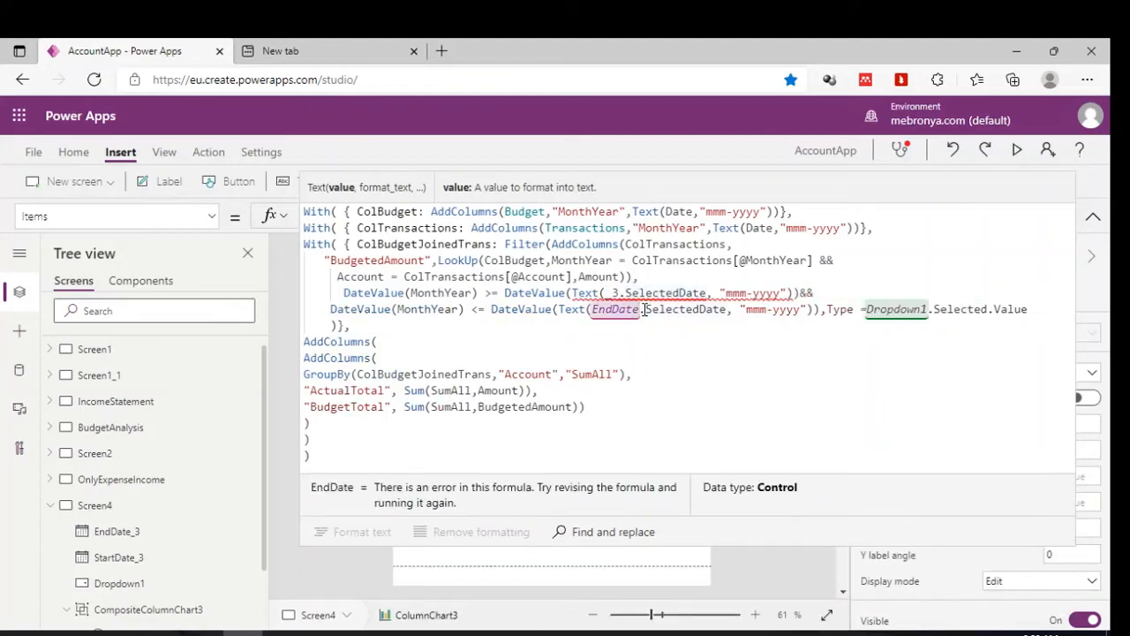
pyautogui.write('_')
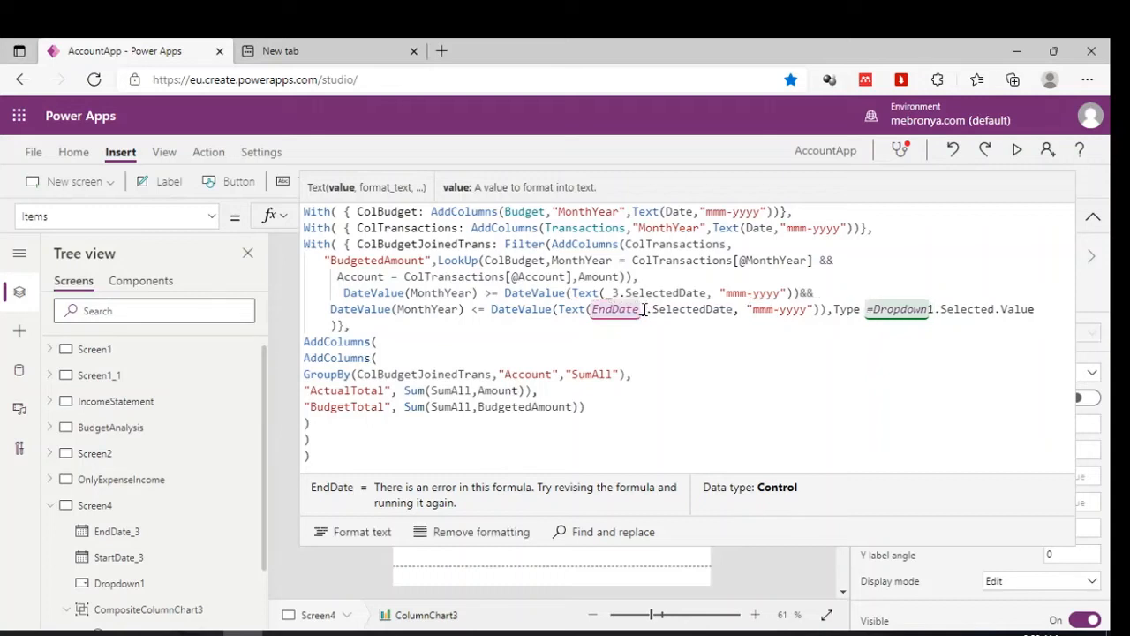
pyautogui.write('3')
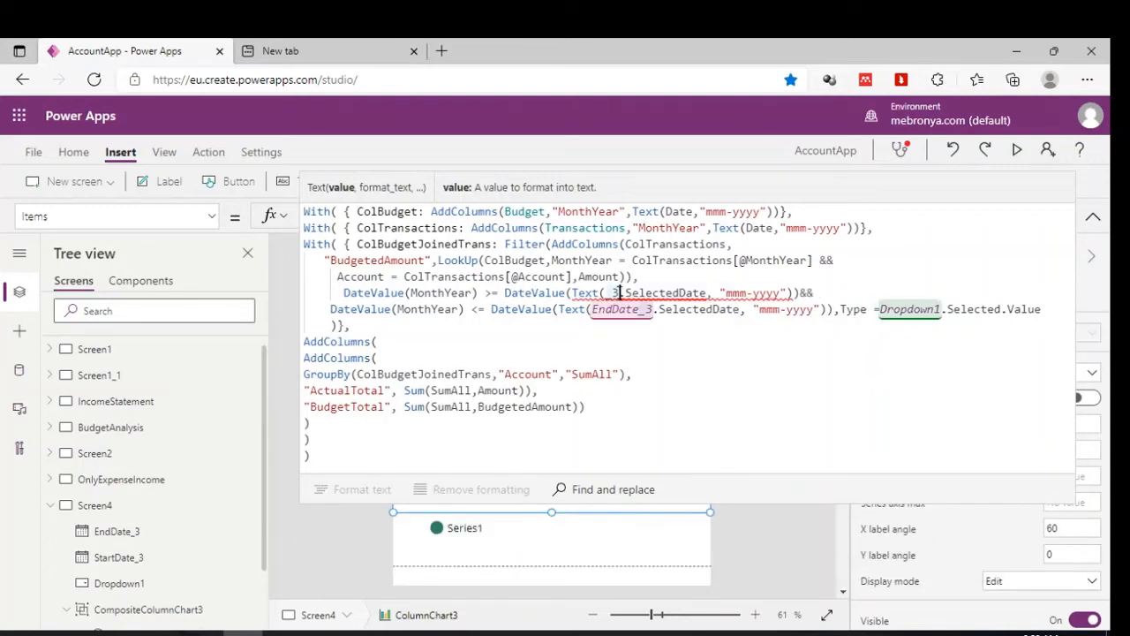
# - Copy the EndDate_3 reference into the start-date comparison in place of the stray _3
pyautogui.doubleClick(625, 310)
pyautogui.hotkey('ctrl', 'c')
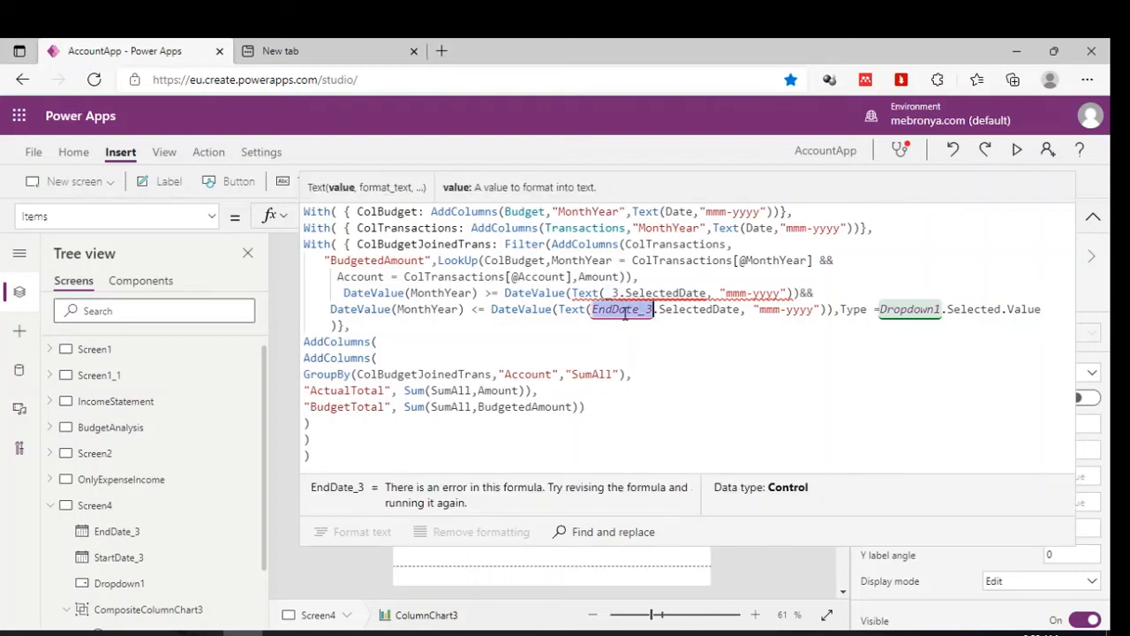
pyautogui.click(619, 293)
pyautogui.press('BackSpace')
pyautogui.press('BackSpace')
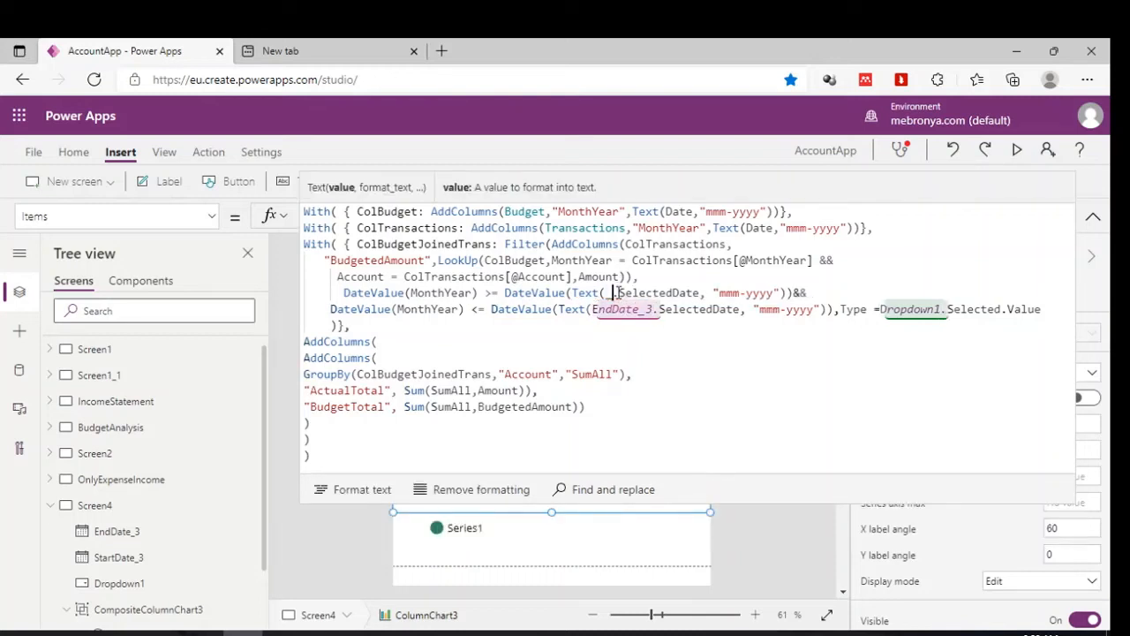
pyautogui.hotkey('ctrl', 'v')
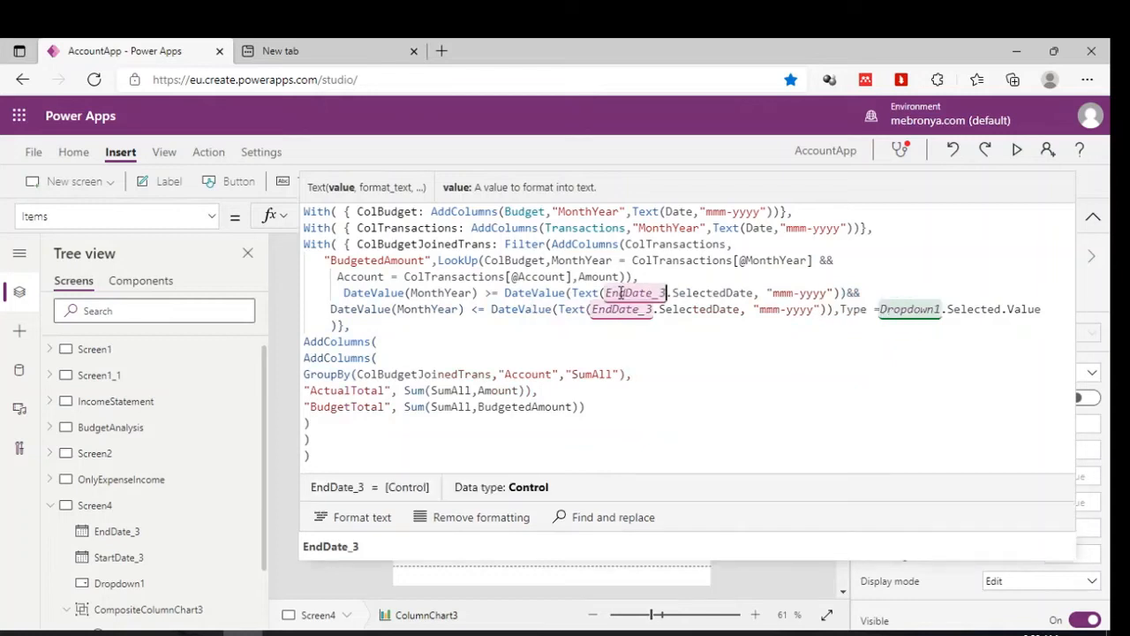
# - Change the reference in the start-date comparison to StartDate_3 and collapse the formula
pyautogui.click(624, 293)
pyautogui.press('BackSpace')
pyautogui.press('BackSpace')
pyautogui.press('BackSpace')
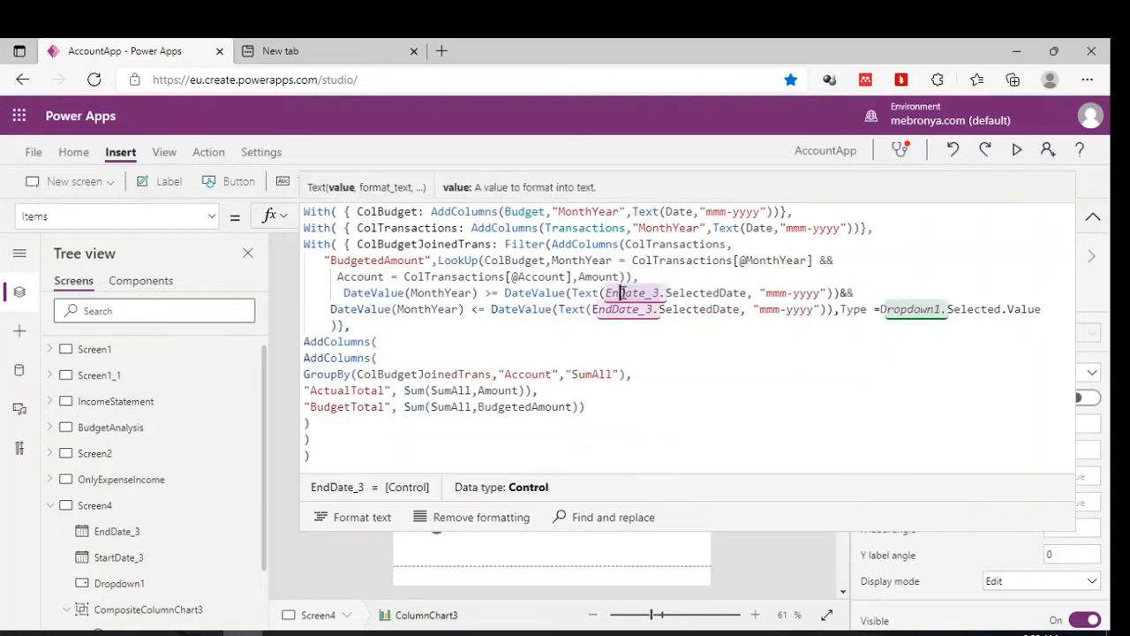
pyautogui.write('S')
pyautogui.write('tar')
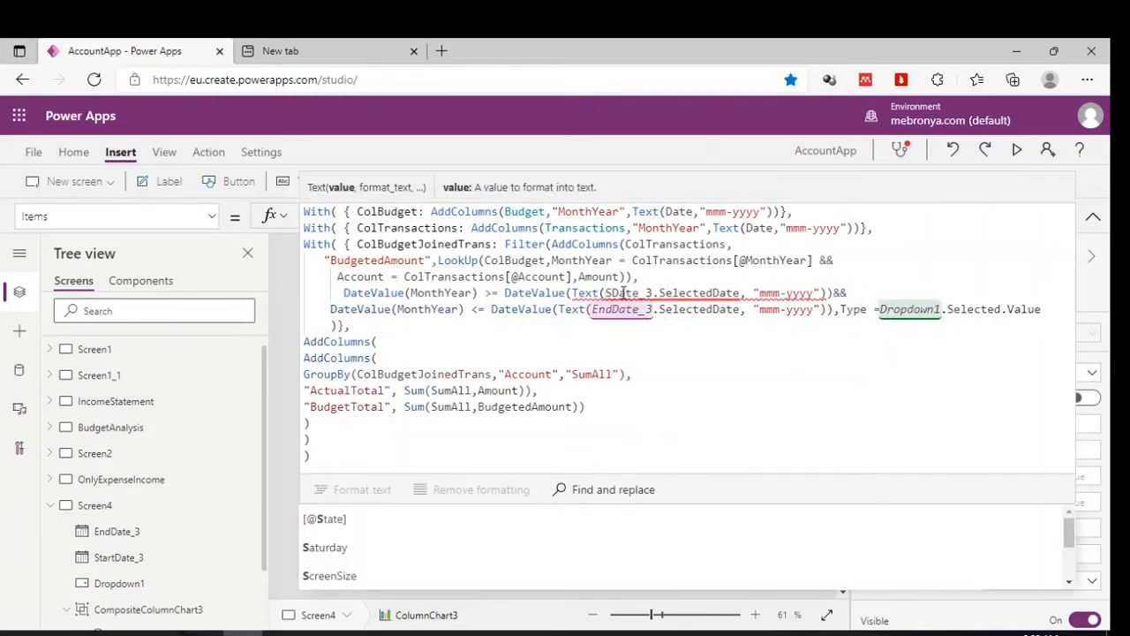
pyautogui.write('t')
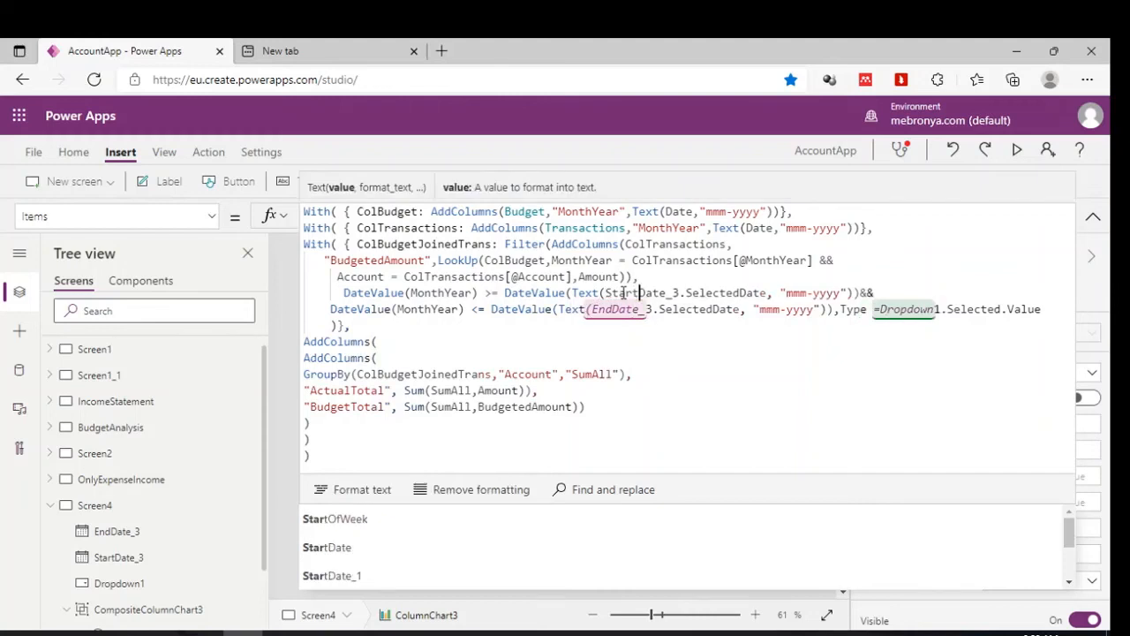
pyautogui.click(1096, 214)
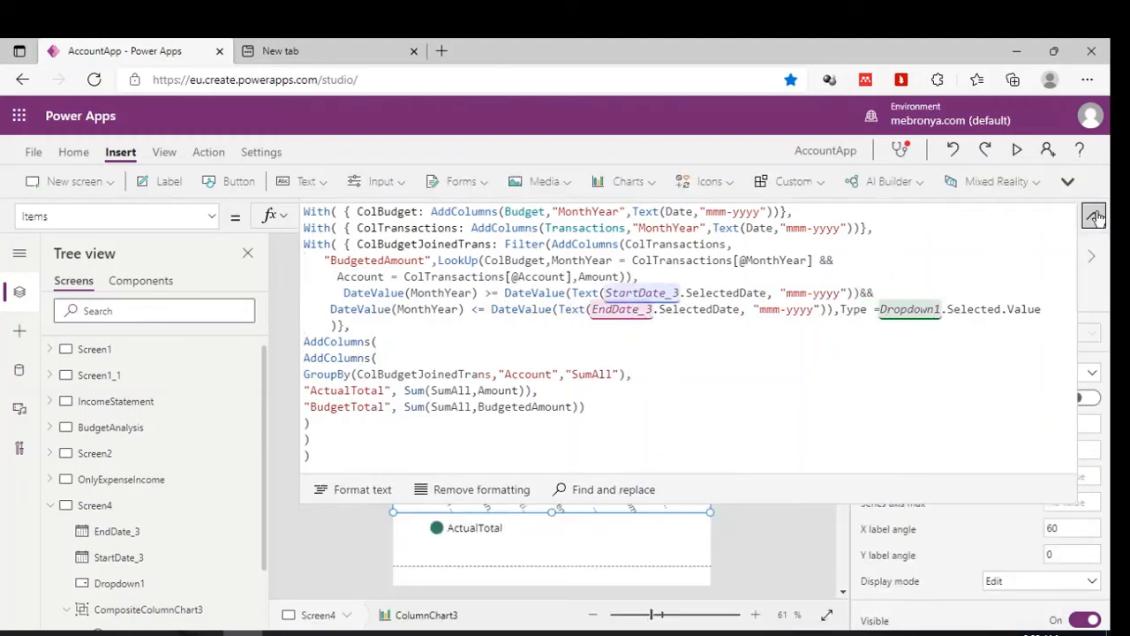
# - Preview the app with the end date set to 28-Feb-2022, examine the chart, and return to the editor
pyautogui.click(1019, 152)
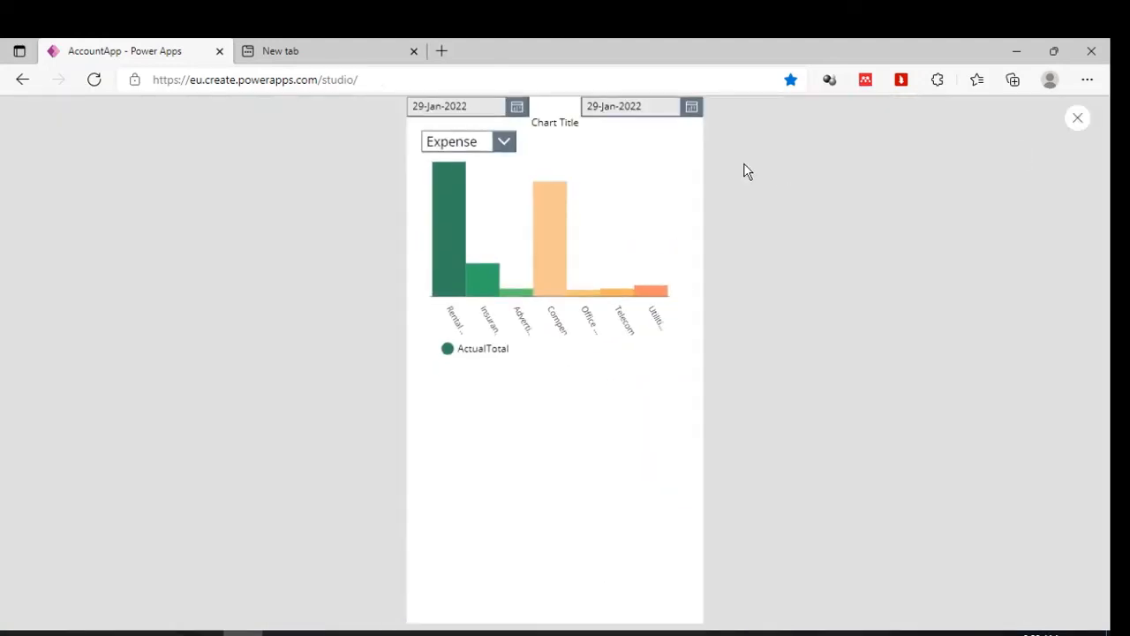
pyautogui.click(665, 113)
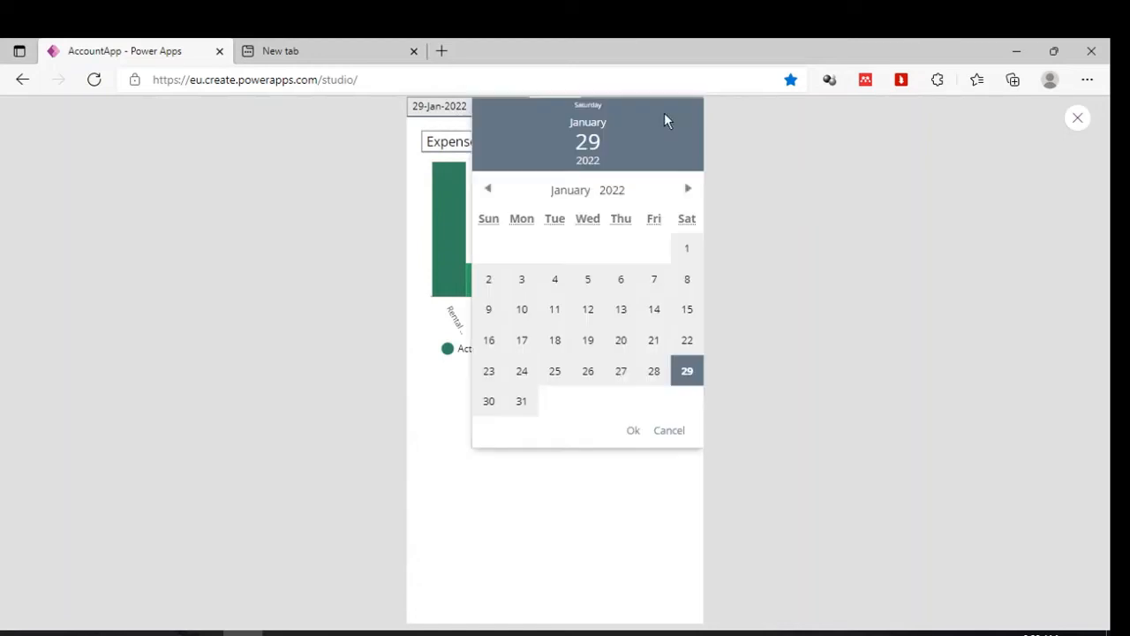
pyautogui.click(572, 189)
pyautogui.click(575, 224)
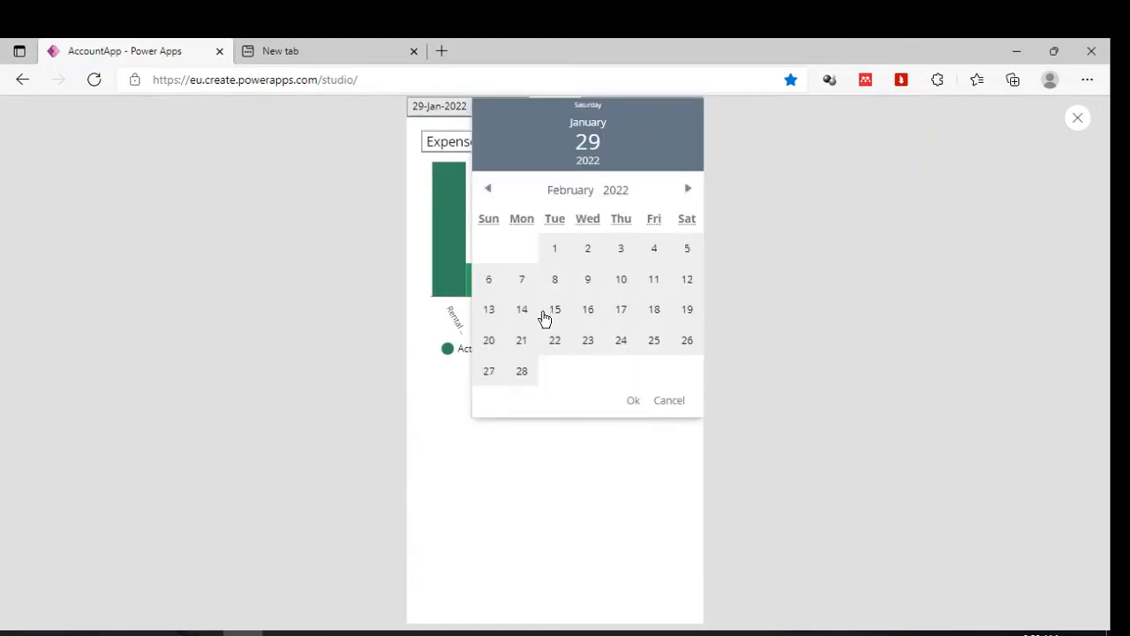
pyautogui.click(522, 373)
pyautogui.click(641, 400)
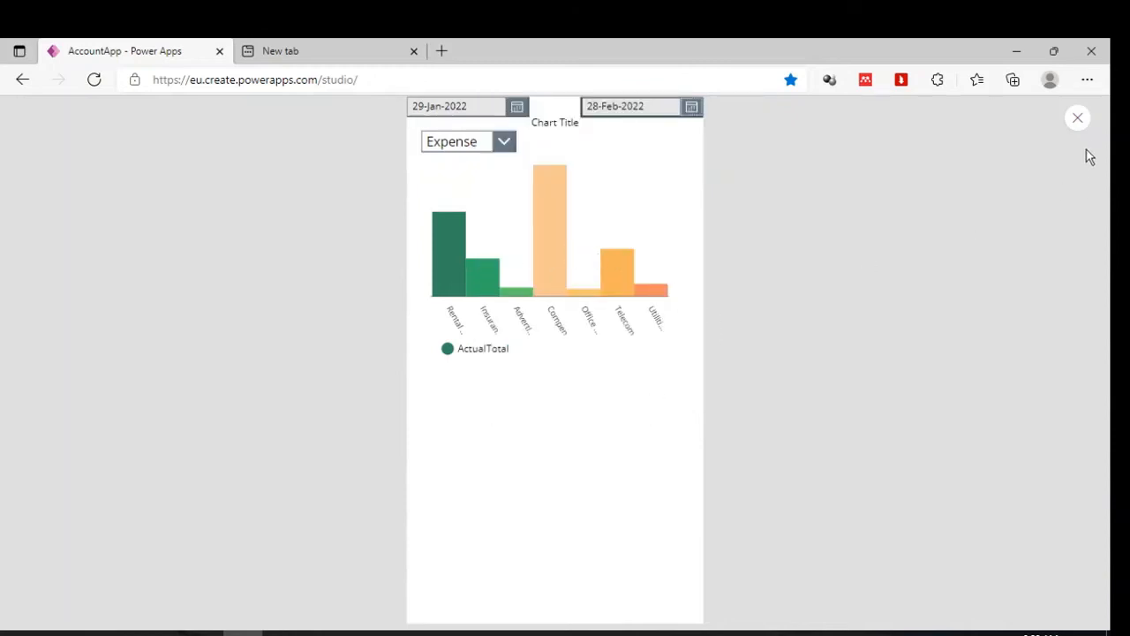
pyautogui.click(1077, 120)
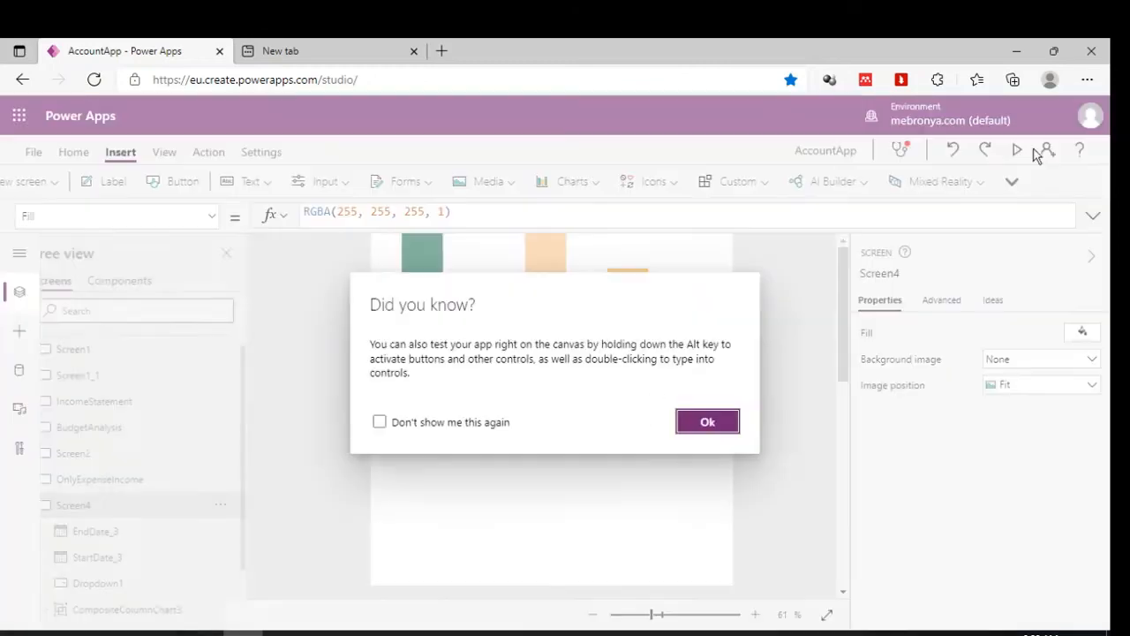
pyautogui.click(705, 425)
# - Select the column chart on Screen4 and look through its property list for a setting that adds a second series
pyautogui.click(526, 351)
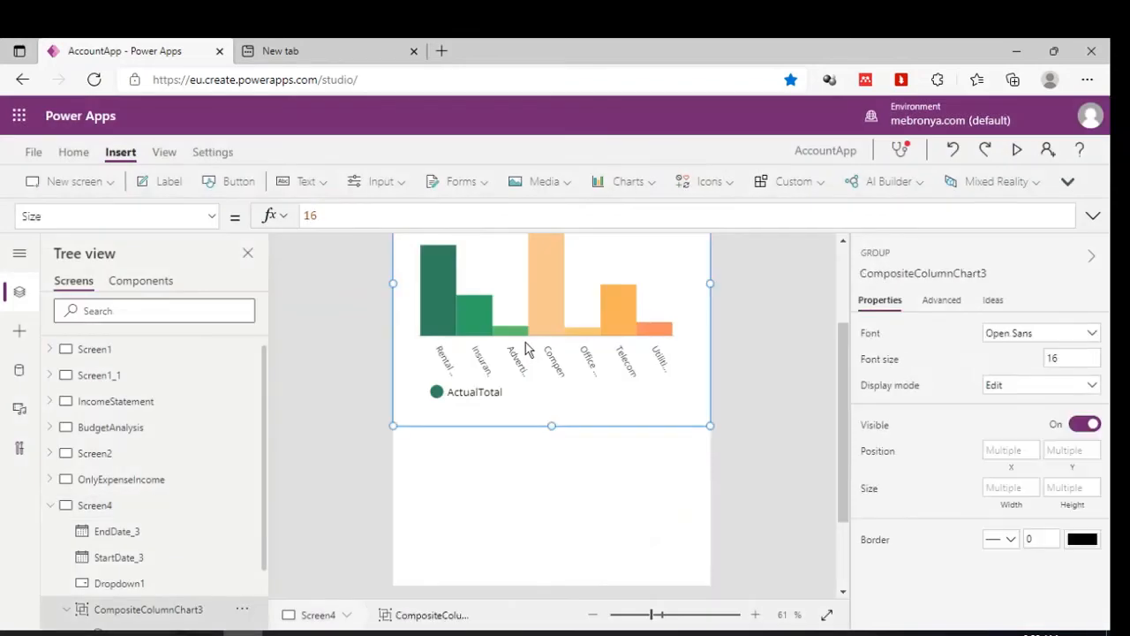
pyautogui.click(524, 328)
pyautogui.scroll(2, 525, 329)
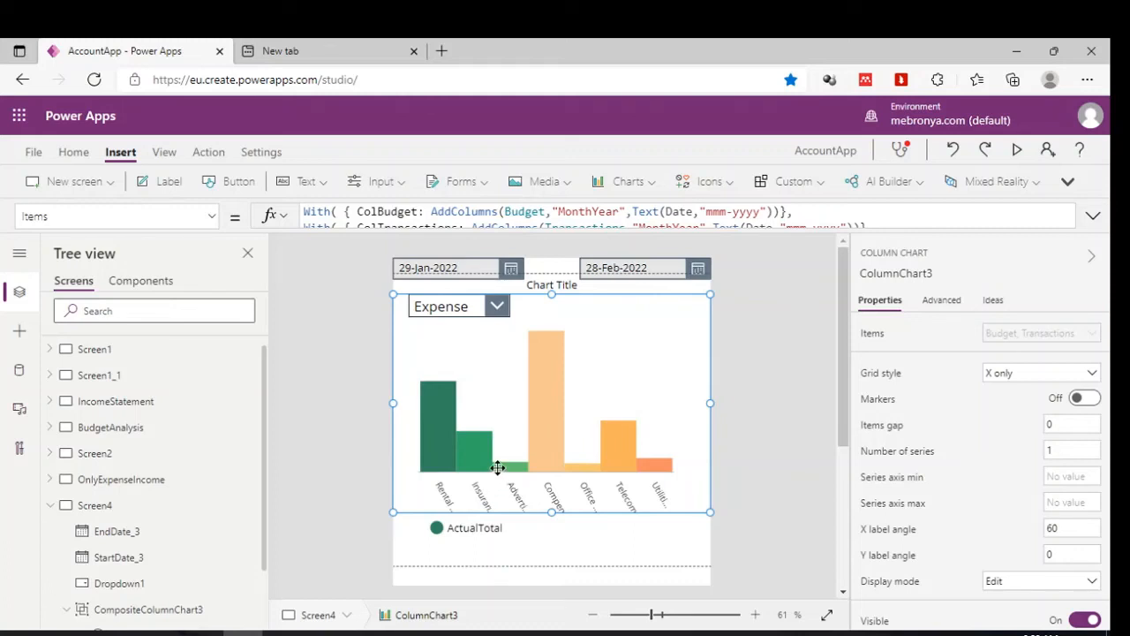
pyautogui.click(214, 221)
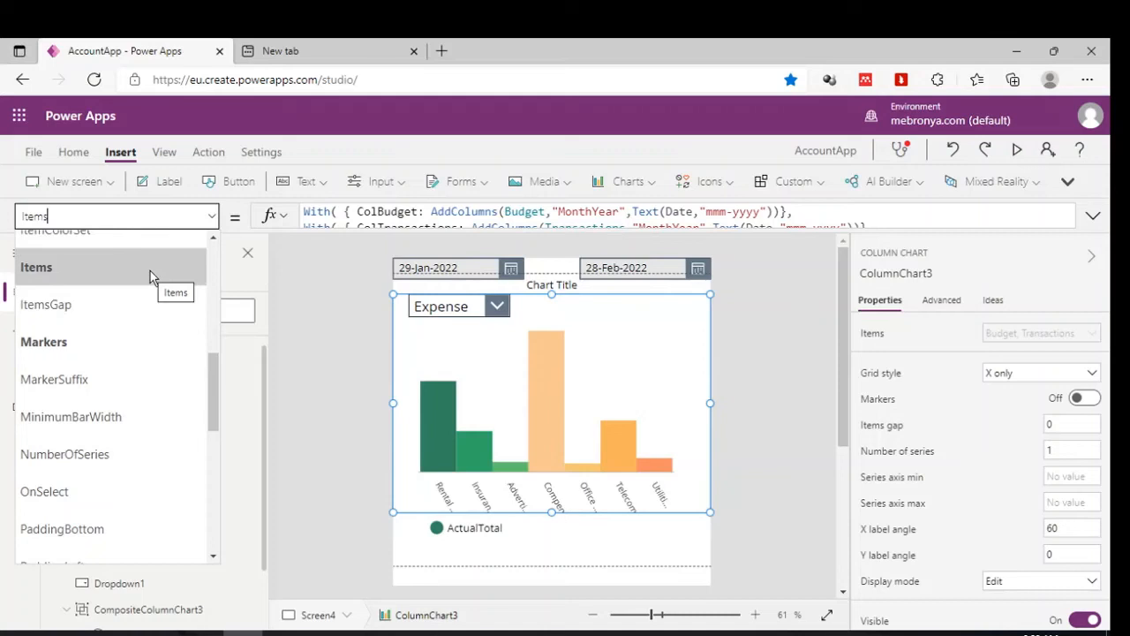
pyautogui.scroll(3, 138, 316)
pyautogui.scroll(-5, 139, 316)
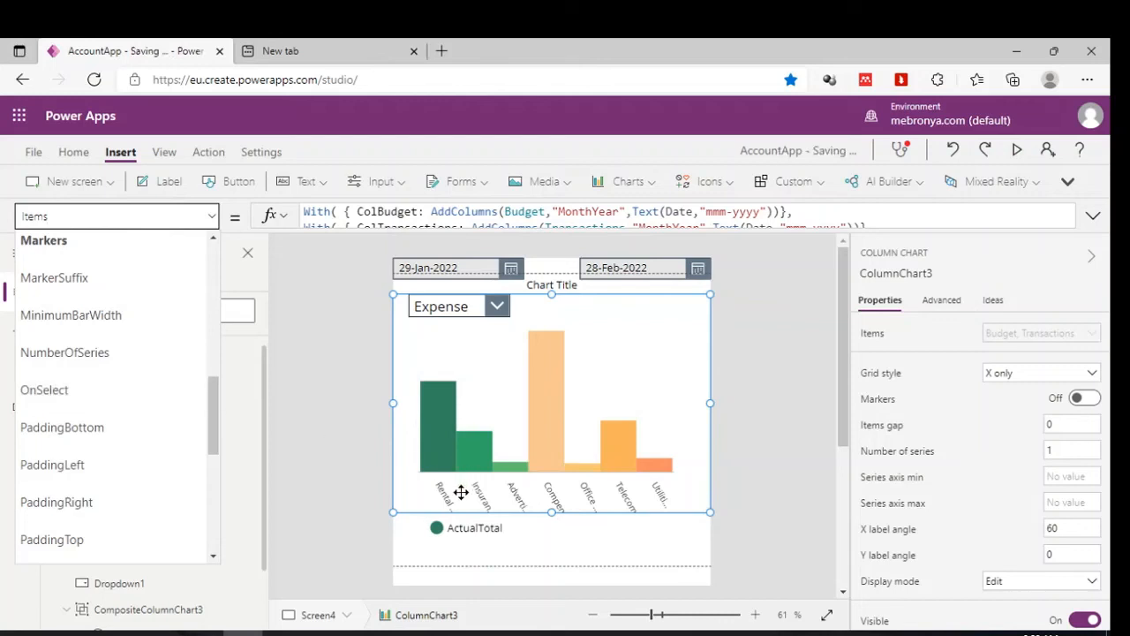
pyautogui.scroll(-3, 124, 419)
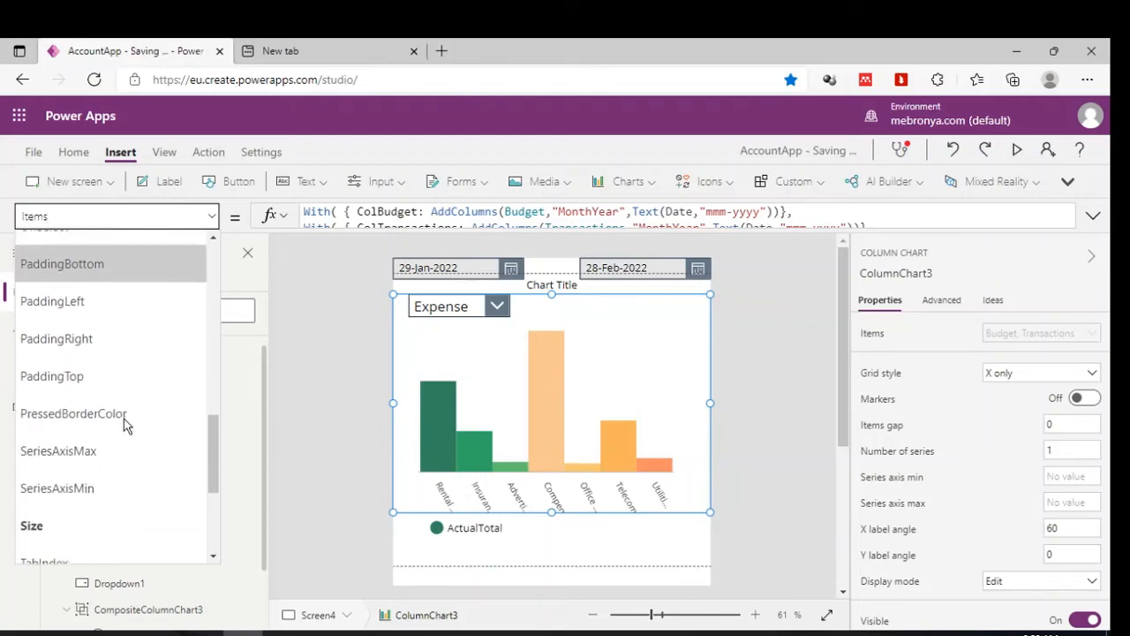
pyautogui.scroll(7, 124, 422)
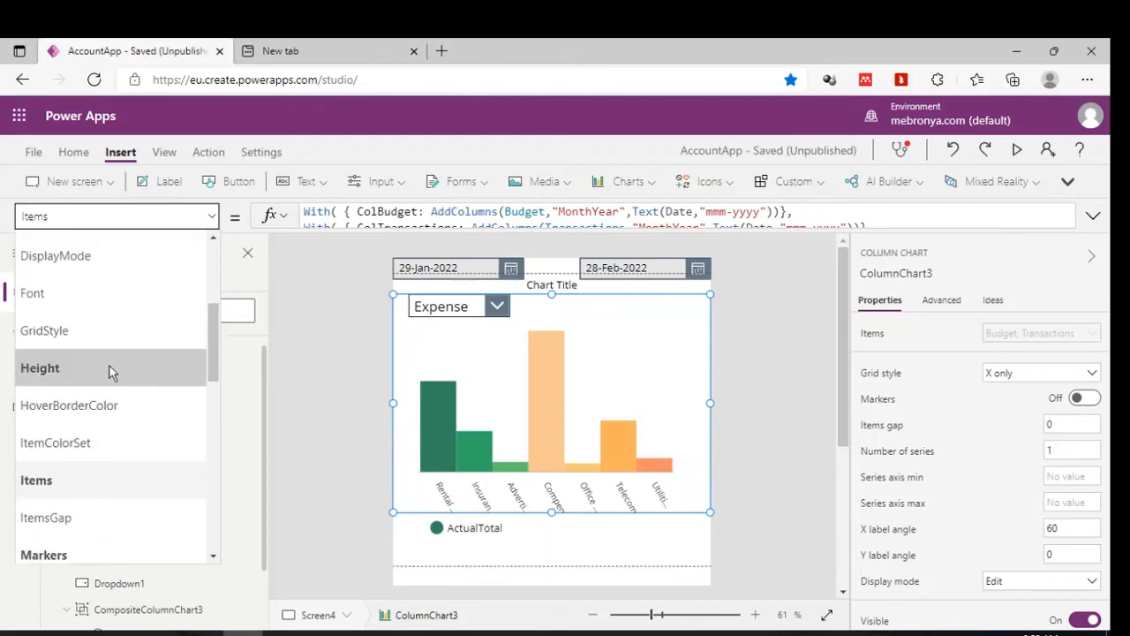
pyautogui.scroll(3, 109, 371)
pyautogui.scroll(-6, 109, 371)
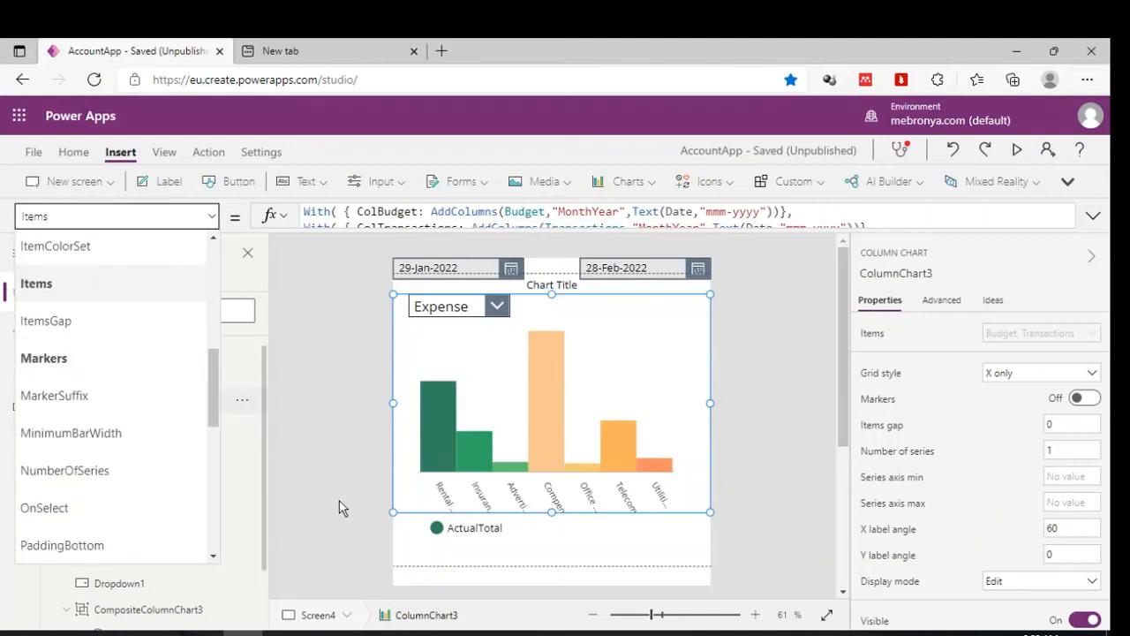
pyautogui.click(731, 436)
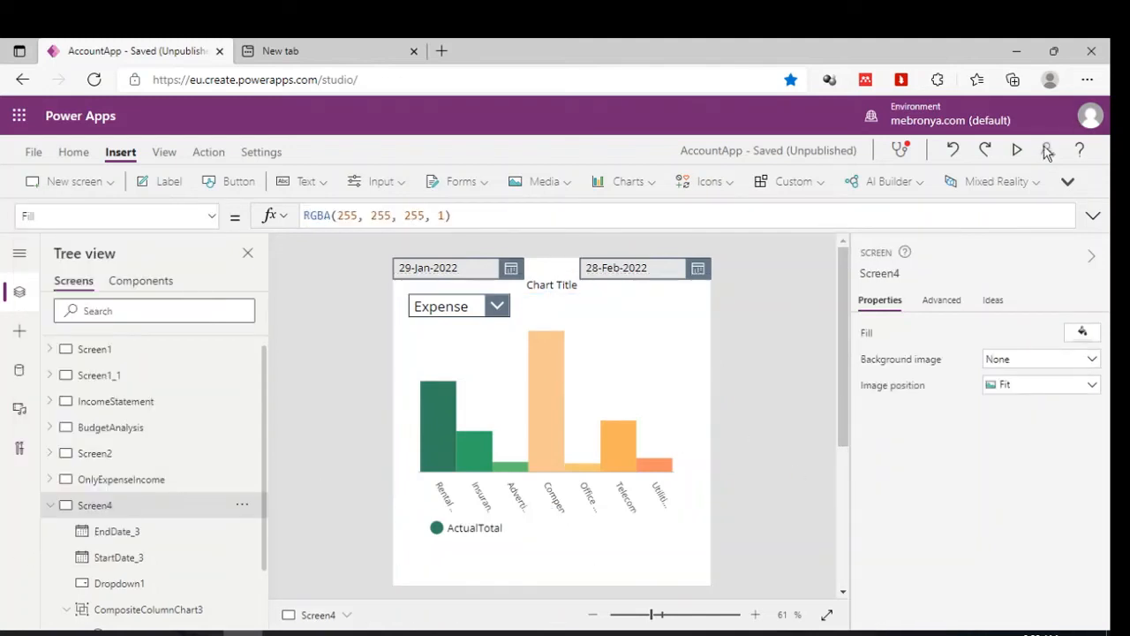
# - Preview the app to check the expense chart and return to the editor
pyautogui.click(1018, 150)
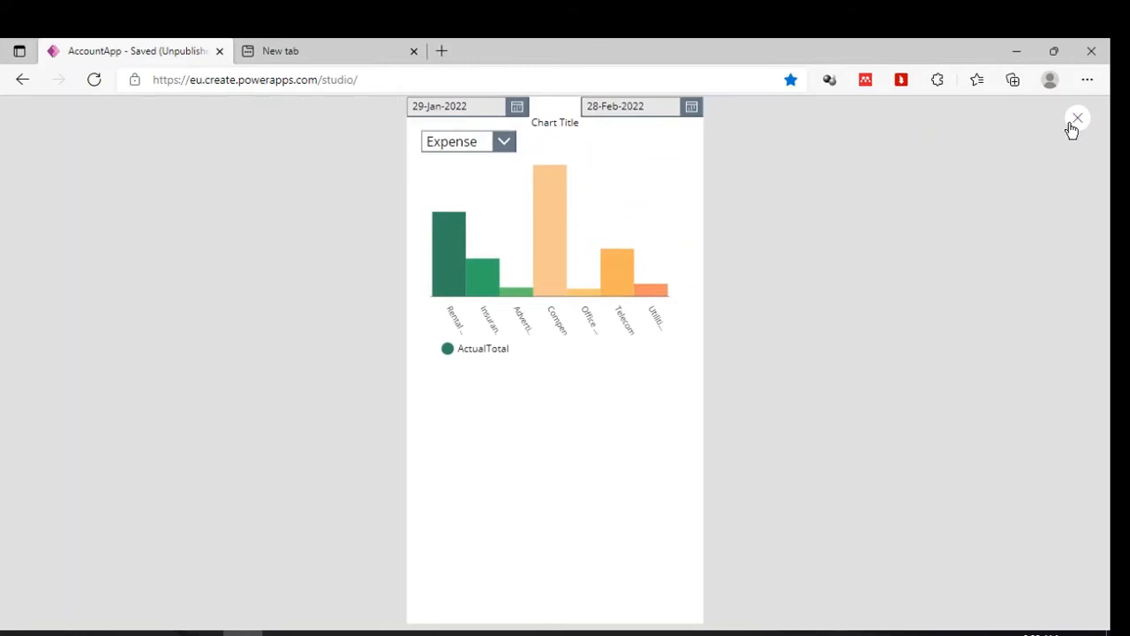
pyautogui.click(1074, 122)
pyautogui.click(698, 423)
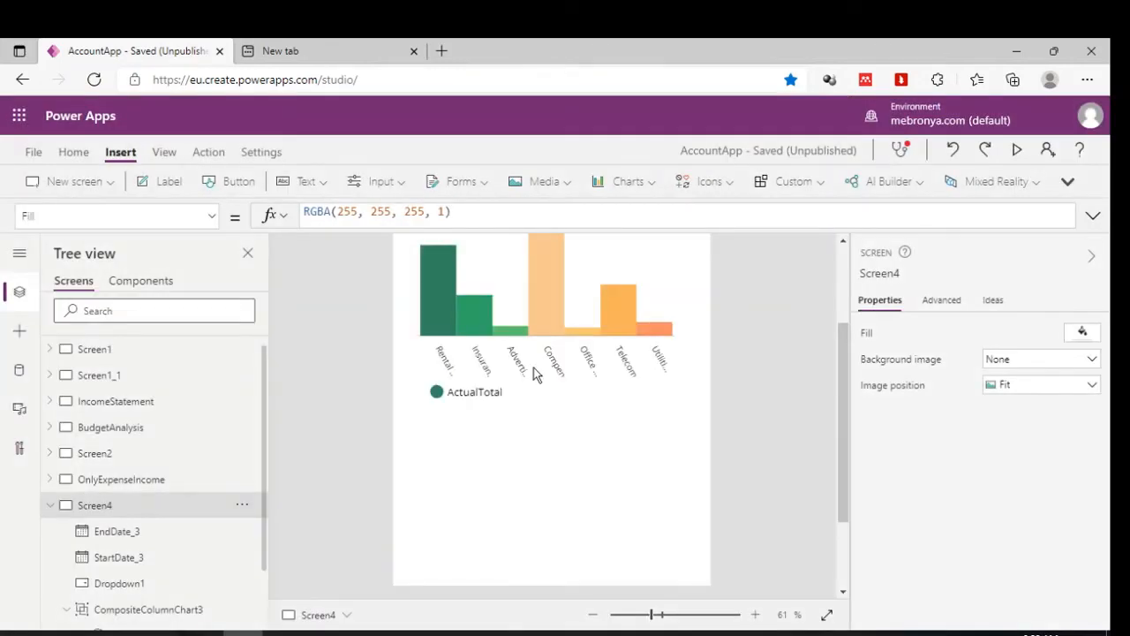
# - Set the NumberOfSeries property of the column chart inside the composite chart group to 2
pyautogui.click(516, 340)
pyautogui.scroll(3, 517, 340)
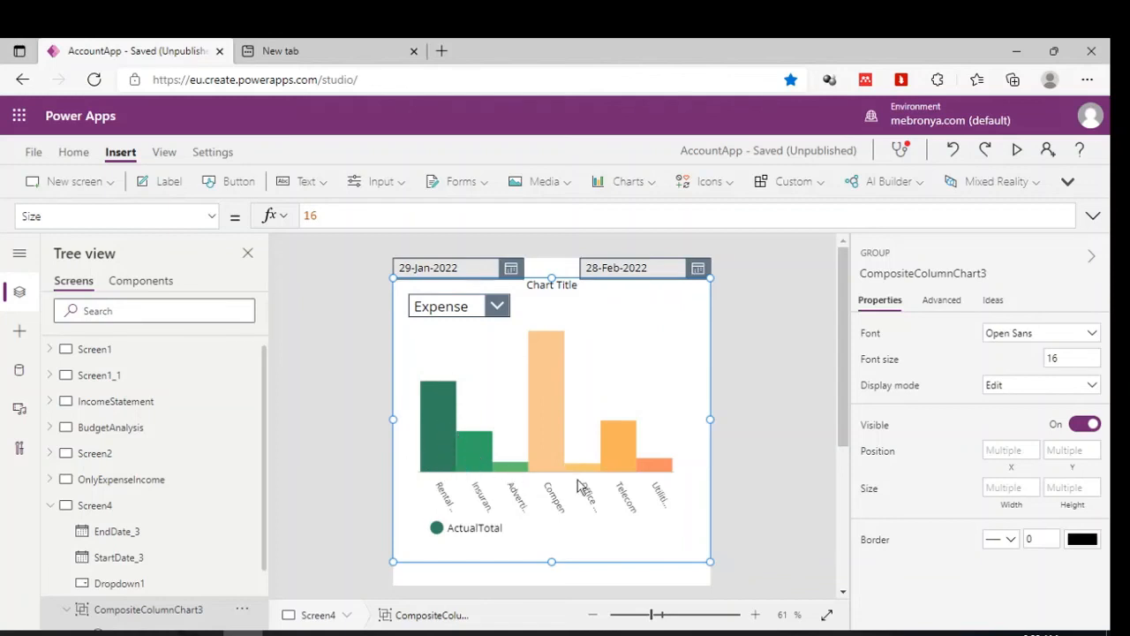
pyautogui.click(103, 217)
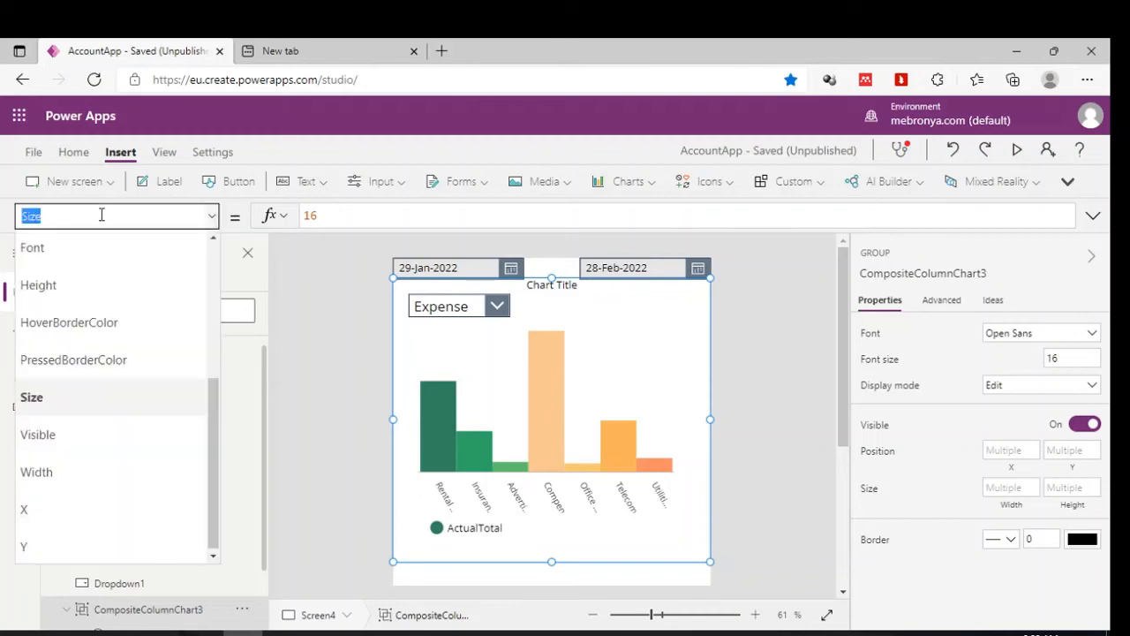
pyautogui.write('r')
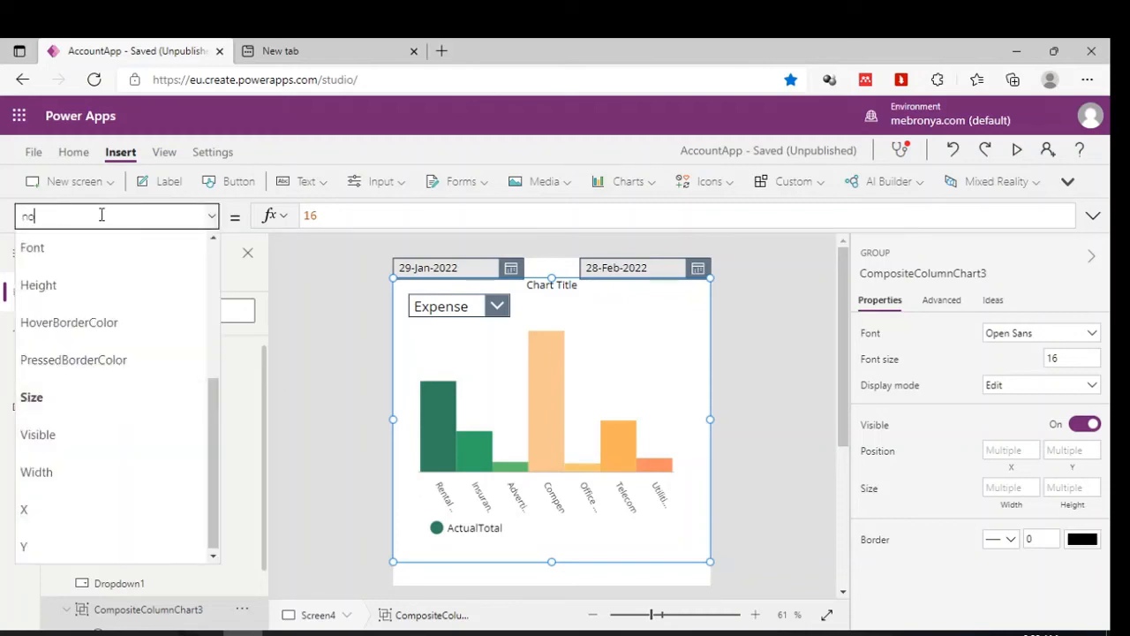
pyautogui.click(433, 402)
pyautogui.click(212, 221)
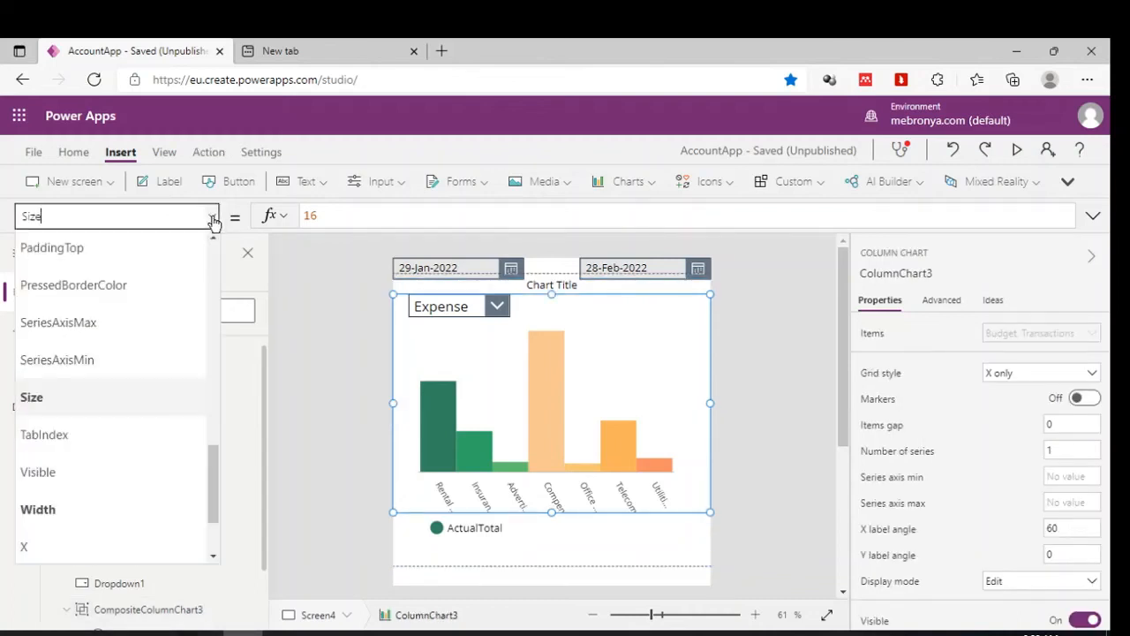
pyautogui.scroll(1, 134, 390)
pyautogui.scroll(3, 134, 397)
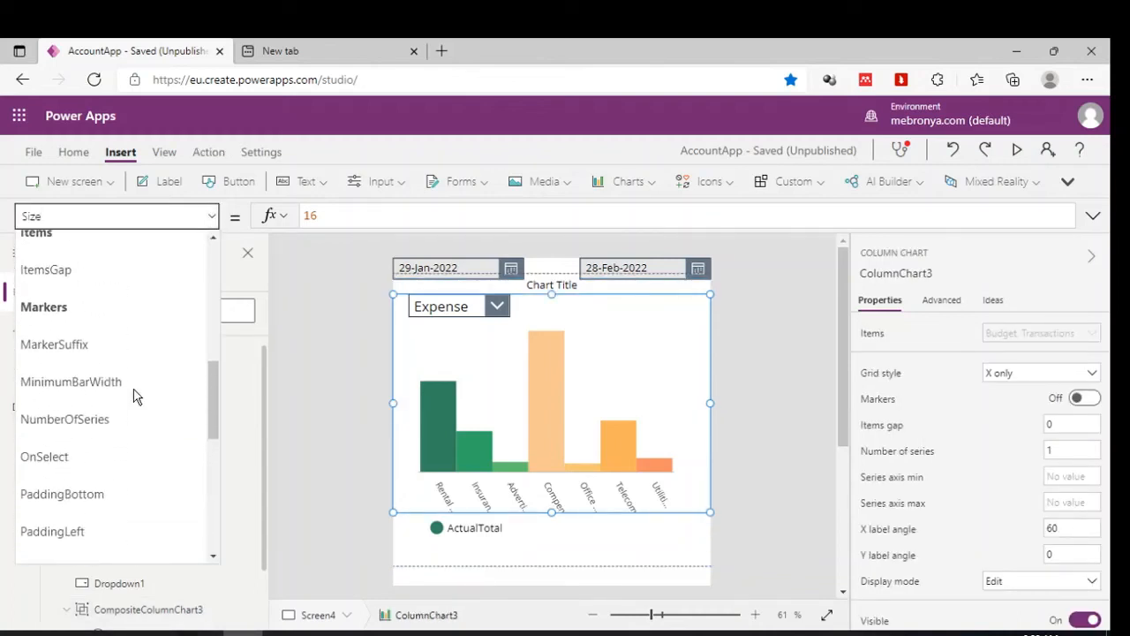
pyautogui.click(115, 425)
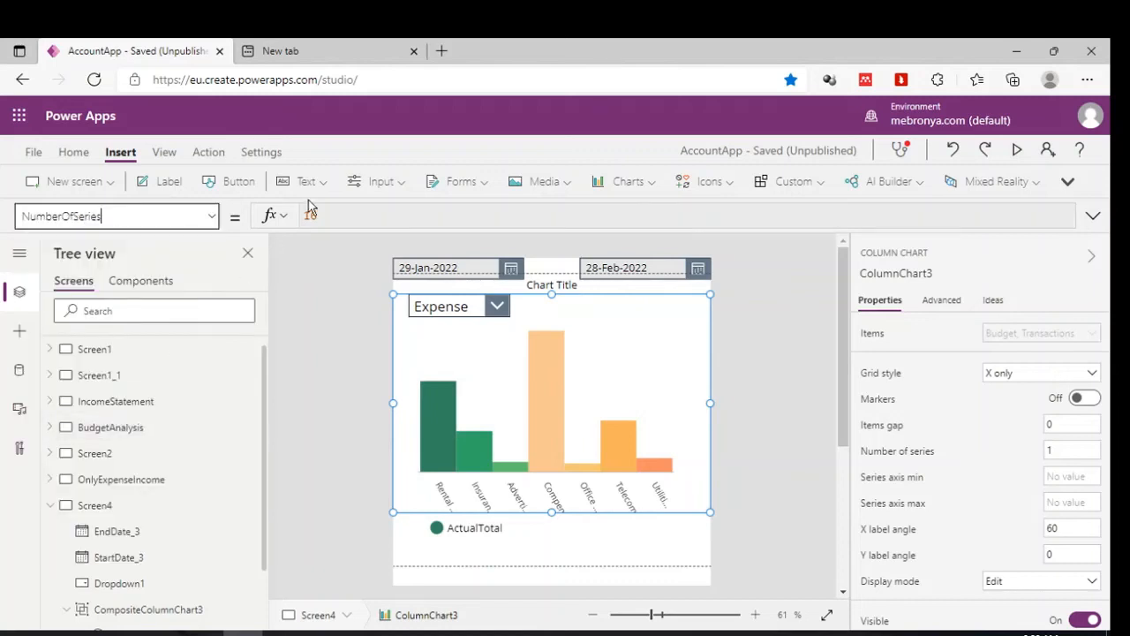
pyautogui.doubleClick(324, 215)
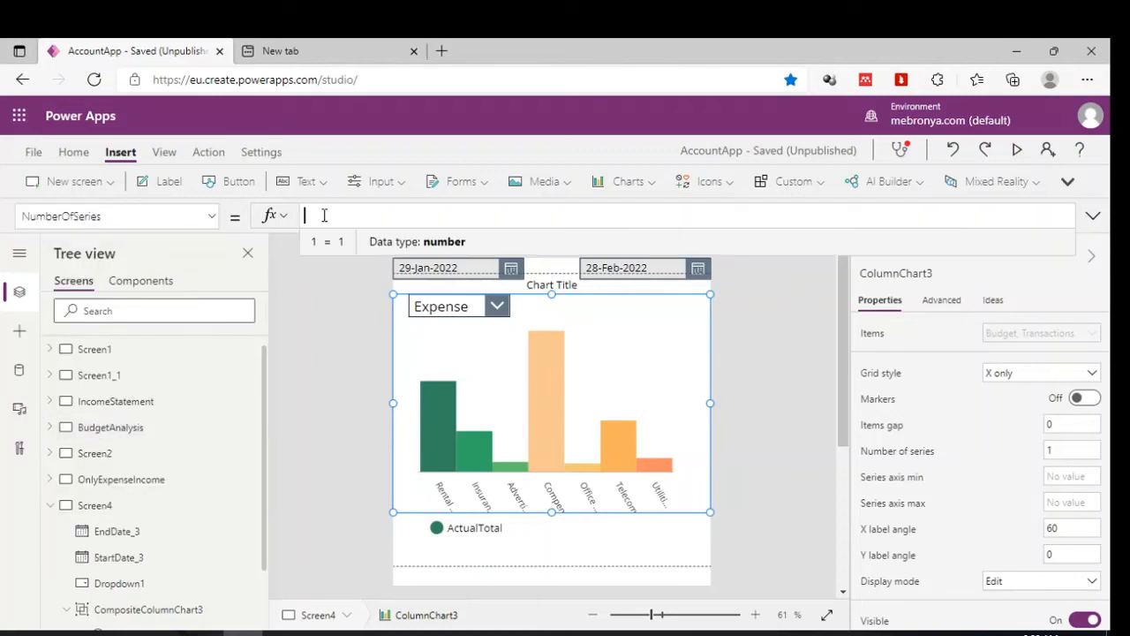
pyautogui.press('BackSpace')
pyautogui.write('2')
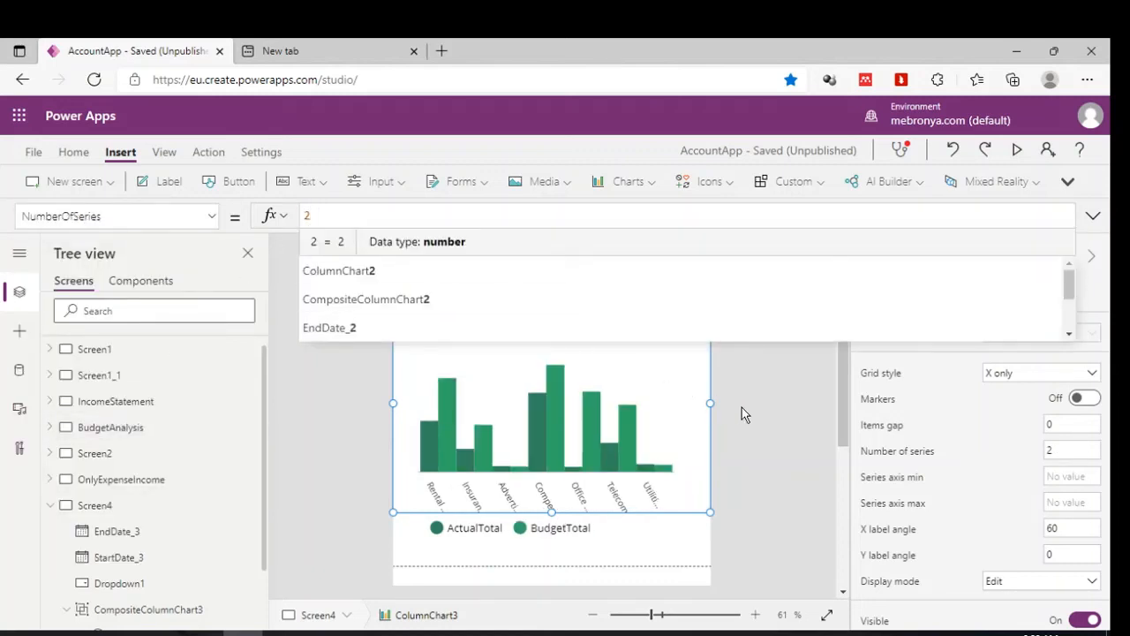
pyautogui.click(789, 424)
# - Open the column chart's ItemColorSet formula and clear its list of RGBA colours
pyautogui.click(580, 468)
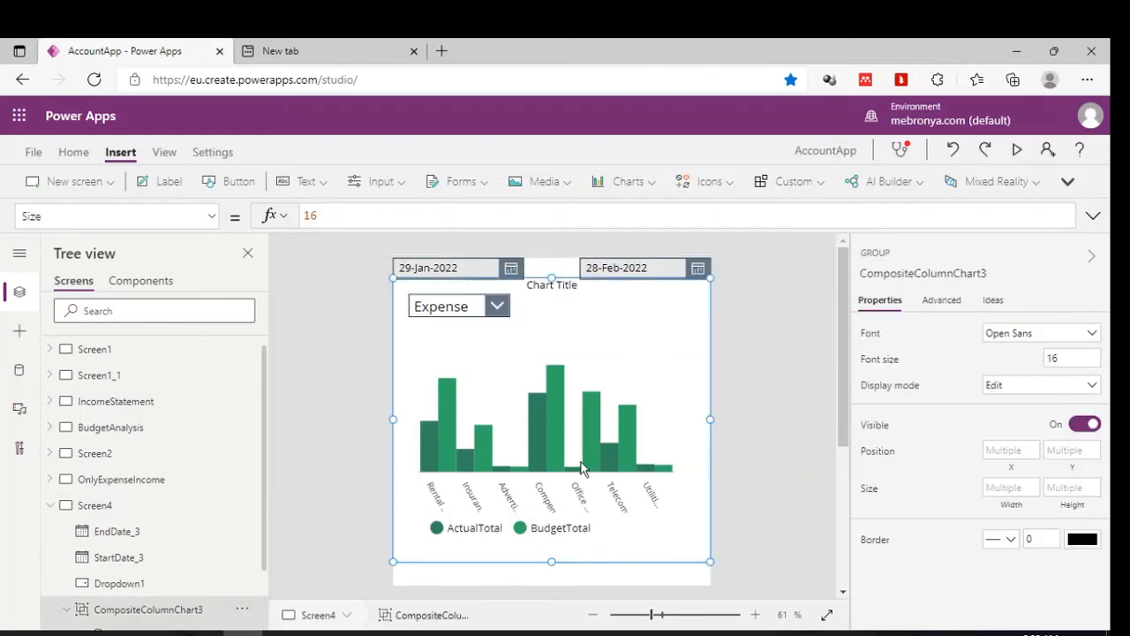
pyautogui.click(464, 466)
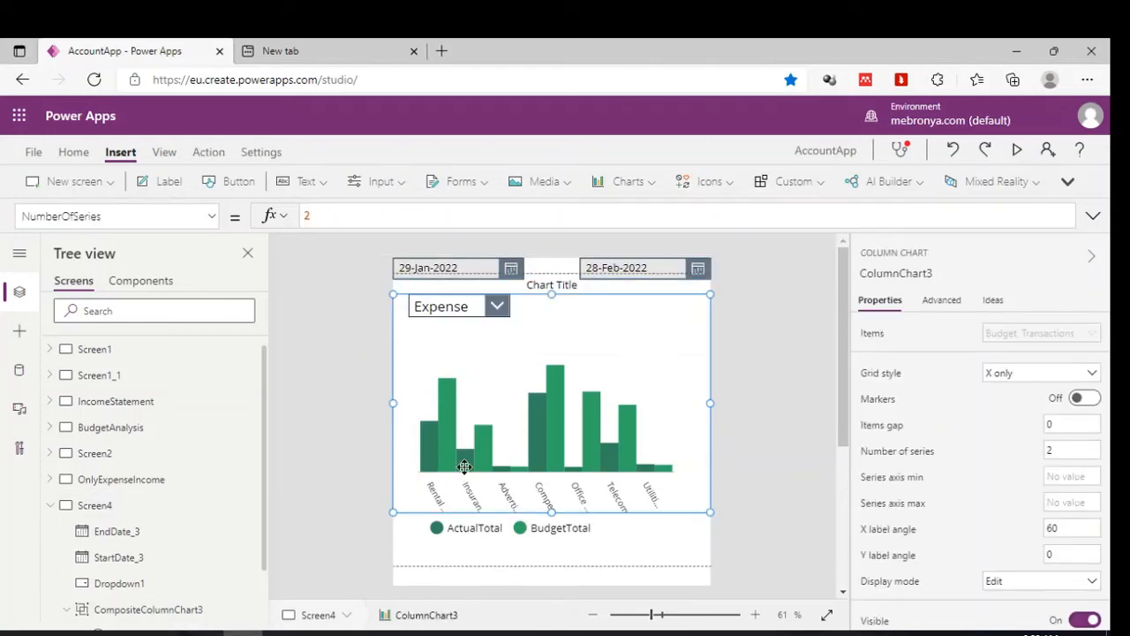
pyautogui.click(212, 219)
pyautogui.scroll(3, 148, 291)
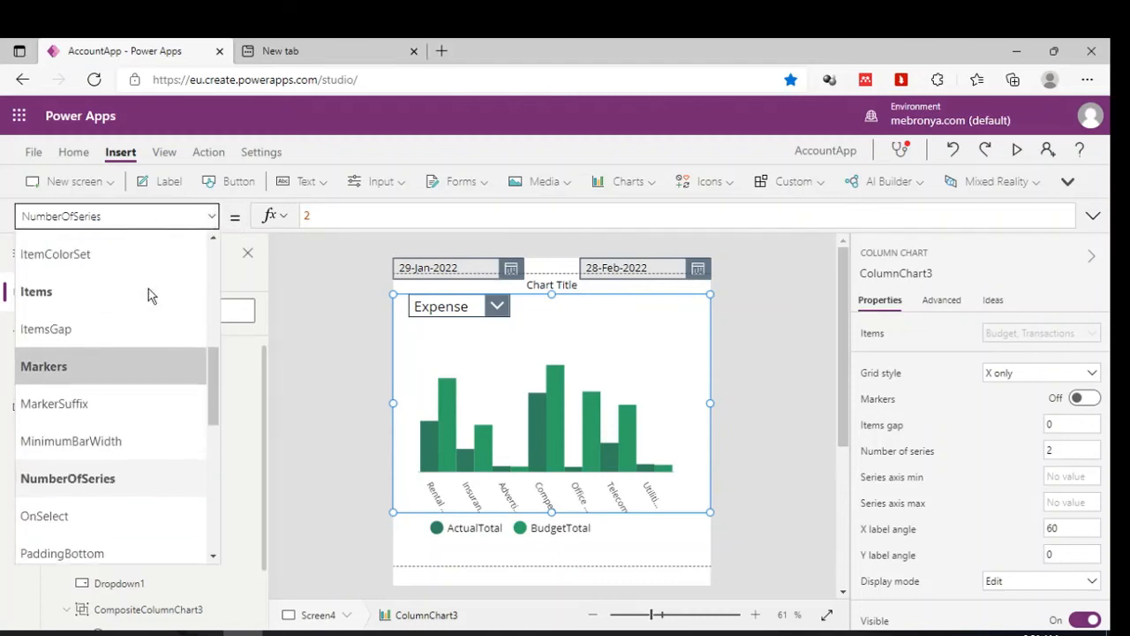
pyautogui.click(127, 323)
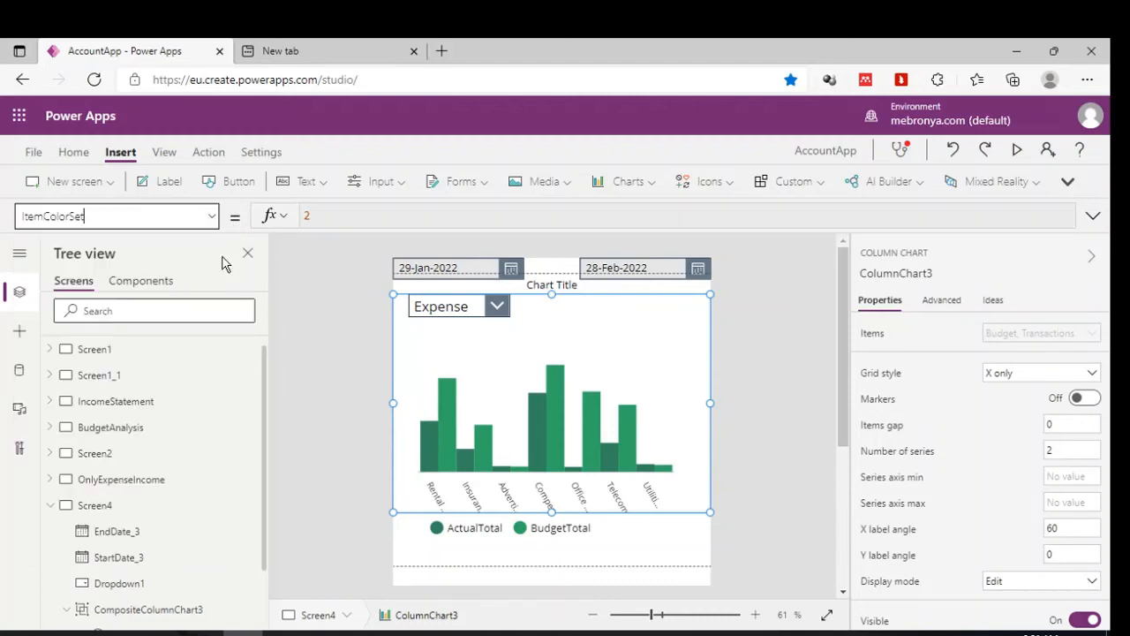
pyautogui.click(350, 228)
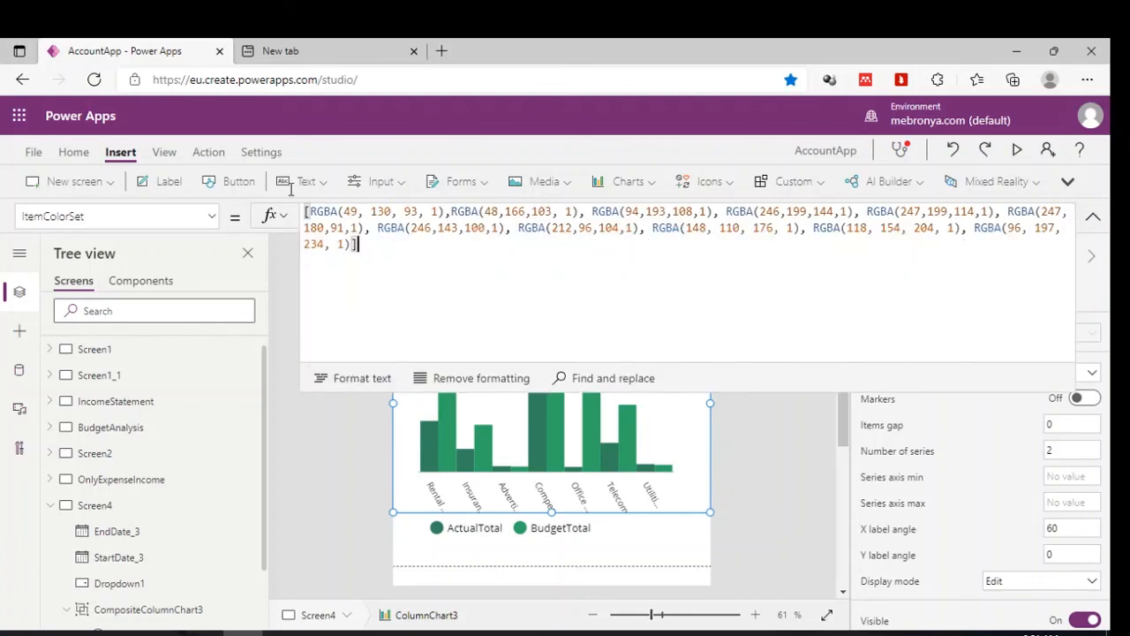
pyautogui.hotkey('ctrl', 'a')
pyautogui.press('Delete')
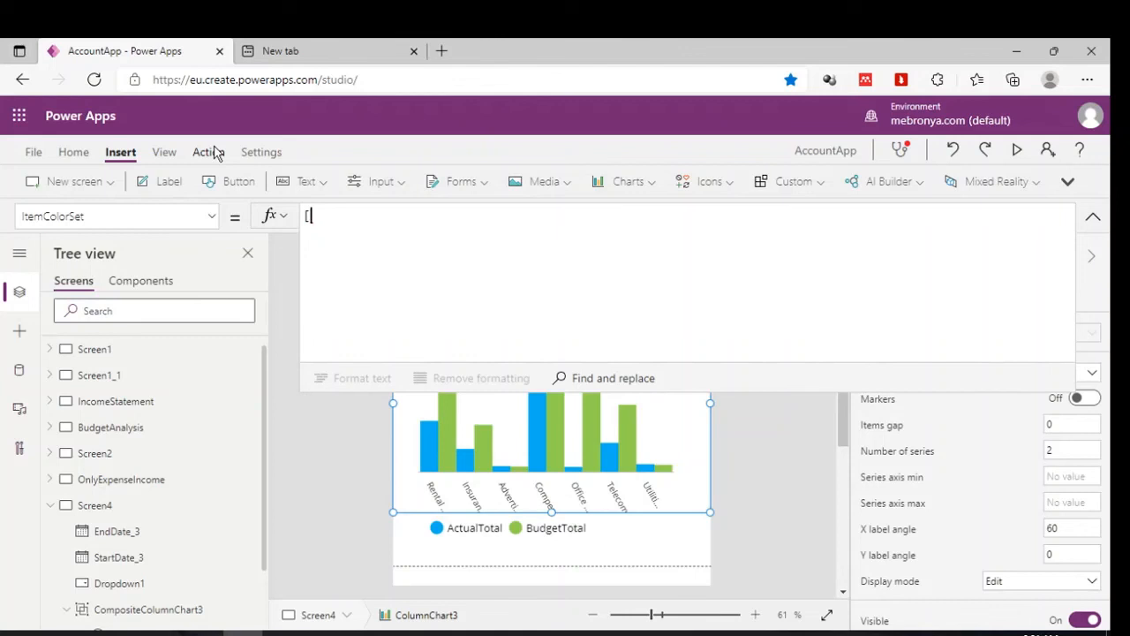
# - Enter [Green,Yellow] as the column chart's ItemColorSet and collapse the formula
pyautogui.write('Gree')
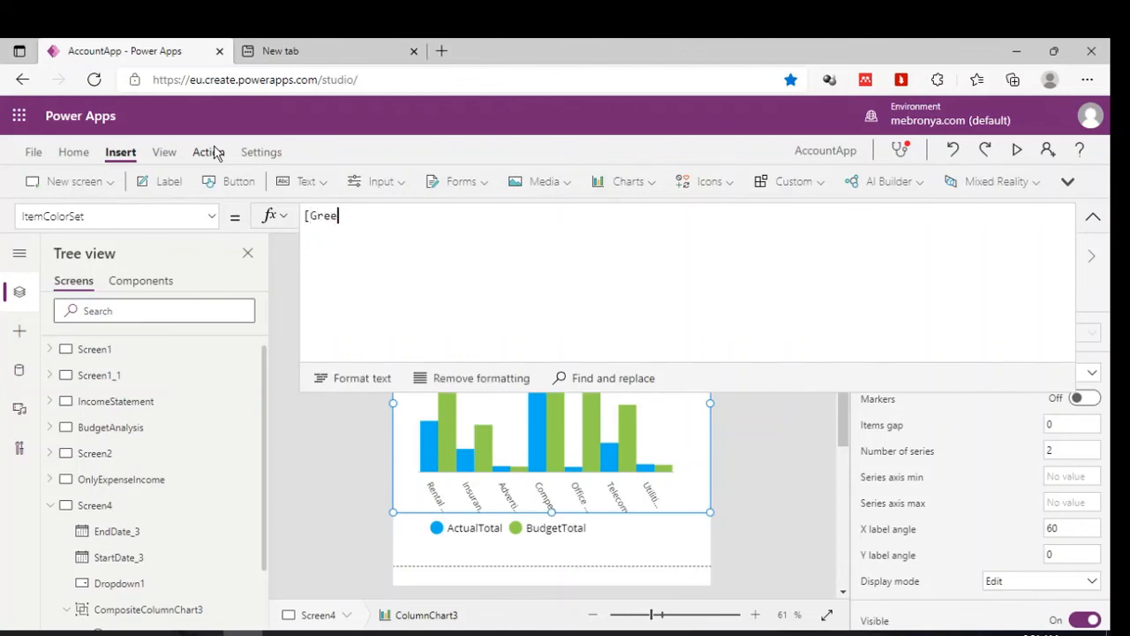
pyautogui.write('n')
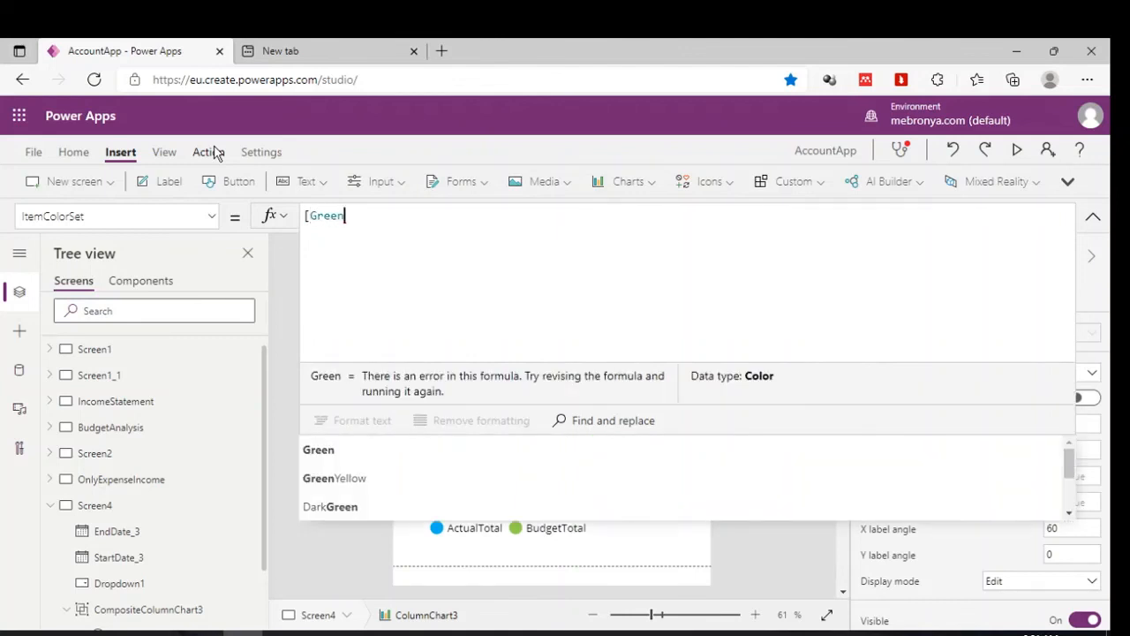
pyautogui.write(',Ye')
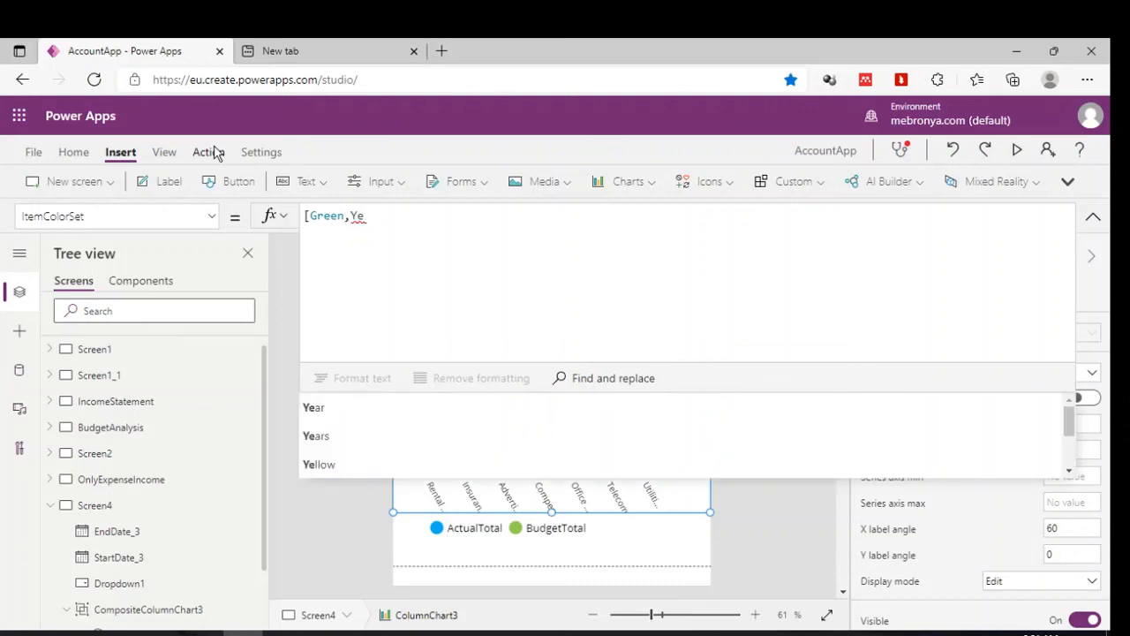
pyautogui.write('llow')
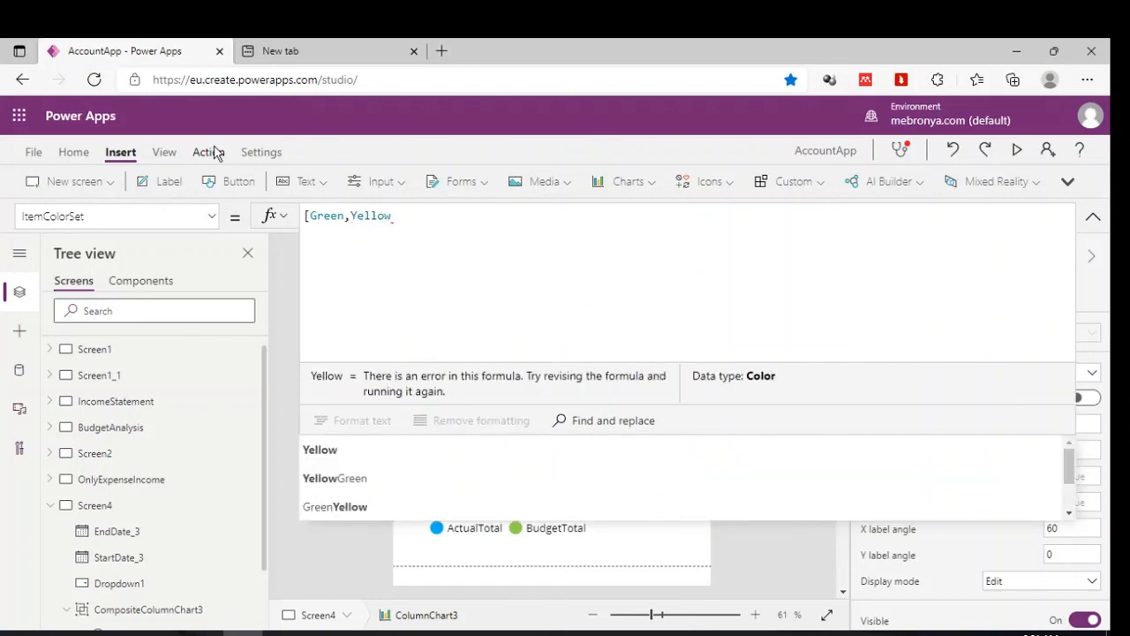
pyautogui.write(']')
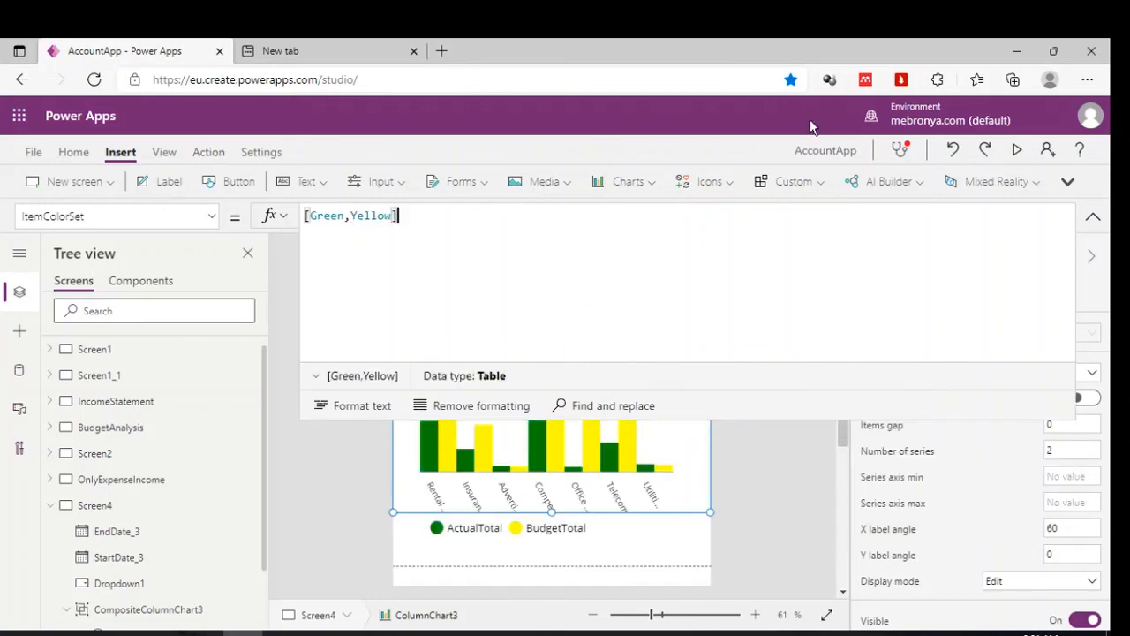
pyautogui.click(1091, 216)
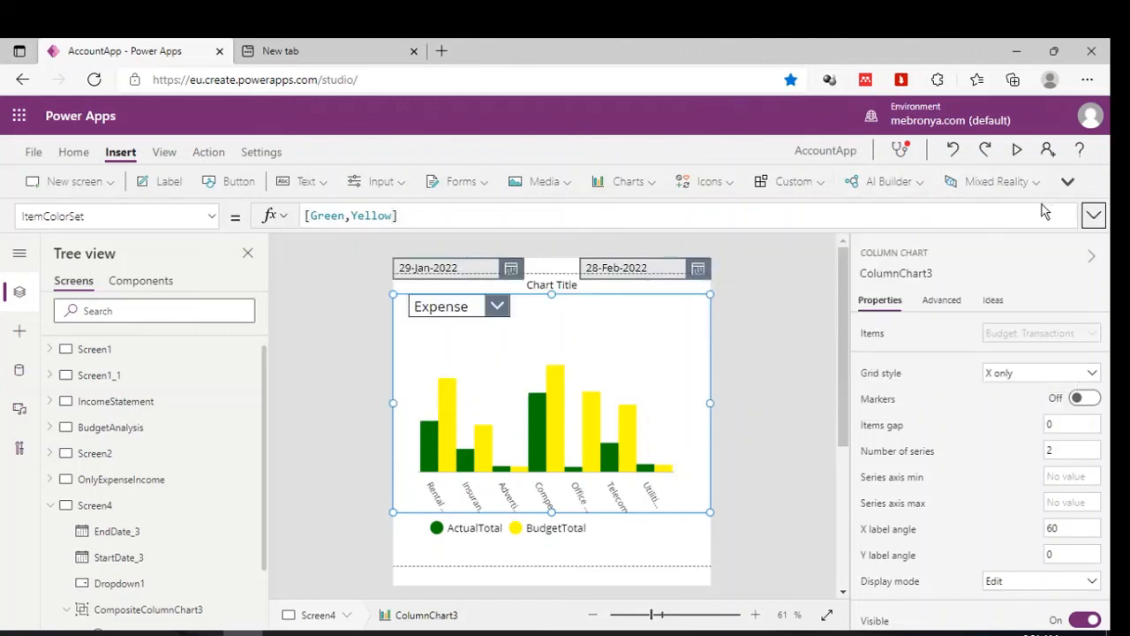
# - Preview the app, compare the chart for Income and Expense, and open and close the start date calendar without changing the date
pyautogui.click(1017, 149)
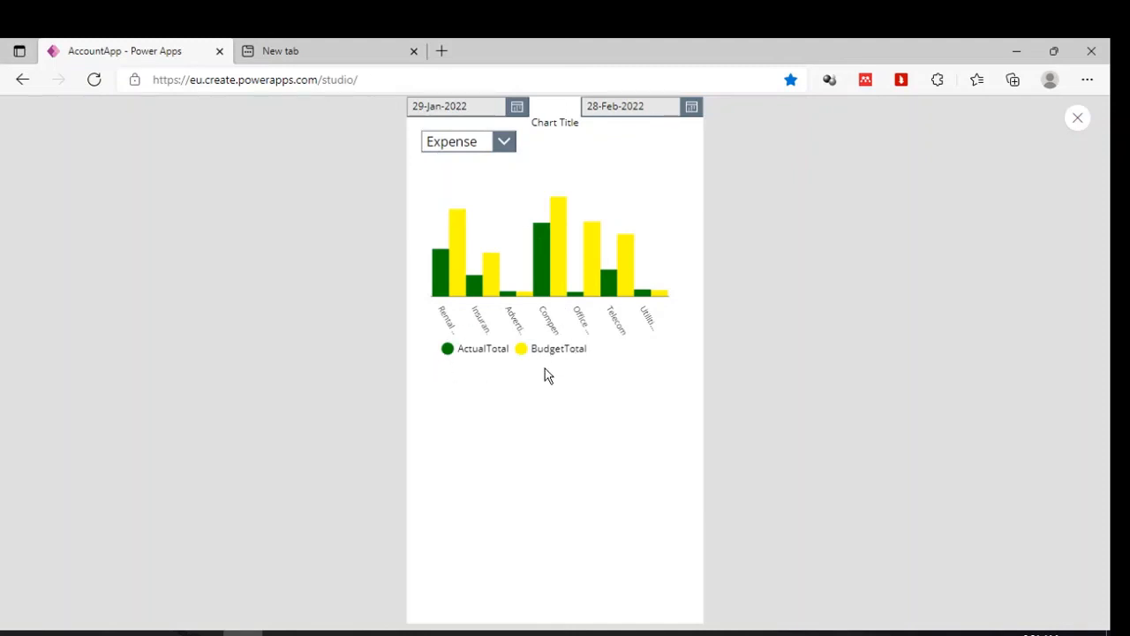
pyautogui.click(502, 142)
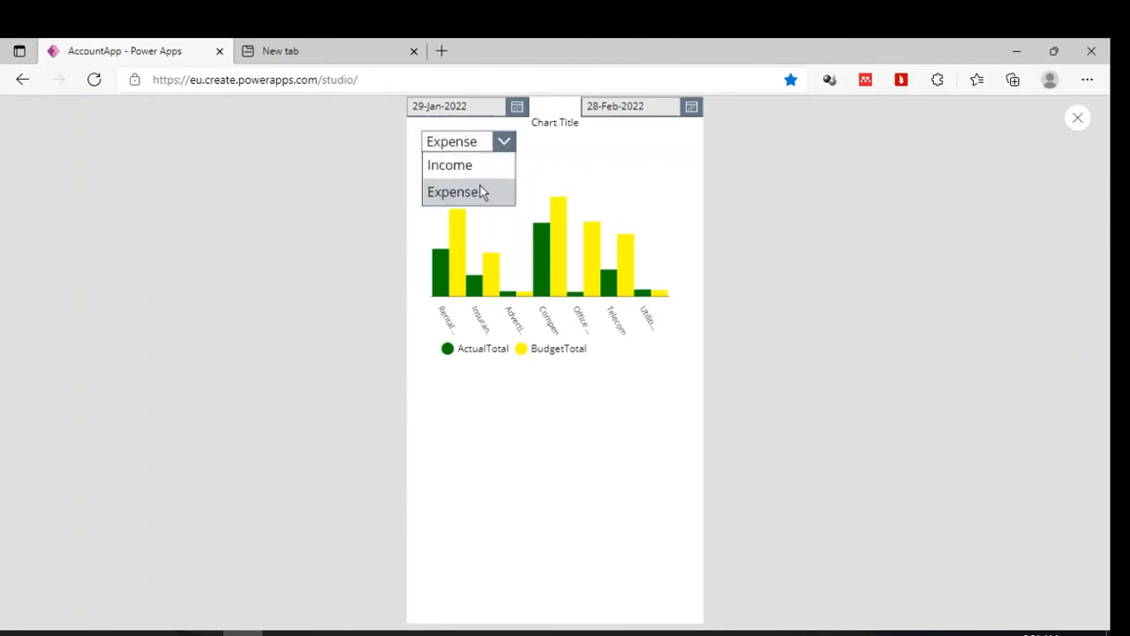
pyautogui.click(470, 167)
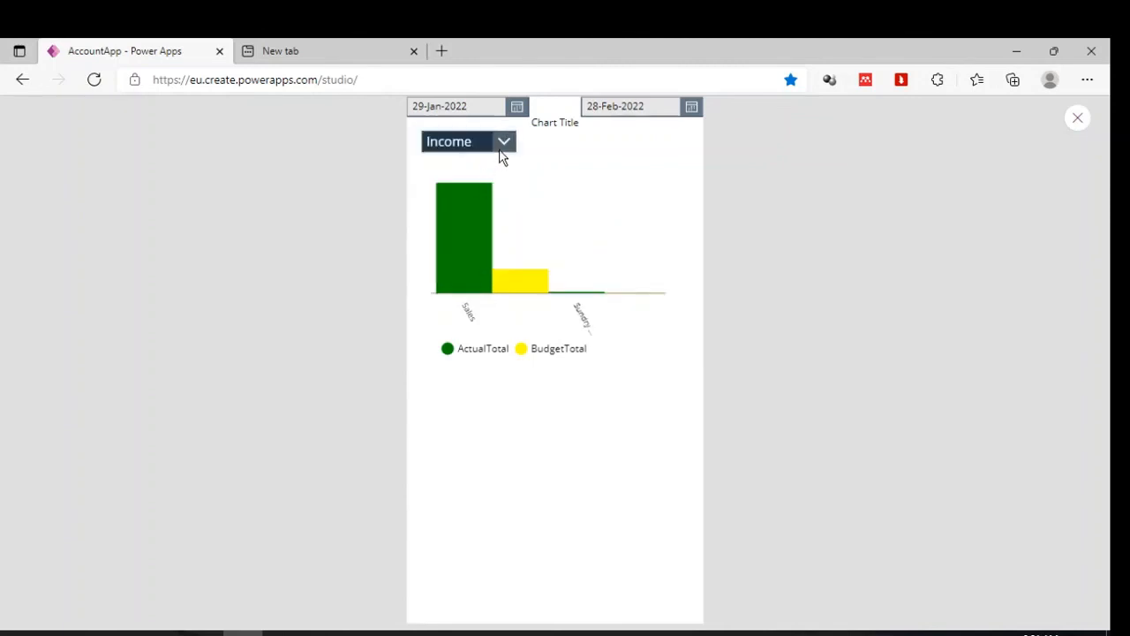
pyautogui.click(499, 148)
pyautogui.click(475, 203)
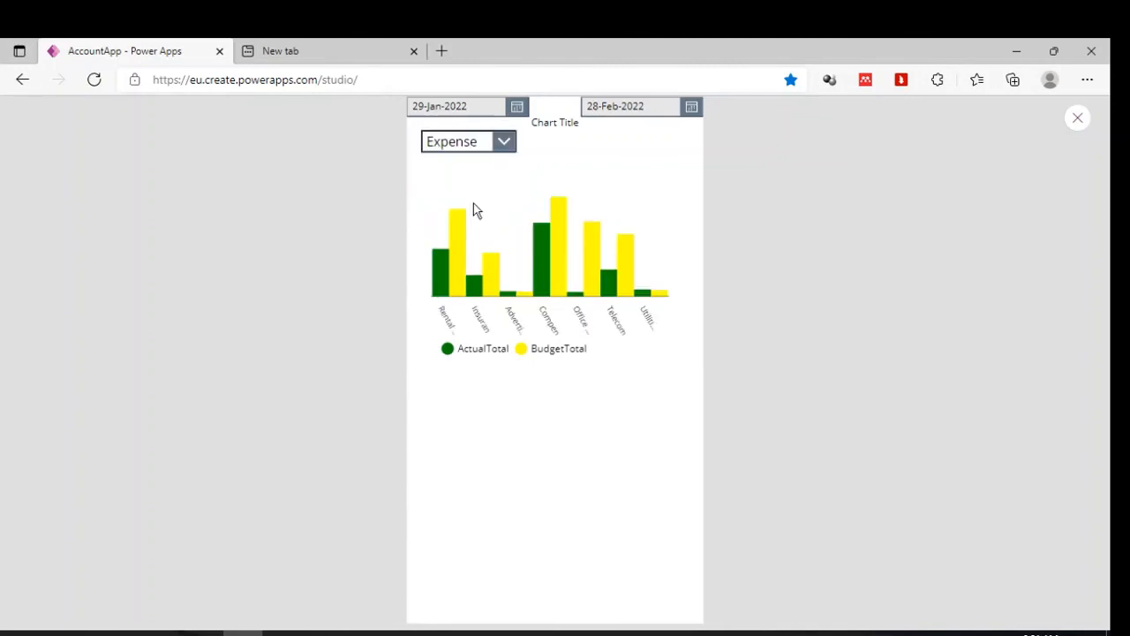
pyautogui.click(516, 108)
pyautogui.click(757, 181)
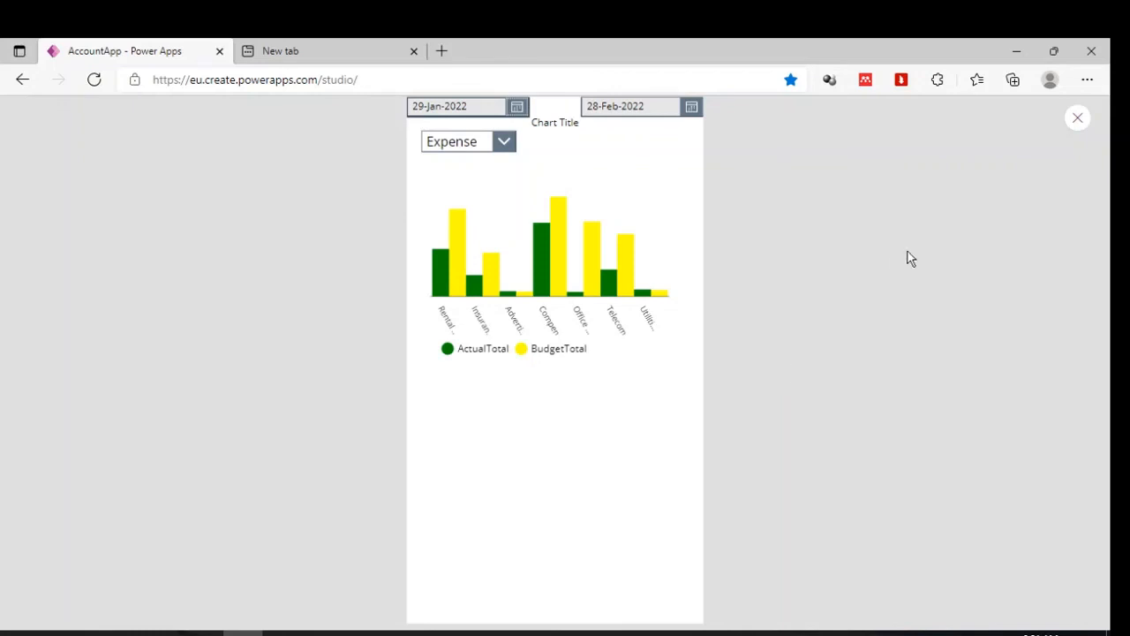
# - Leave the app preview, briefly preview Screen4's expense chart once more, and return to the editor
pyautogui.click(1076, 119)
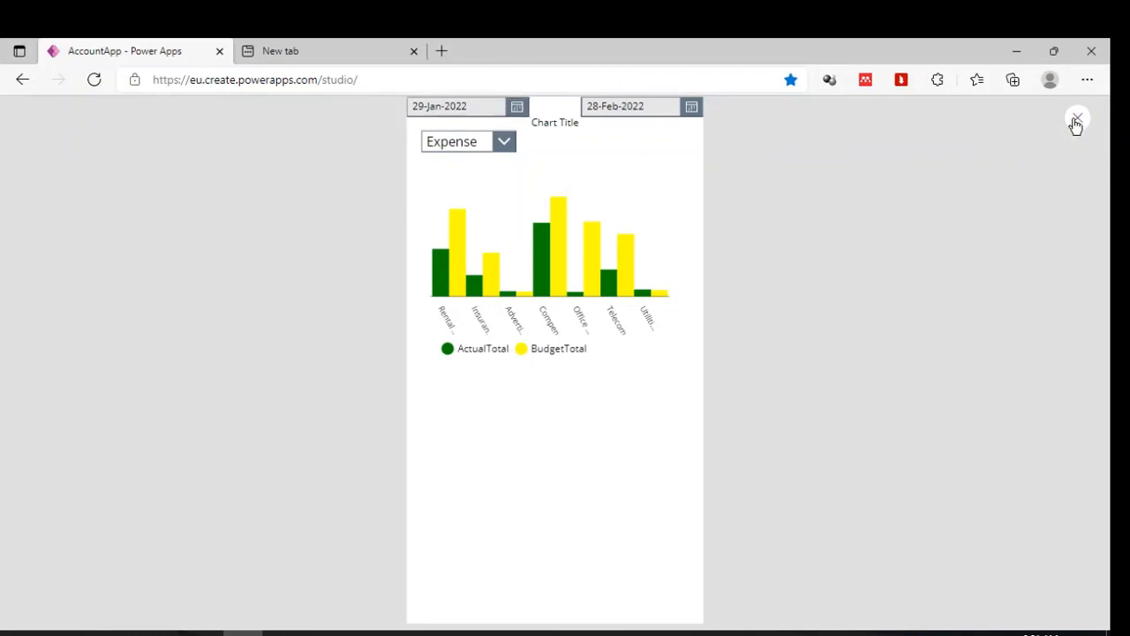
pyautogui.click(724, 423)
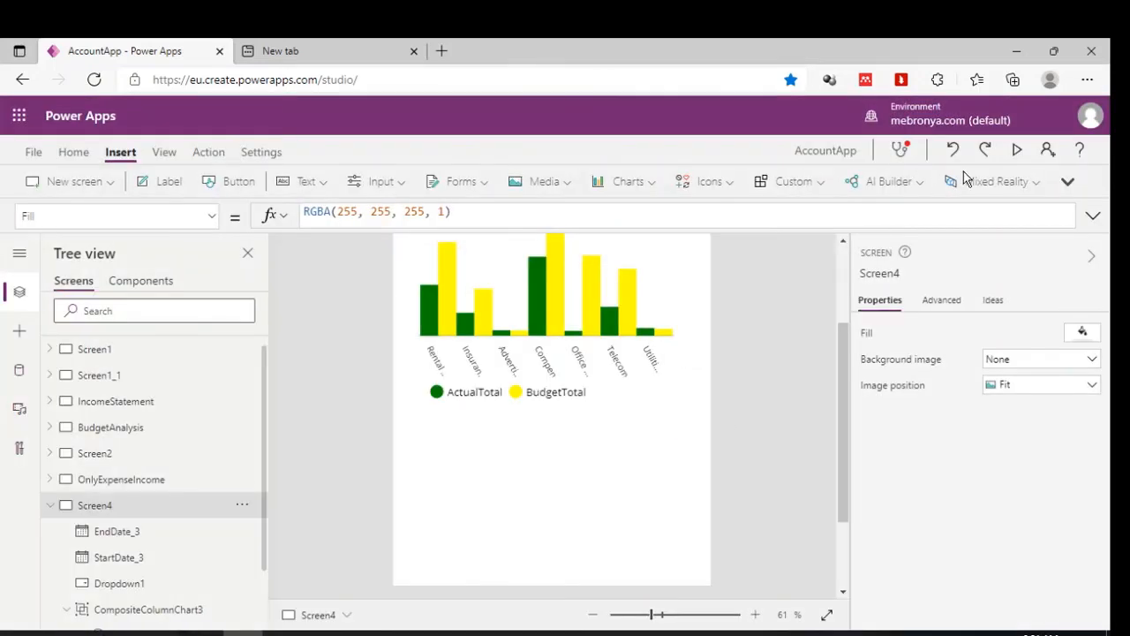
pyautogui.click(1017, 152)
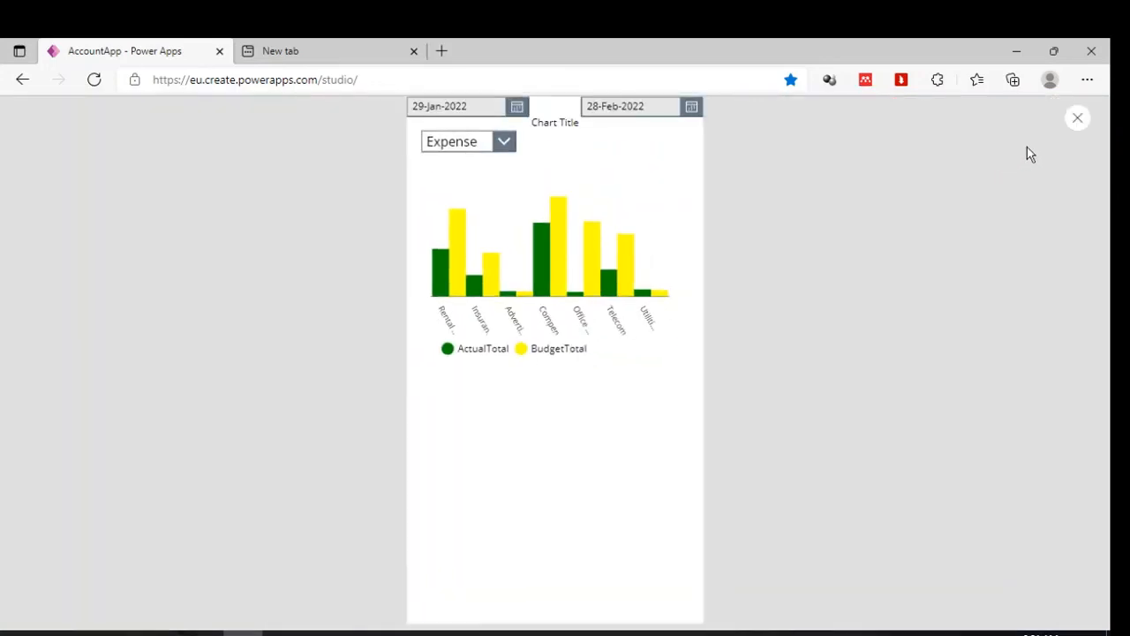
pyautogui.click(1079, 119)
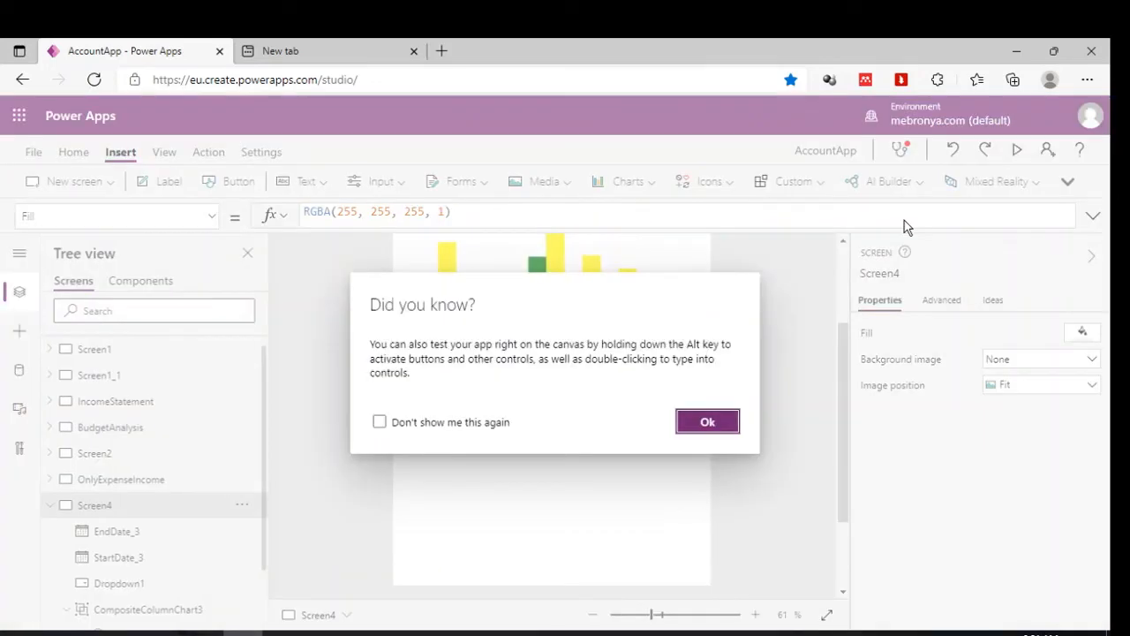
pyautogui.click(708, 423)
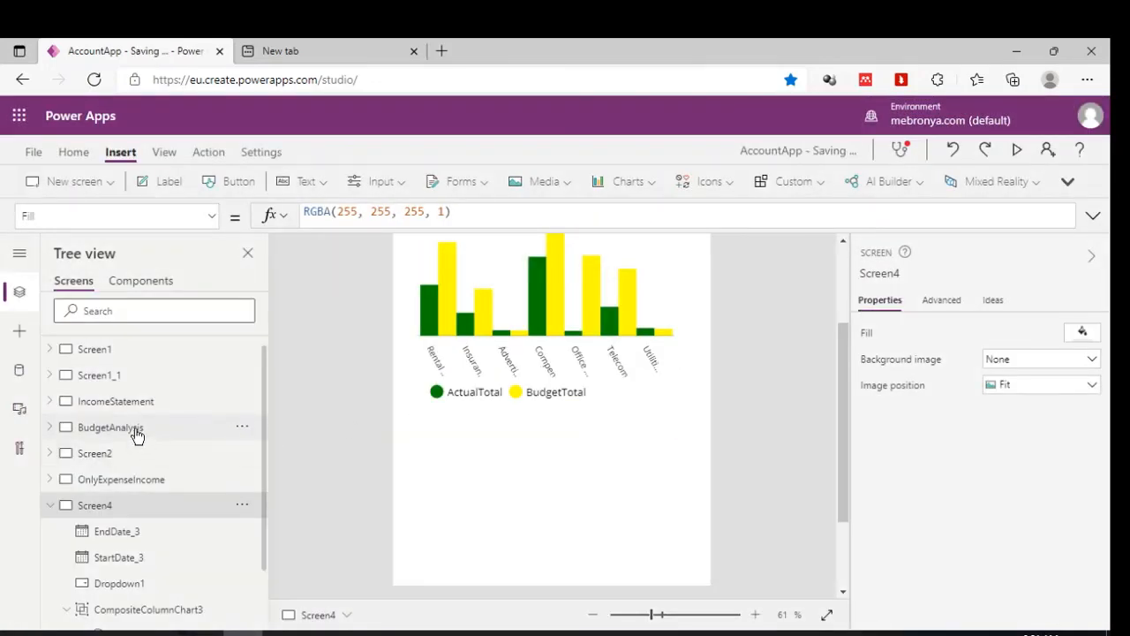
# - Preview the BudgetAnalysis screen to examine its budget and actual figures, and preview Screen4 to compare its chart against them
pyautogui.click(135, 431)
pyautogui.click(1015, 152)
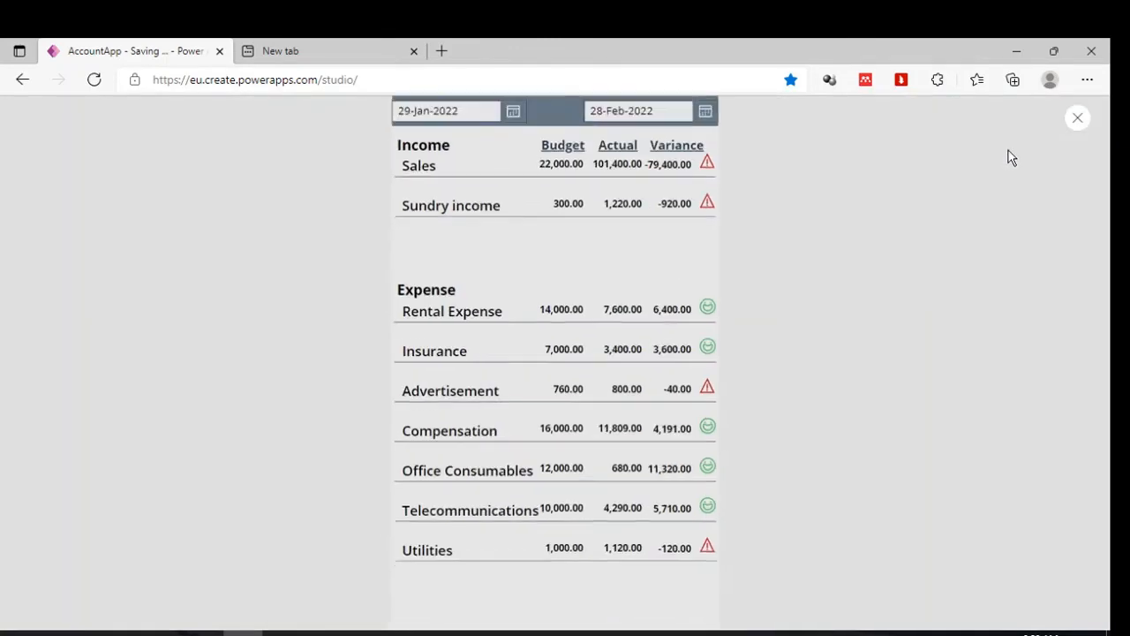
pyautogui.click(1077, 119)
pyautogui.click(709, 421)
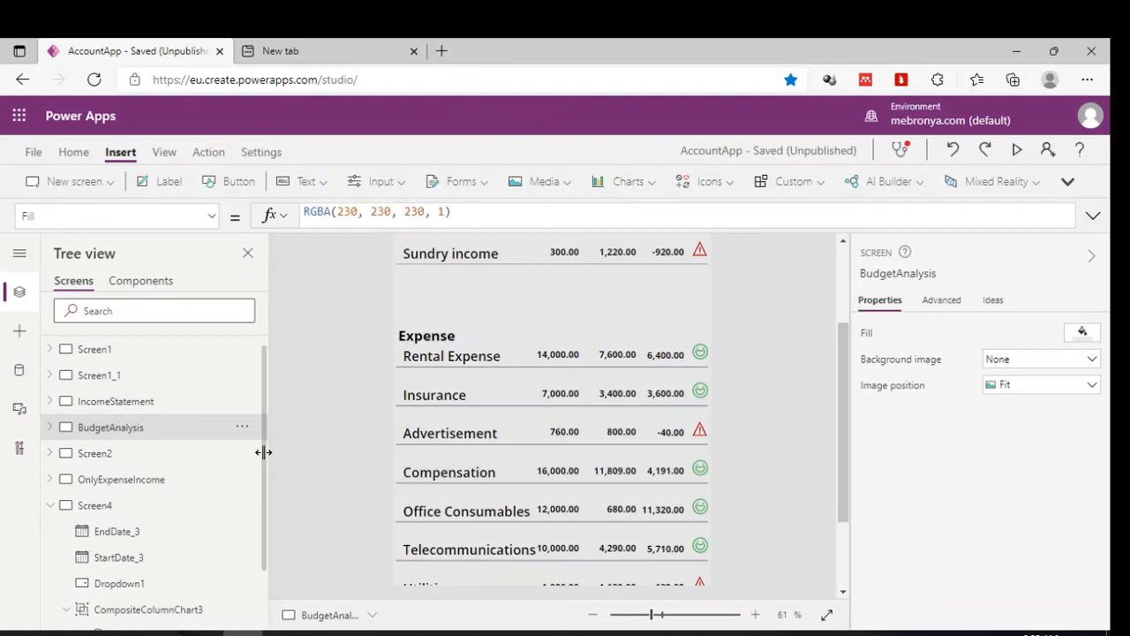
pyautogui.click(146, 504)
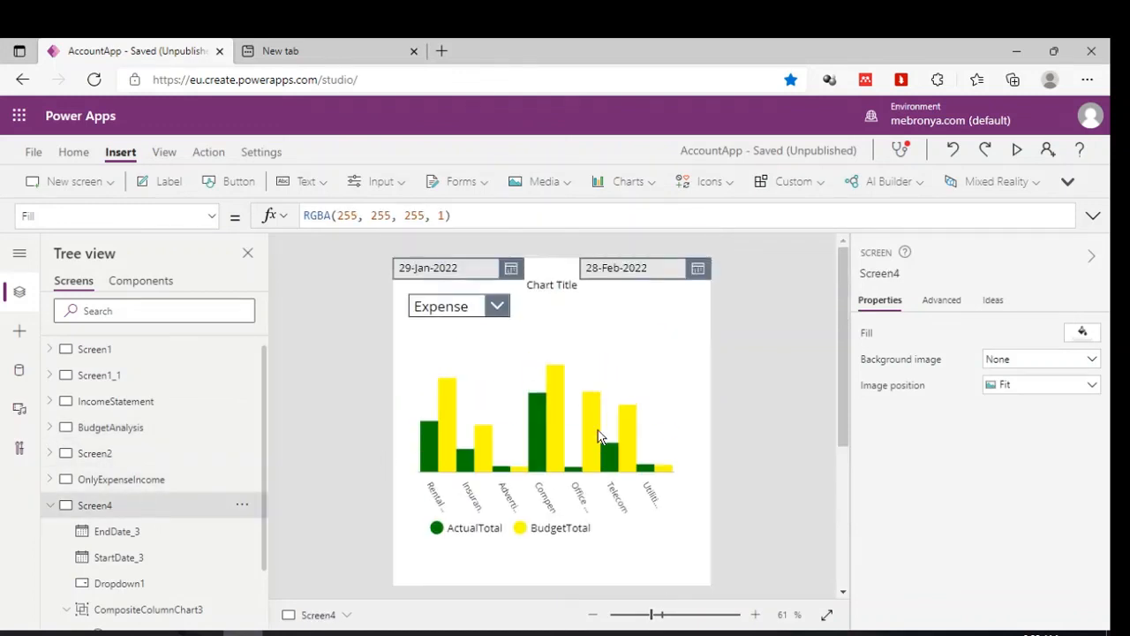
pyautogui.click(1017, 150)
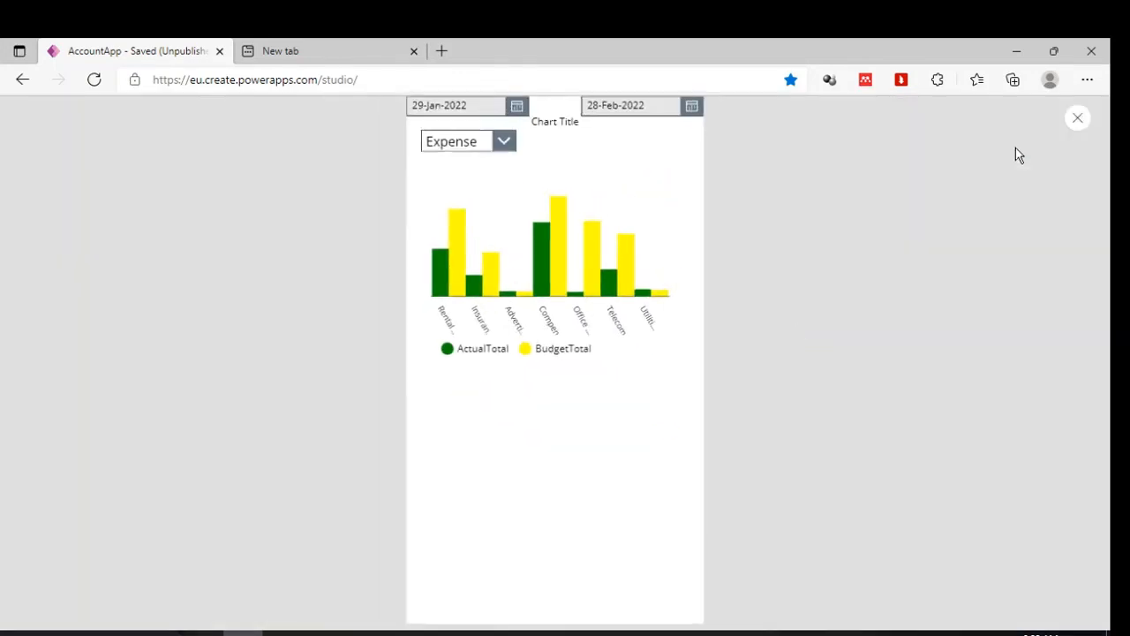